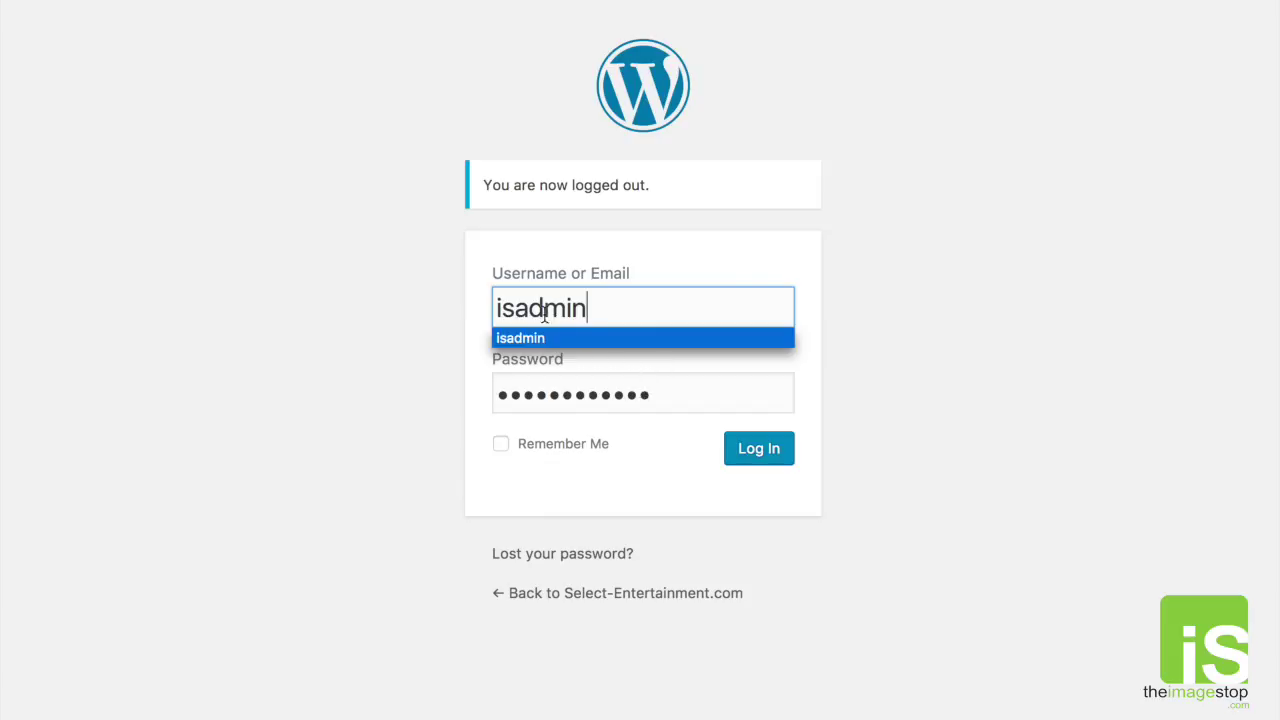
# Step: Log in to the WordPress admin with the saved username to reach the Dashboard
pyautogui.click(845, 398)
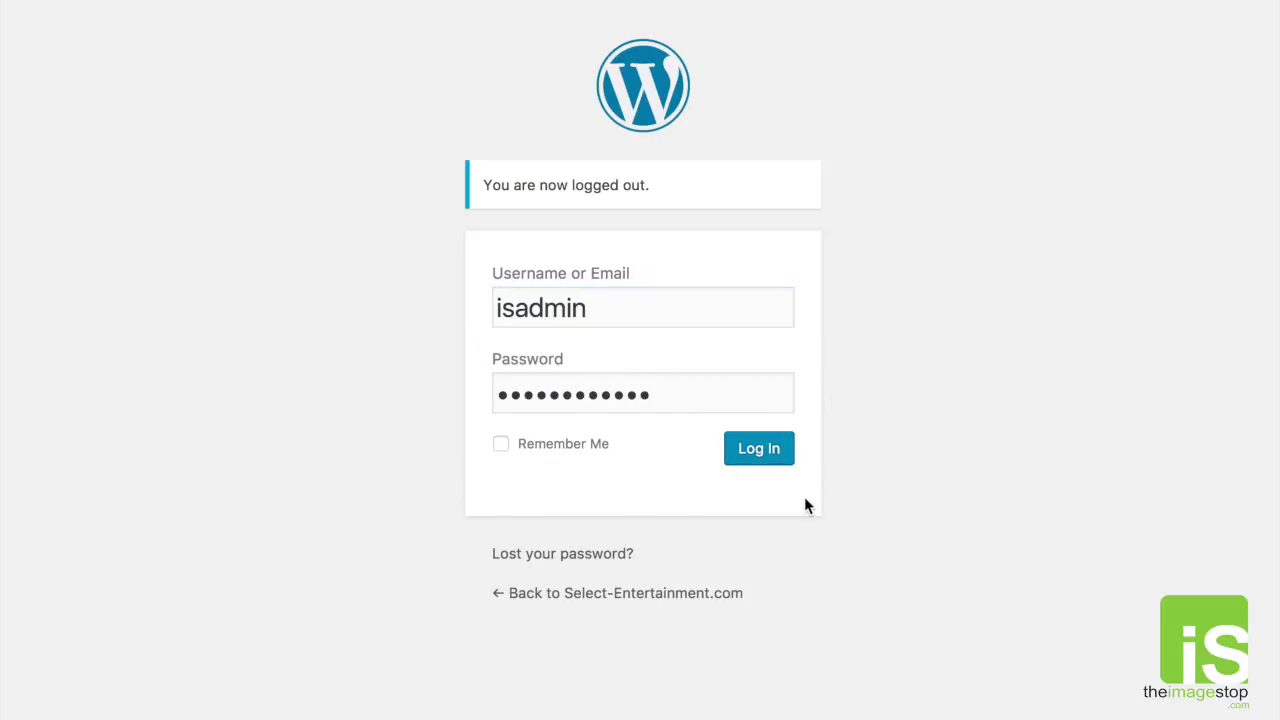
pyautogui.click(758, 460)
pyautogui.click(758, 451)
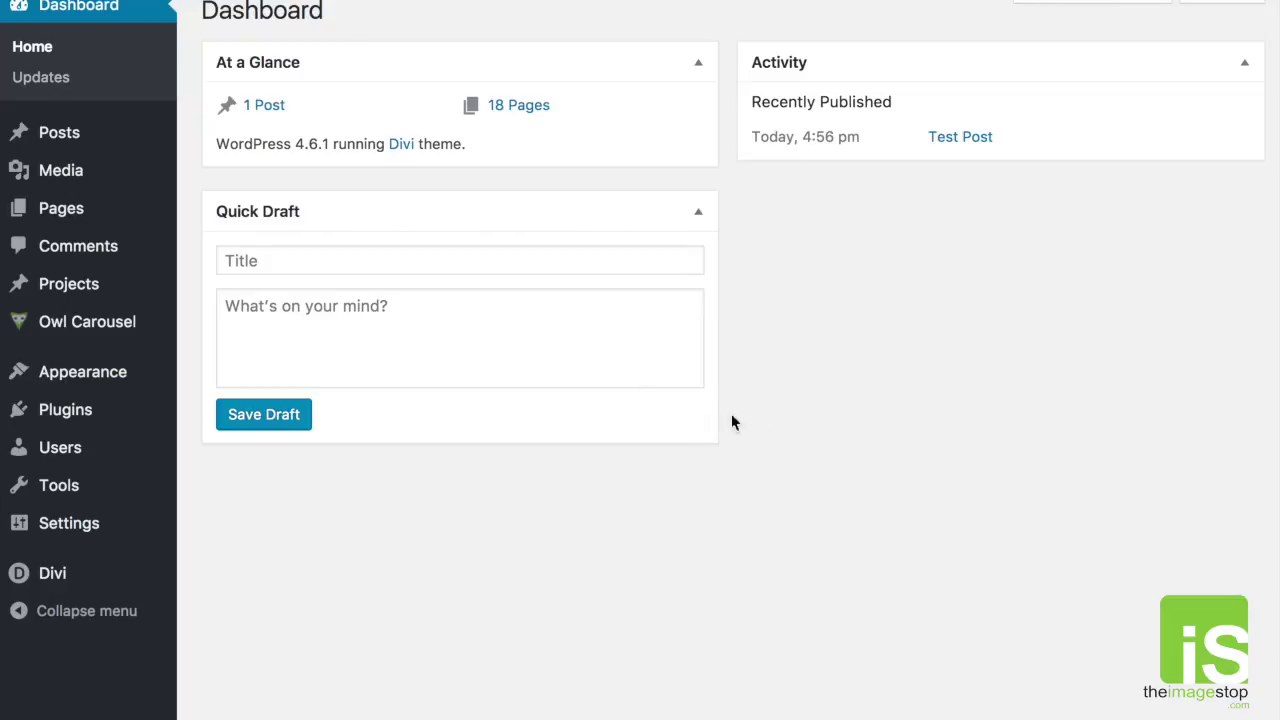
# Step: Start a blank new post from the Posts menu's Add New entry
pyautogui.moveTo(77, 134)
pyautogui.moveTo(345, 0)
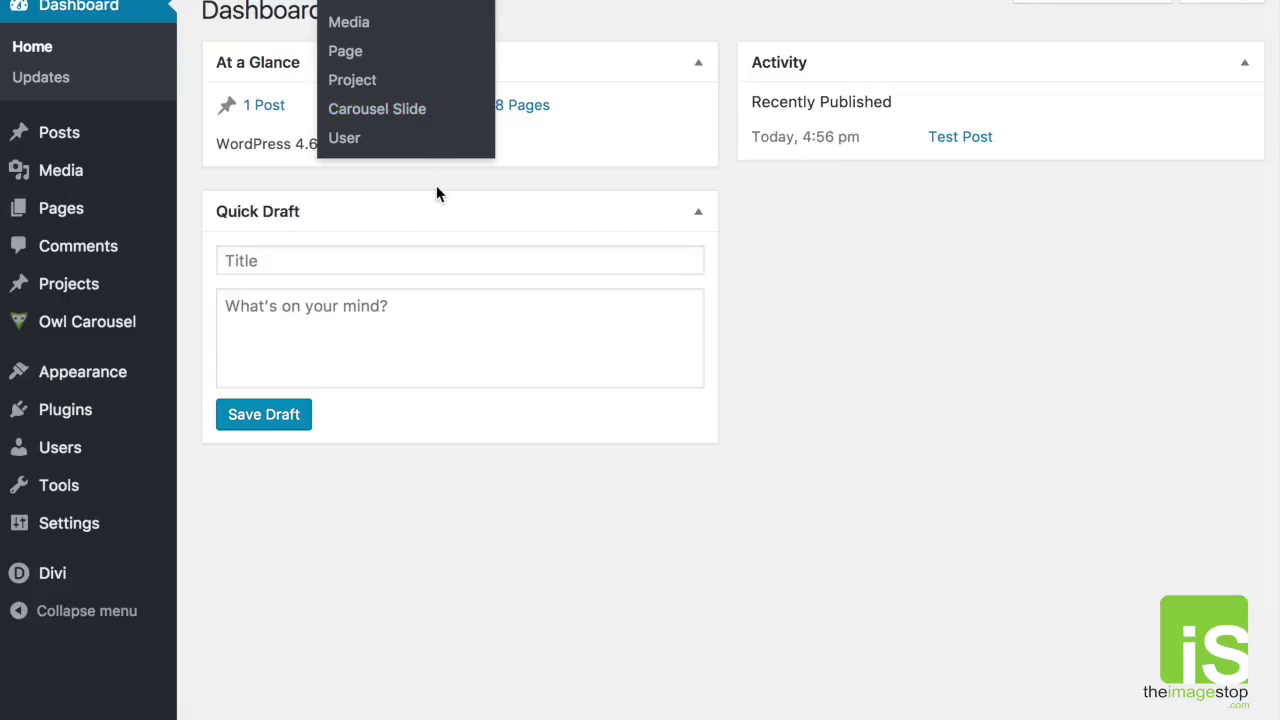
pyautogui.moveTo(129, 129)
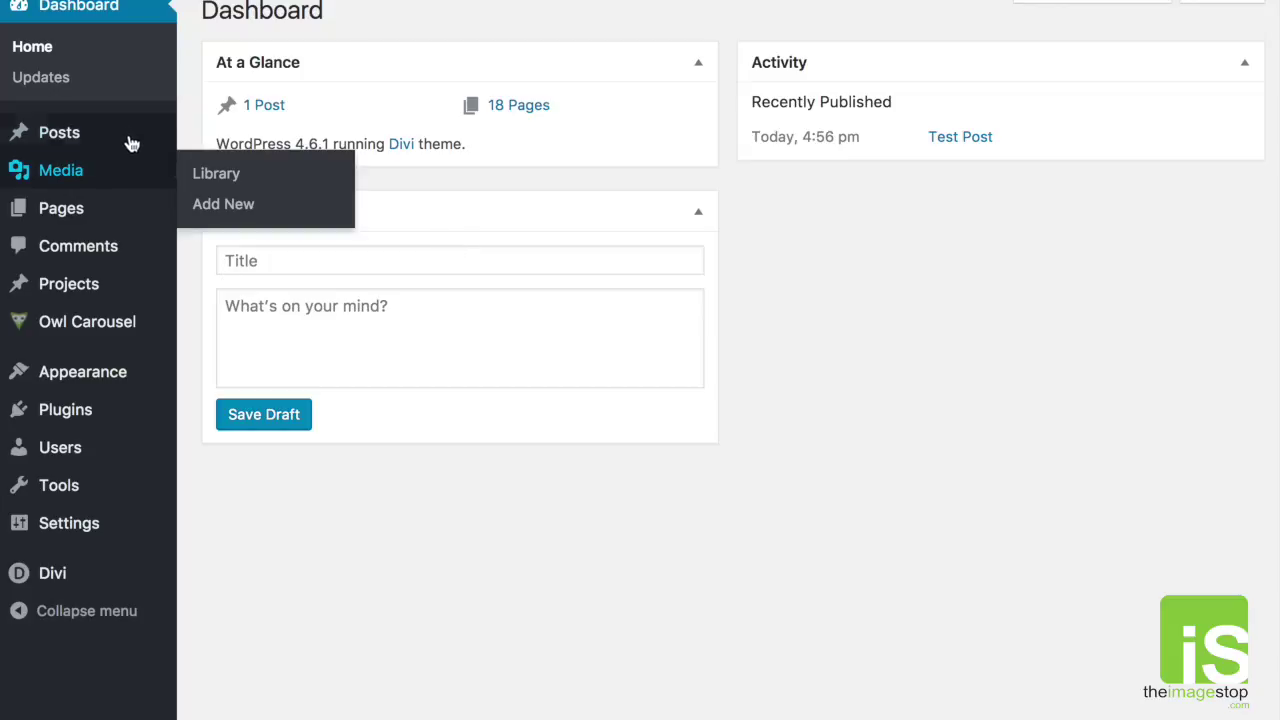
pyautogui.moveTo(178, 137)
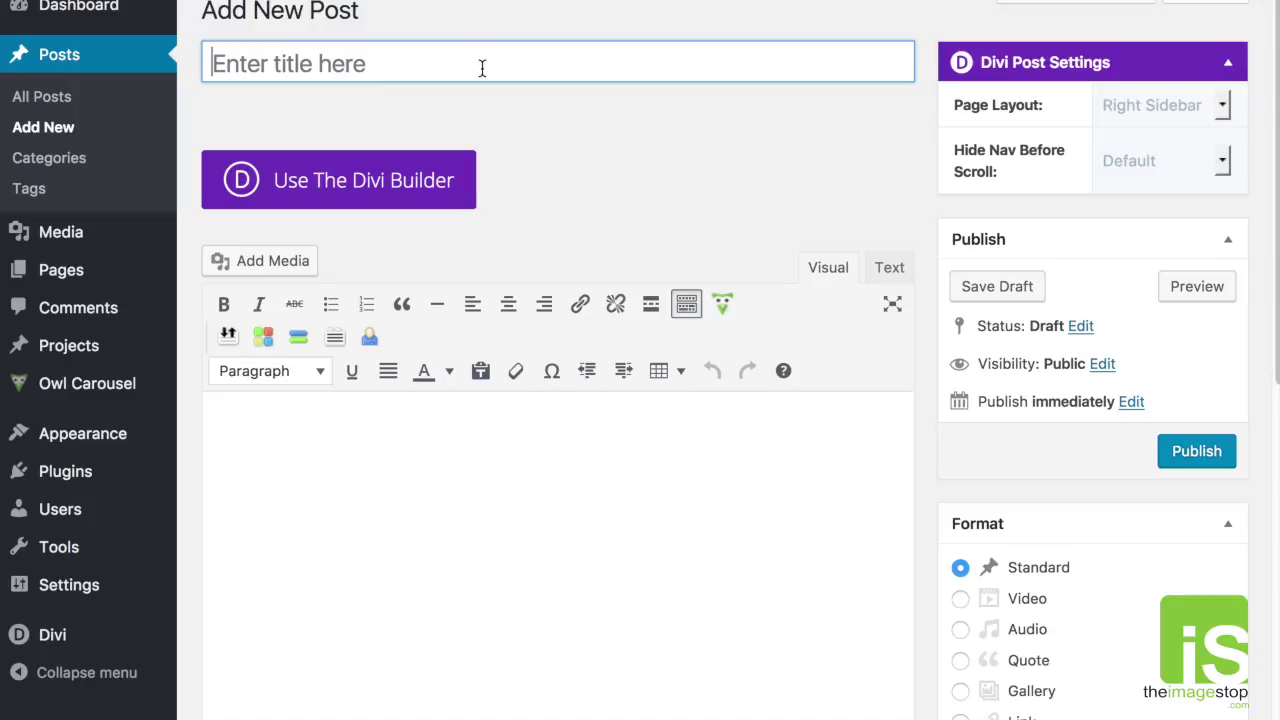
# Step: Title the post 'New Post Title'
pyautogui.write('New ')
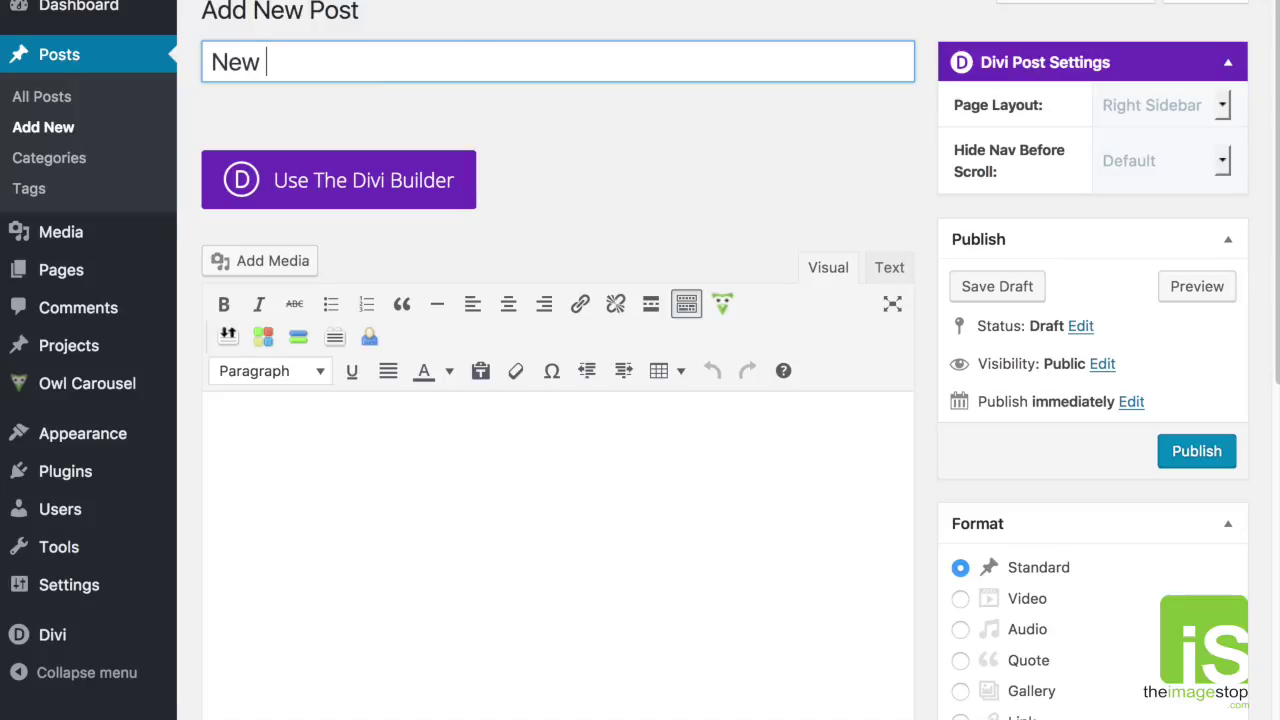
pyautogui.write('Post Title')
pyautogui.moveTo(362, 72); pyautogui.dragTo(229, 77)
pyautogui.click(495, 103)
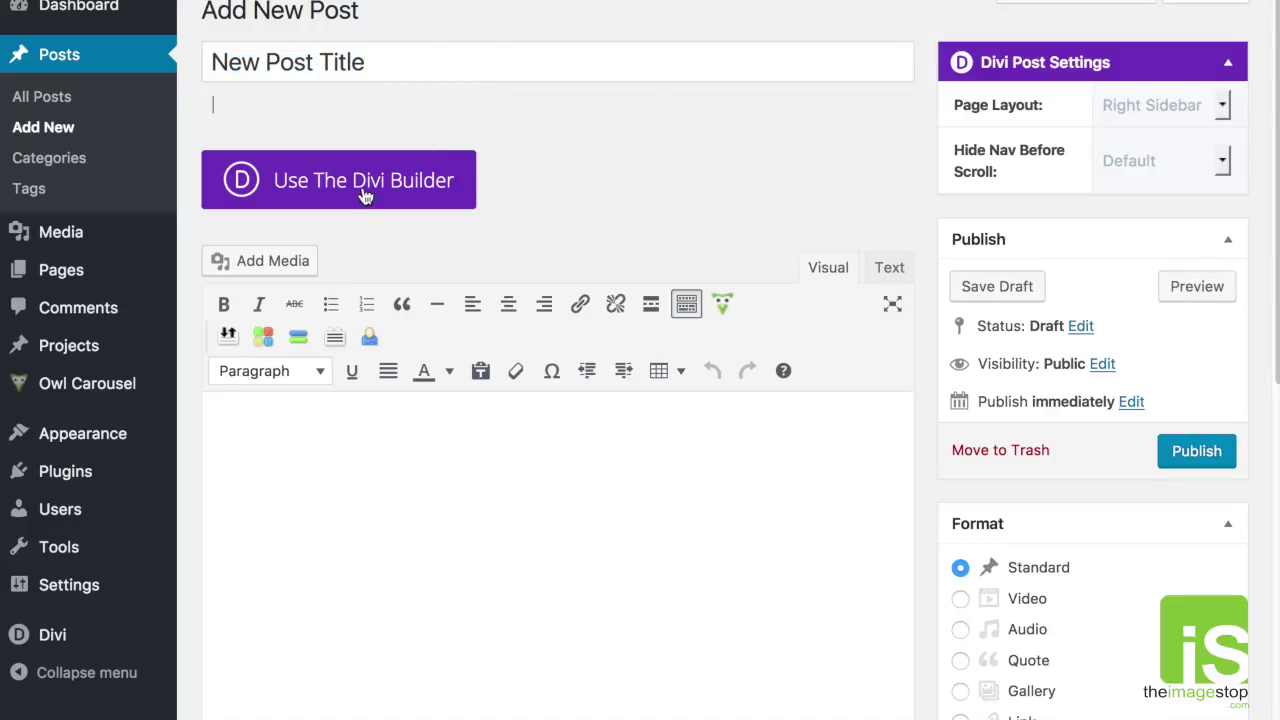
# Step: Type five body lines: jfsdfgbord, dfbiubhwrbwr, wrtbwrtbrwt, bwrtnwt, wnwtrn
pyautogui.click(530, 484)
pyautogui.write('jfsdfgbord')
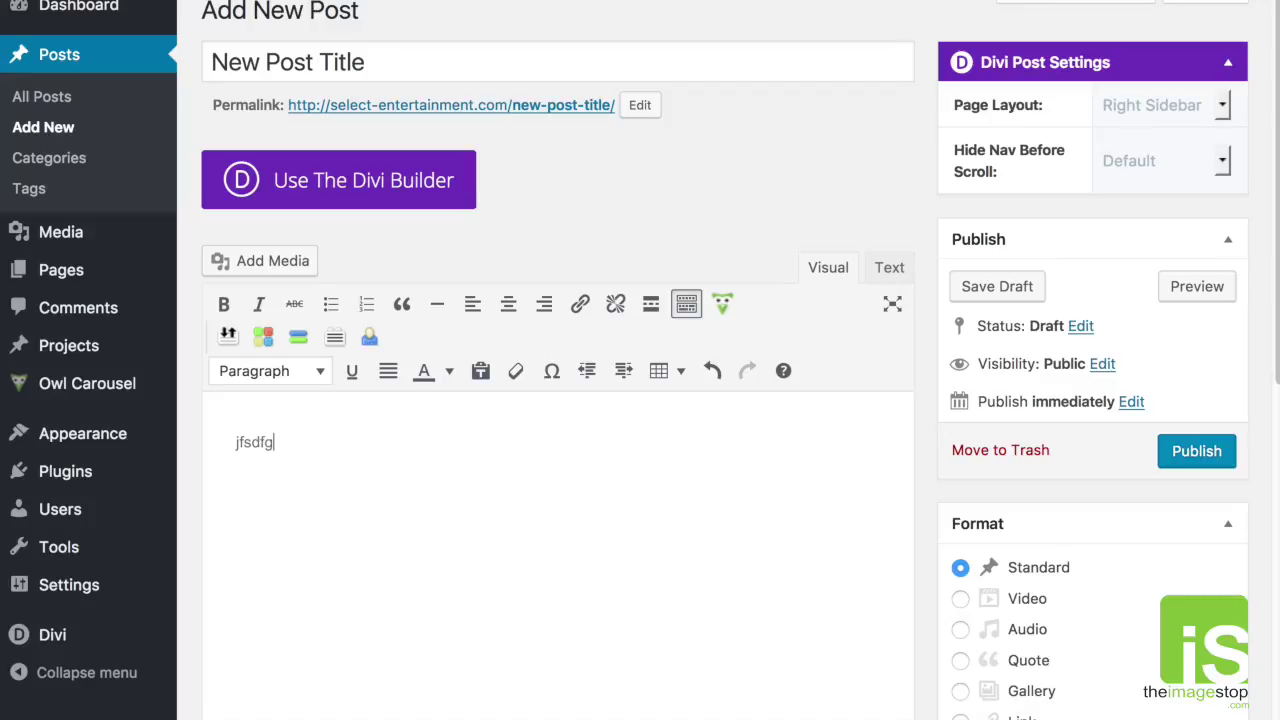
pyautogui.press('Return')
pyautogui.write('dfbiubhwrbwr')
pyautogui.press('Return')
pyautogui.write('wrtbwrtbrwt')
pyautogui.press('Return')
pyautogui.write('bwrtnwt')
pyautogui.press('Return')
pyautogui.write('wnwtrn')
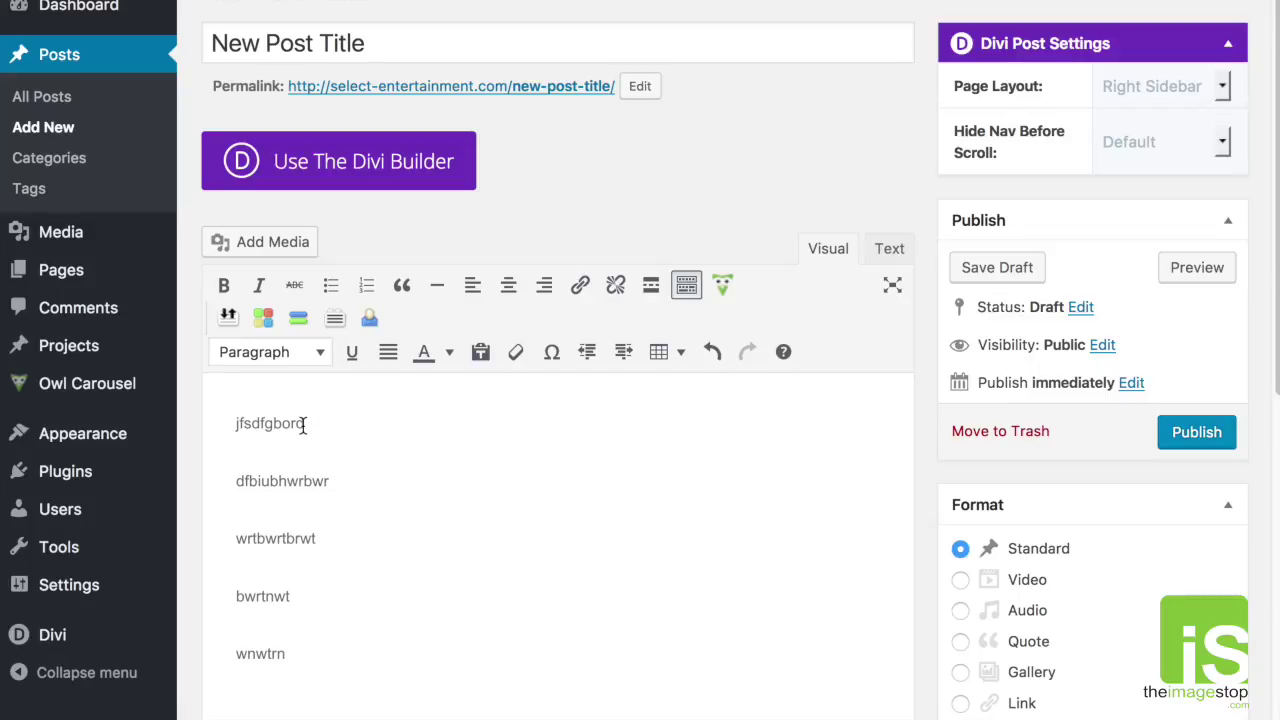
# Step: Make the first line, jfsdfgbord, bold, italic and orange
pyautogui.moveTo(304, 427); pyautogui.dragTo(220, 419)
pyautogui.click(224, 285)
pyautogui.click(259, 285)
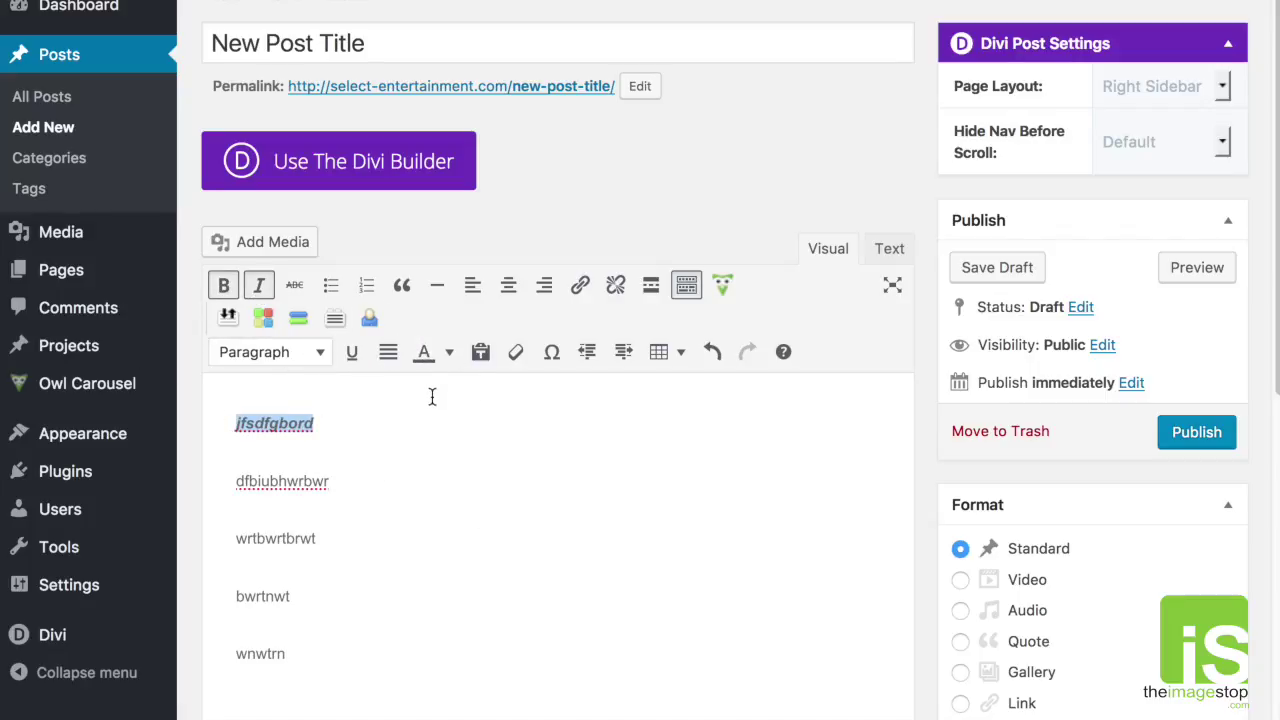
pyautogui.click(434, 357)
pyautogui.click(449, 427)
pyautogui.click(449, 427)
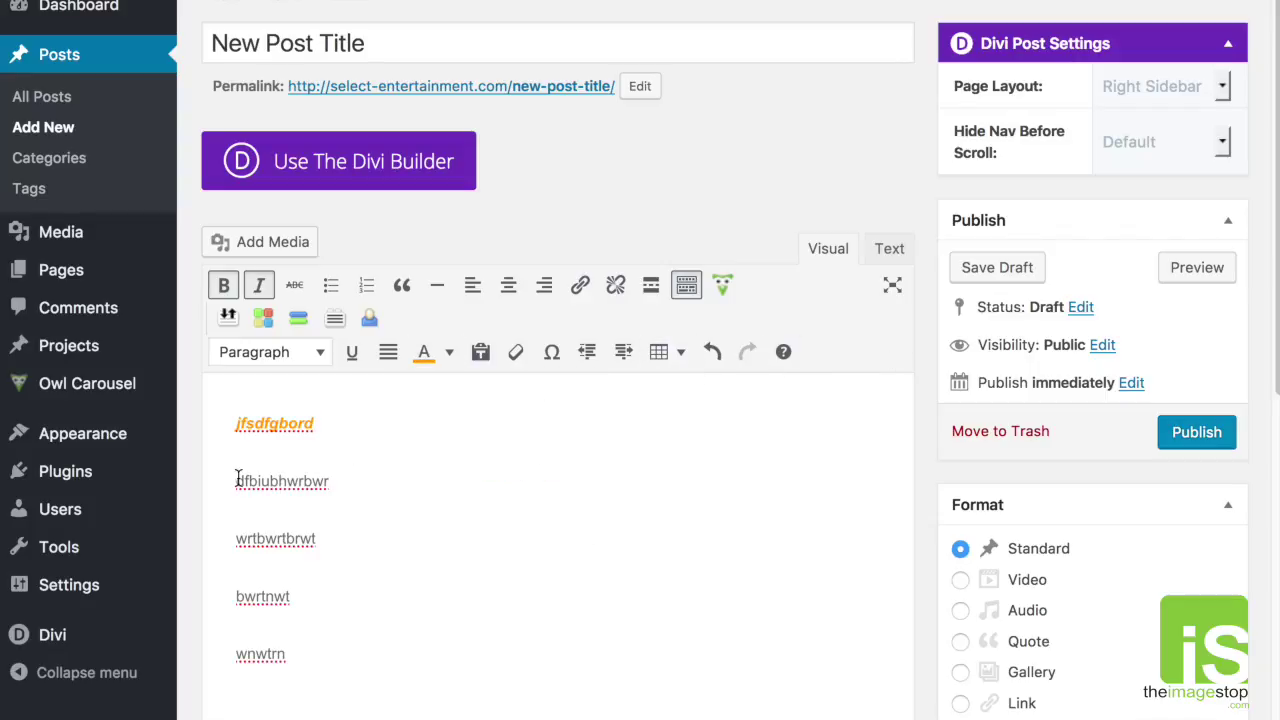
pyautogui.click(235, 450)
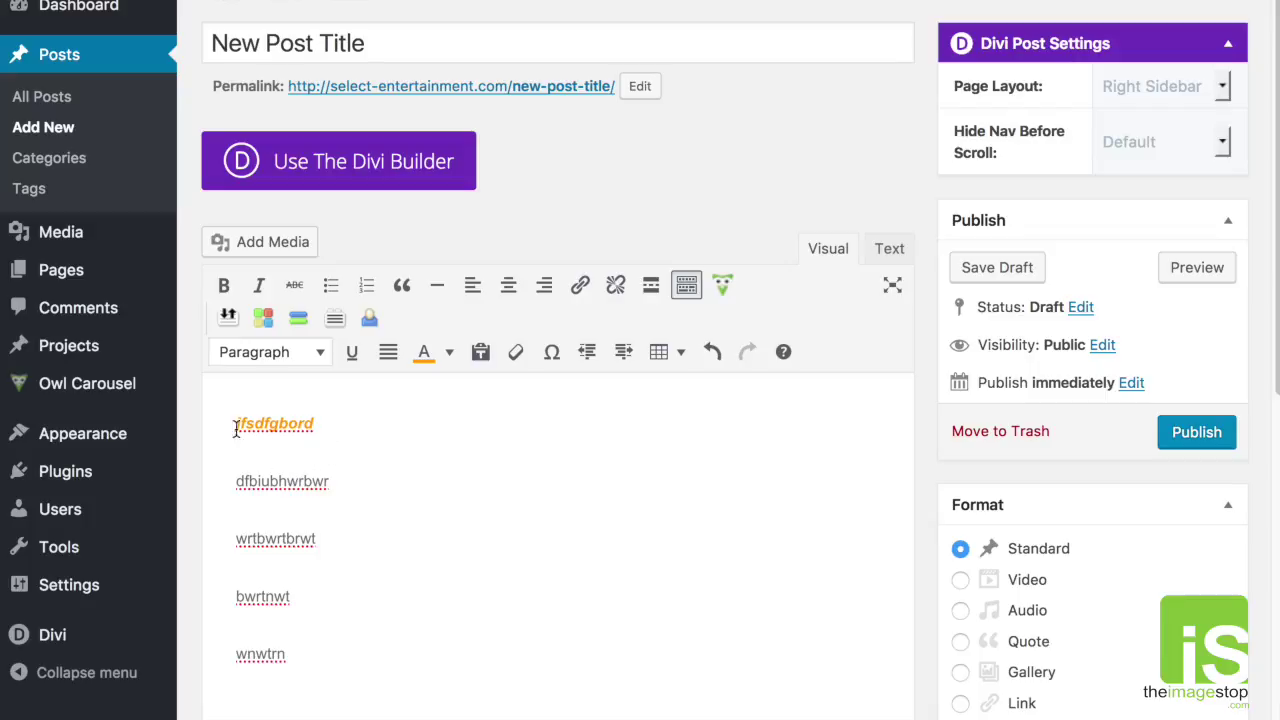
# Step: Delete the four blank lines between paragraphs in the Text view, then return to Visual
pyautogui.click(889, 249)
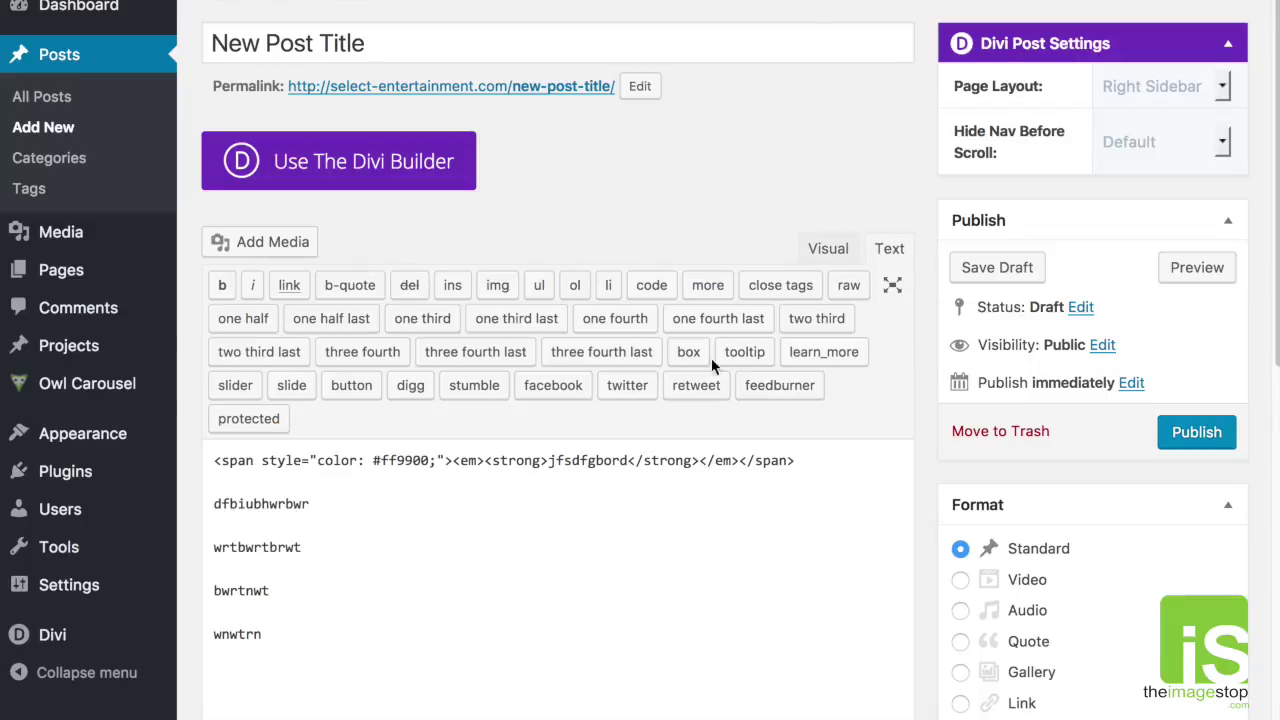
pyautogui.press('BackSpace')
pyautogui.click(254, 504)
pyautogui.press('BackSpace')
pyautogui.click(254, 525)
pyautogui.press('BackSpace')
pyautogui.click(253, 556)
pyautogui.press('BackSpace')
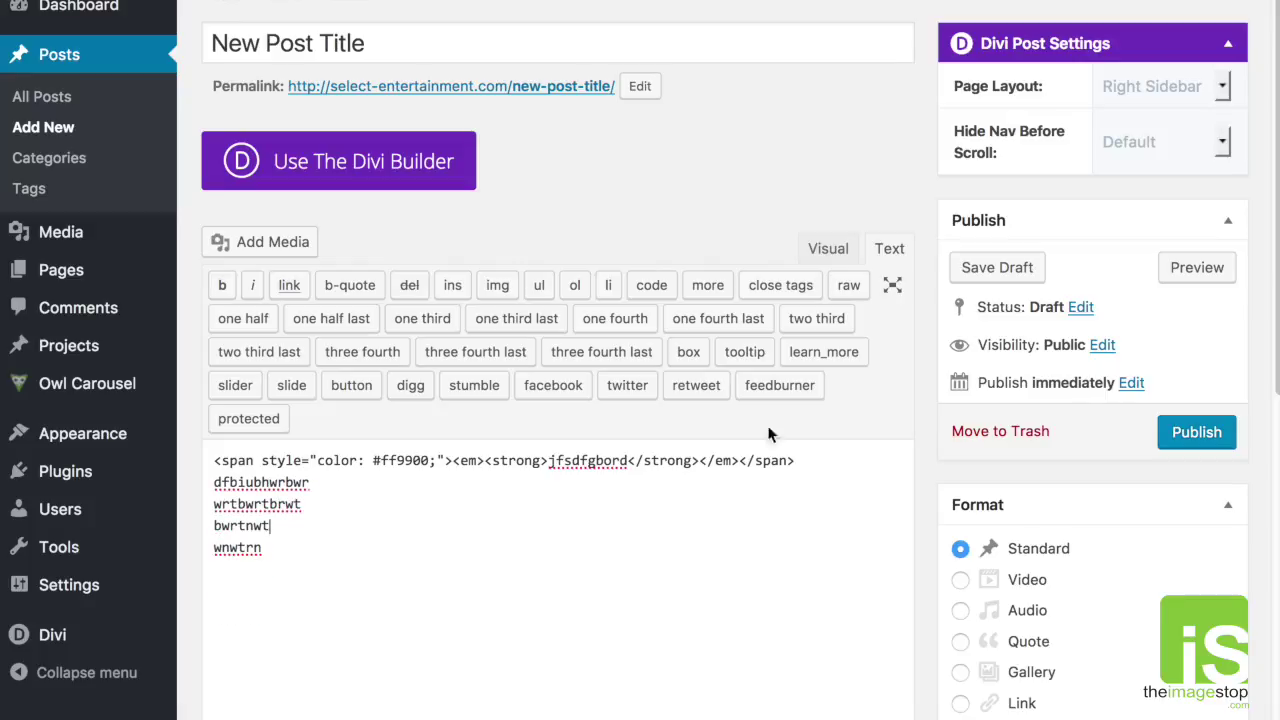
pyautogui.click(827, 252)
pyautogui.click(494, 534)
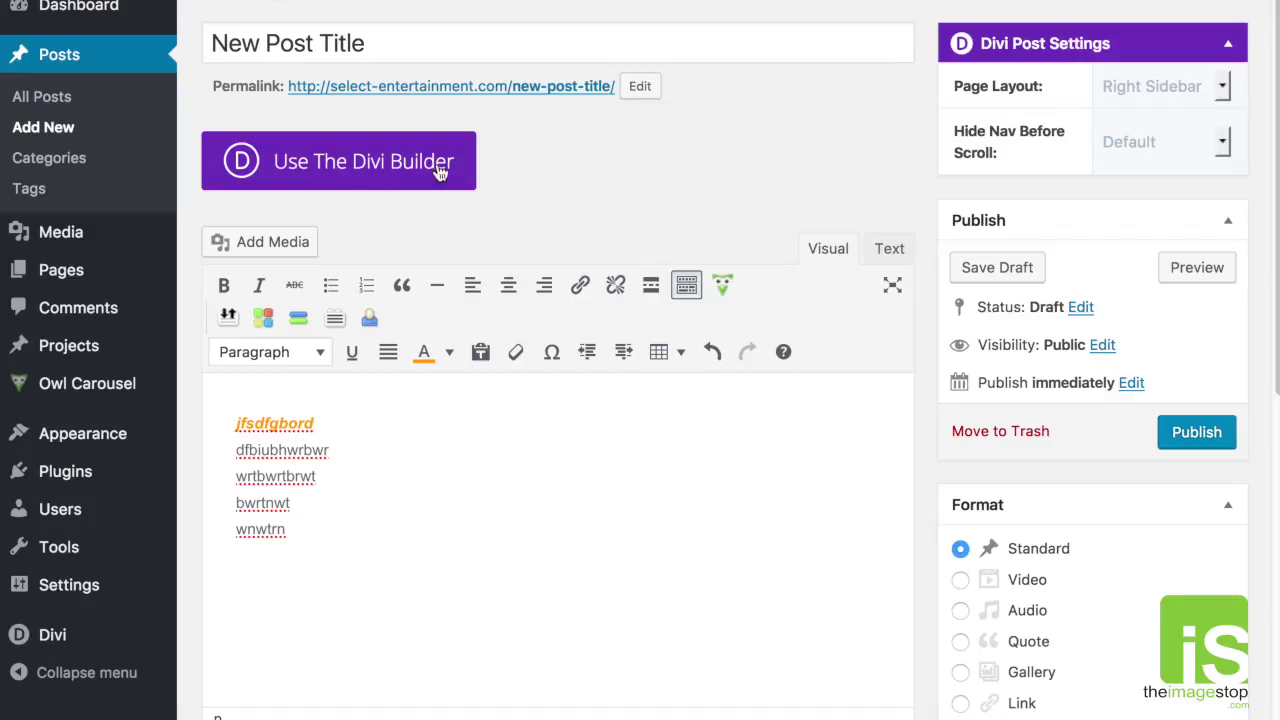
# Step: Switch to the Divi Builder and open the text module settings, keeping Dark text and Left orientation
pyautogui.click(381, 174)
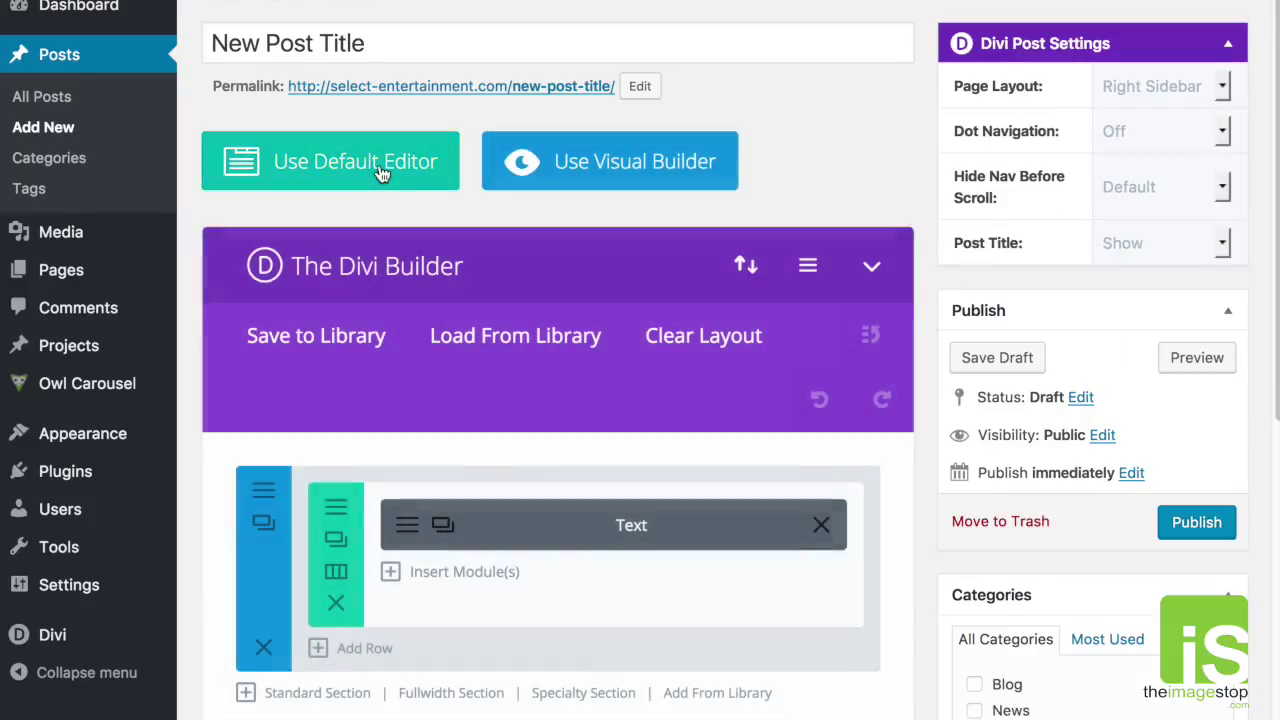
pyautogui.click(412, 526)
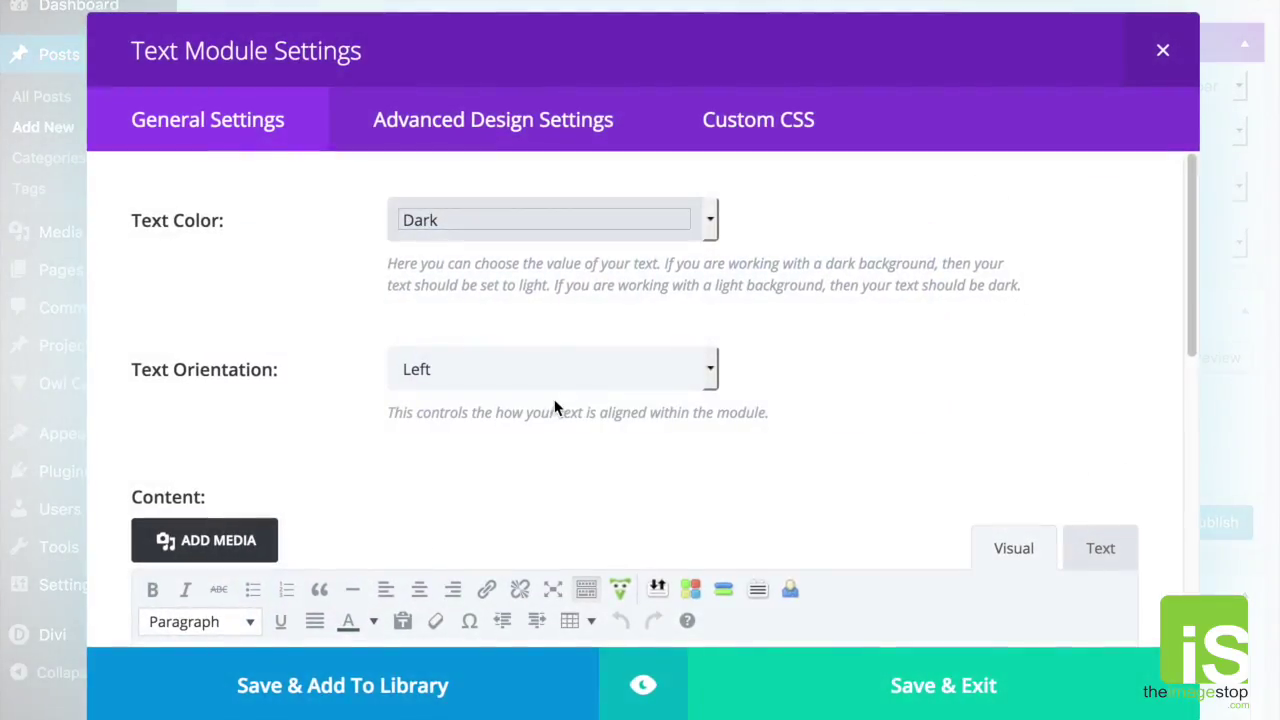
pyautogui.scroll(-1, 740, 345)
pyautogui.scroll(1, 762, 347)
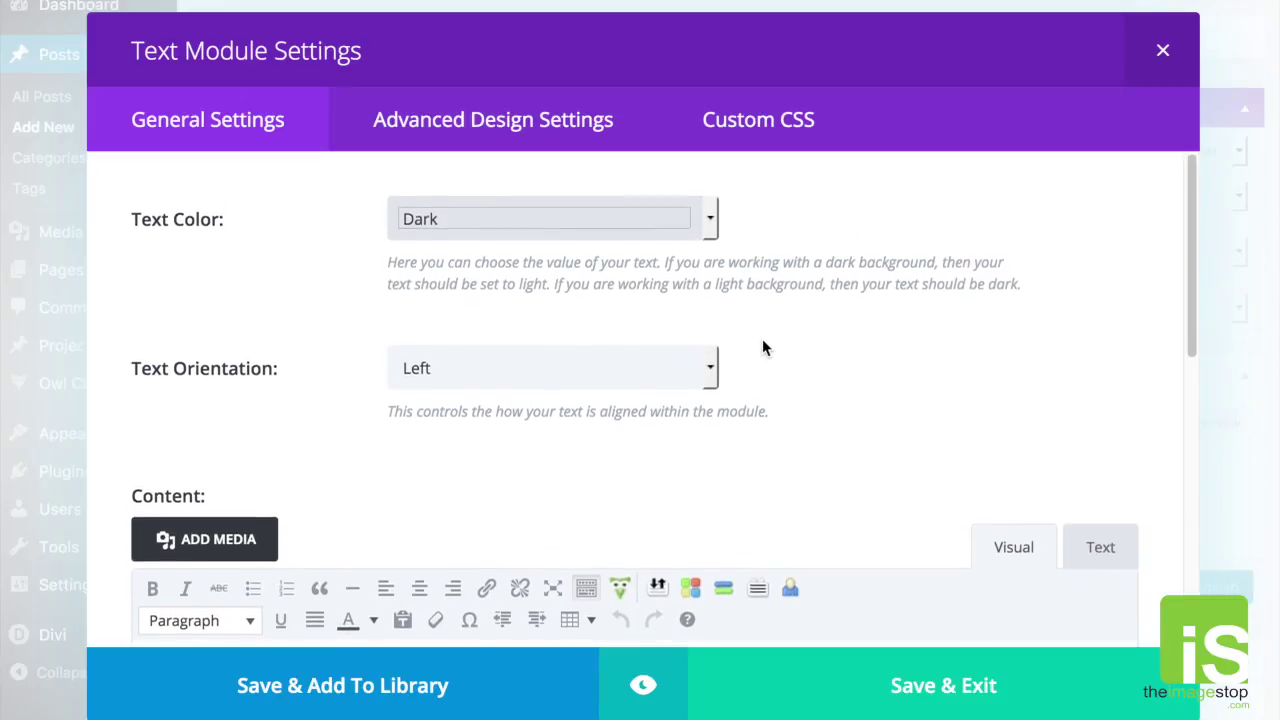
pyautogui.click(716, 233)
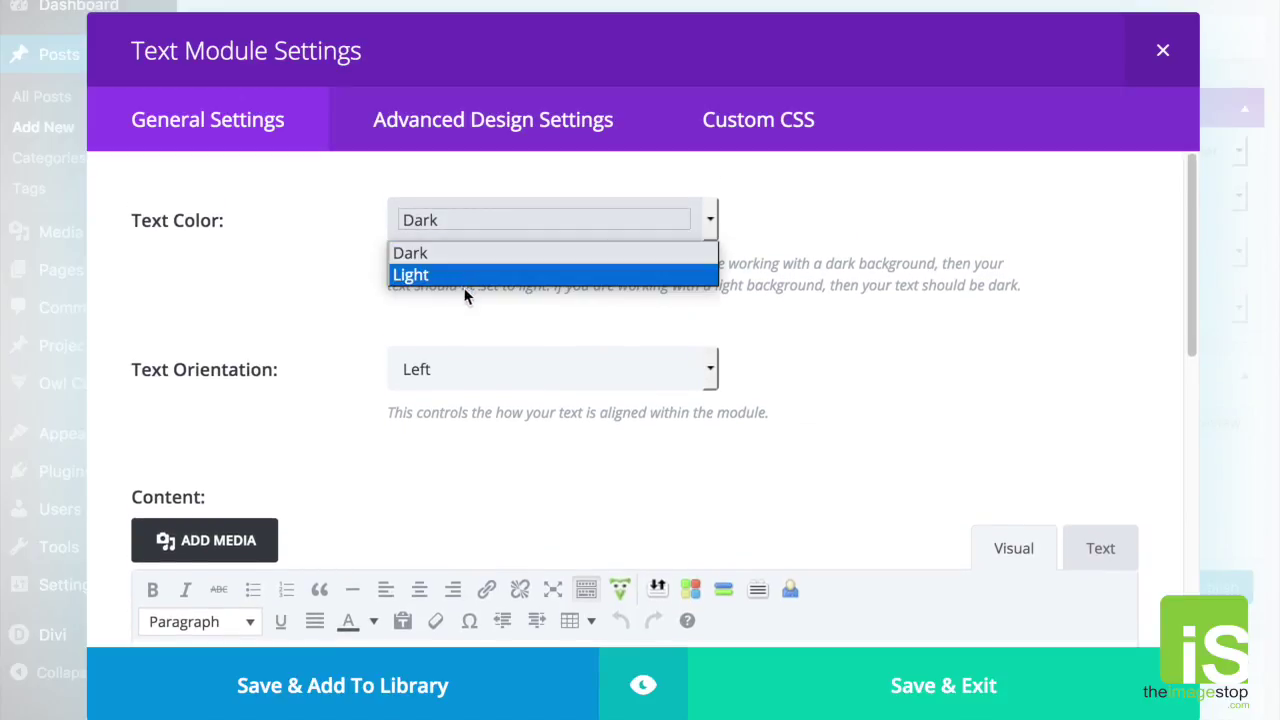
pyautogui.click(722, 252)
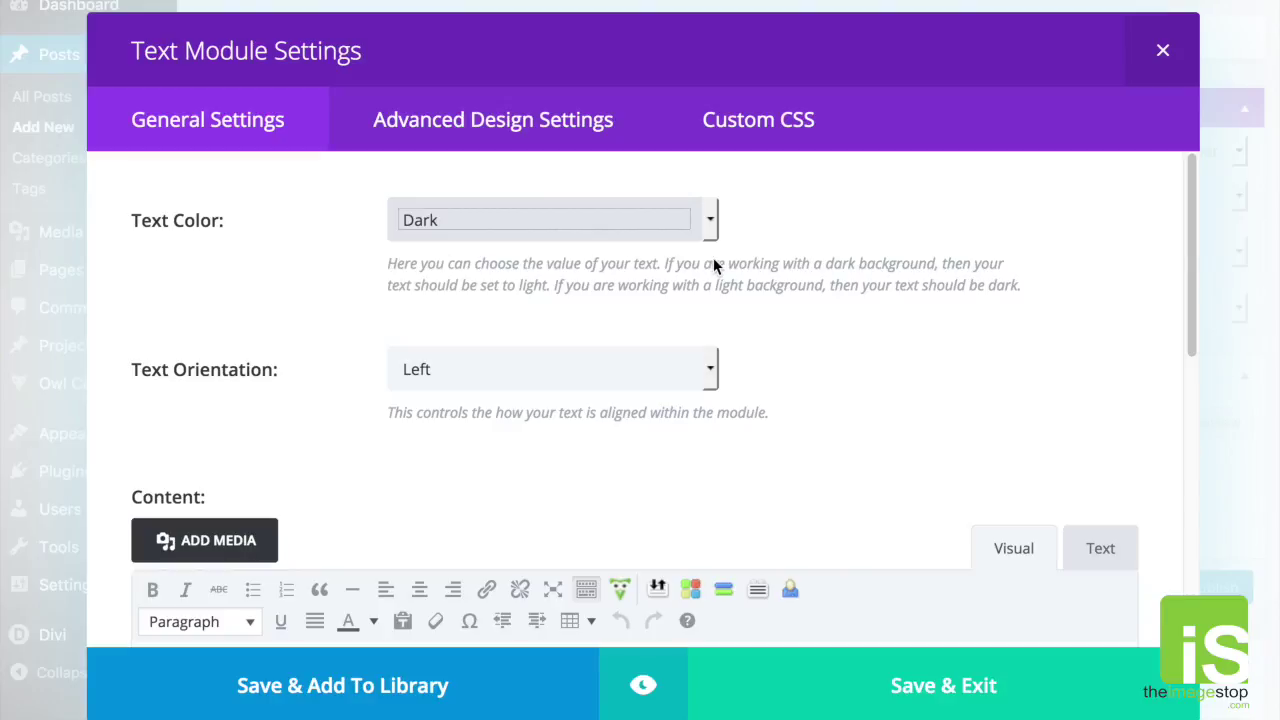
pyautogui.click(710, 230)
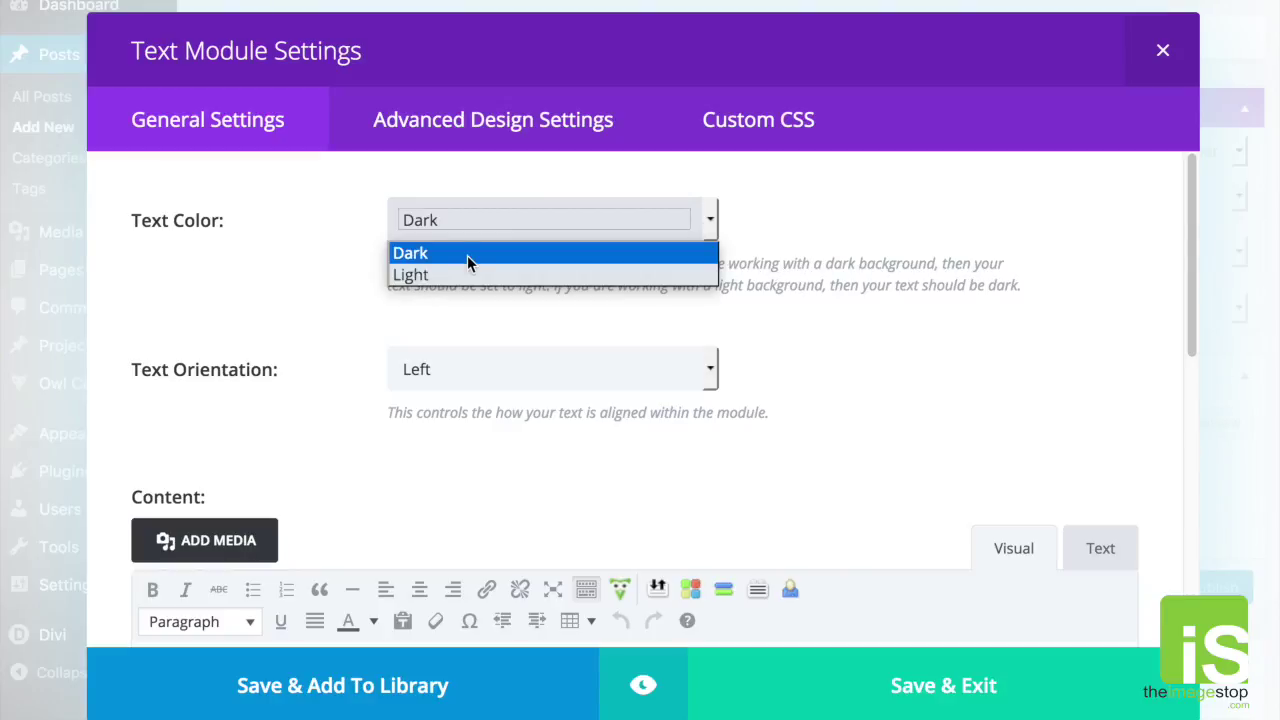
pyautogui.click(523, 257)
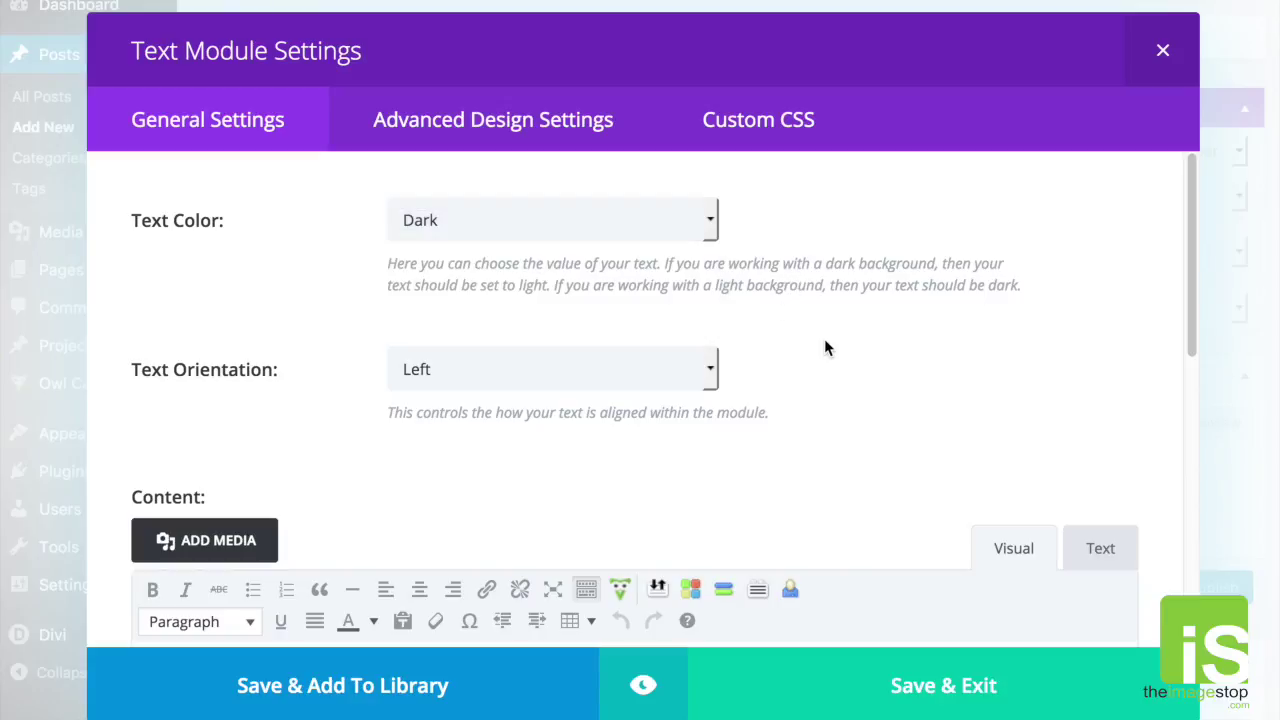
pyautogui.scroll(-1, 811, 364)
pyautogui.click(450, 310)
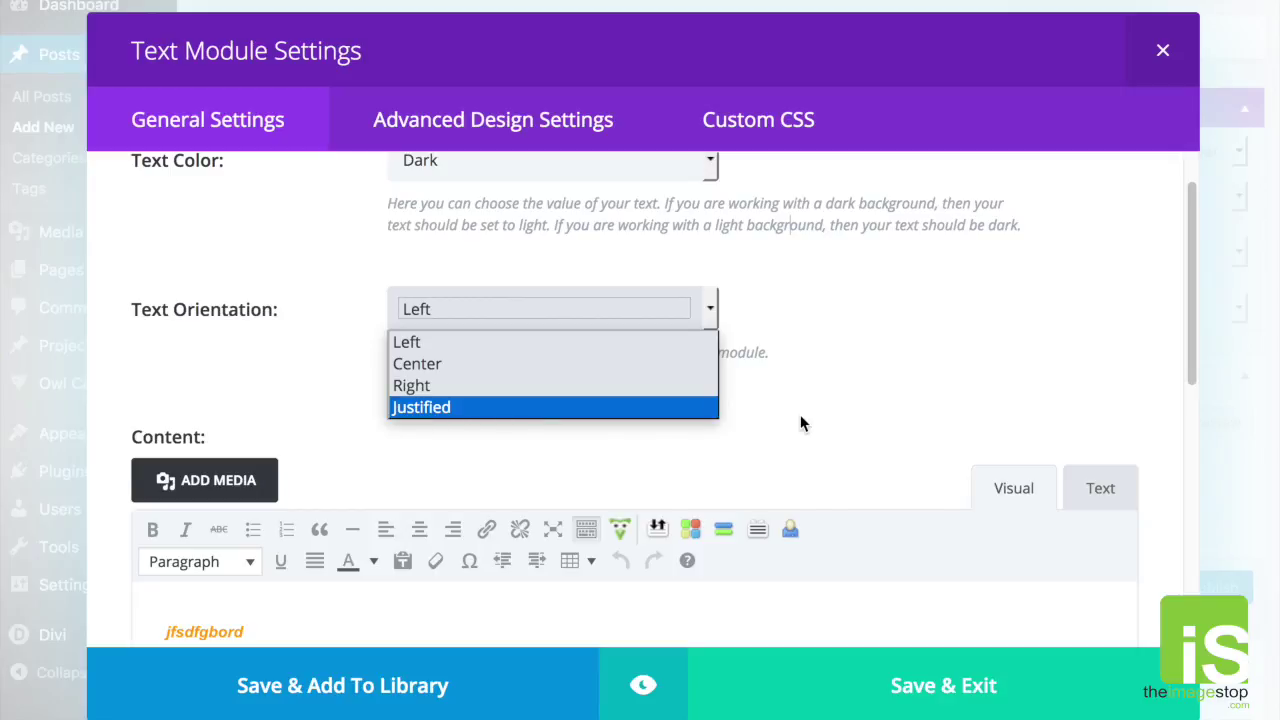
pyautogui.click(857, 403)
# Step: Change the text module's admin label from Text to 'Blog'
pyautogui.scroll(-3, 857, 403)
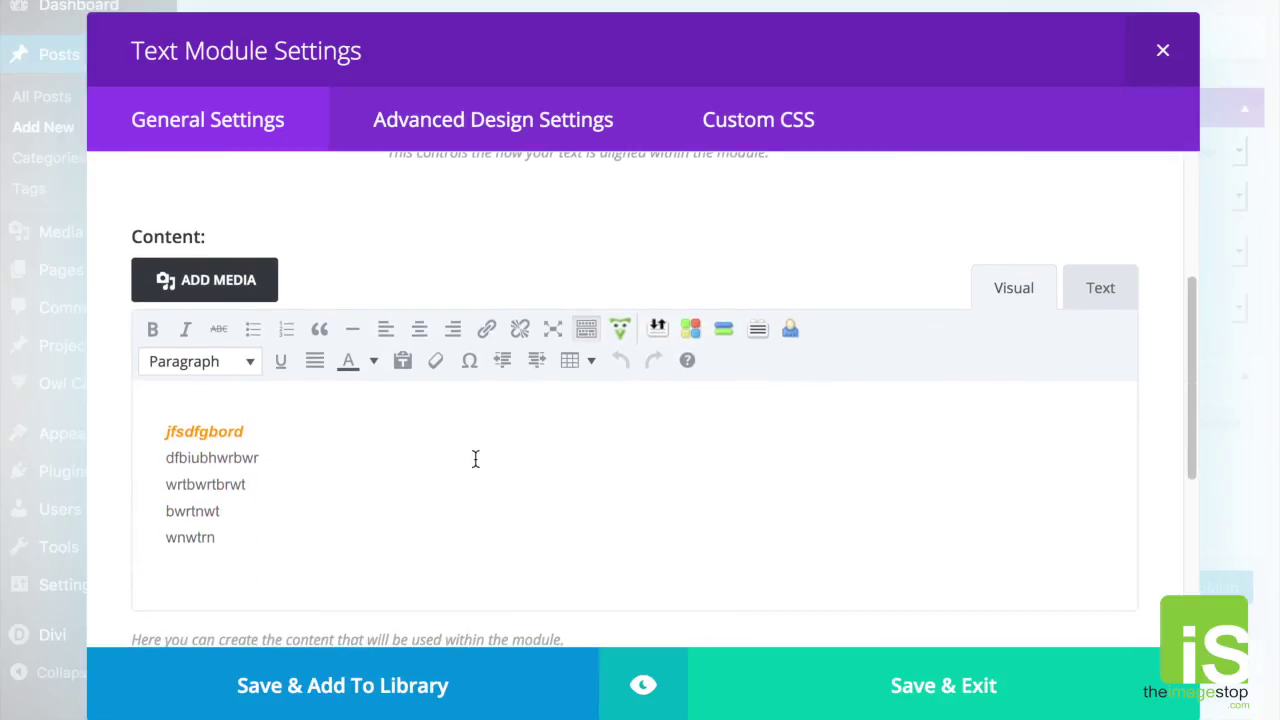
pyautogui.moveTo(377, 559); pyautogui.dragTo(129, 423)
pyautogui.click(357, 500)
pyautogui.hotkey('ctrl', 'a')
pyautogui.click(345, 491)
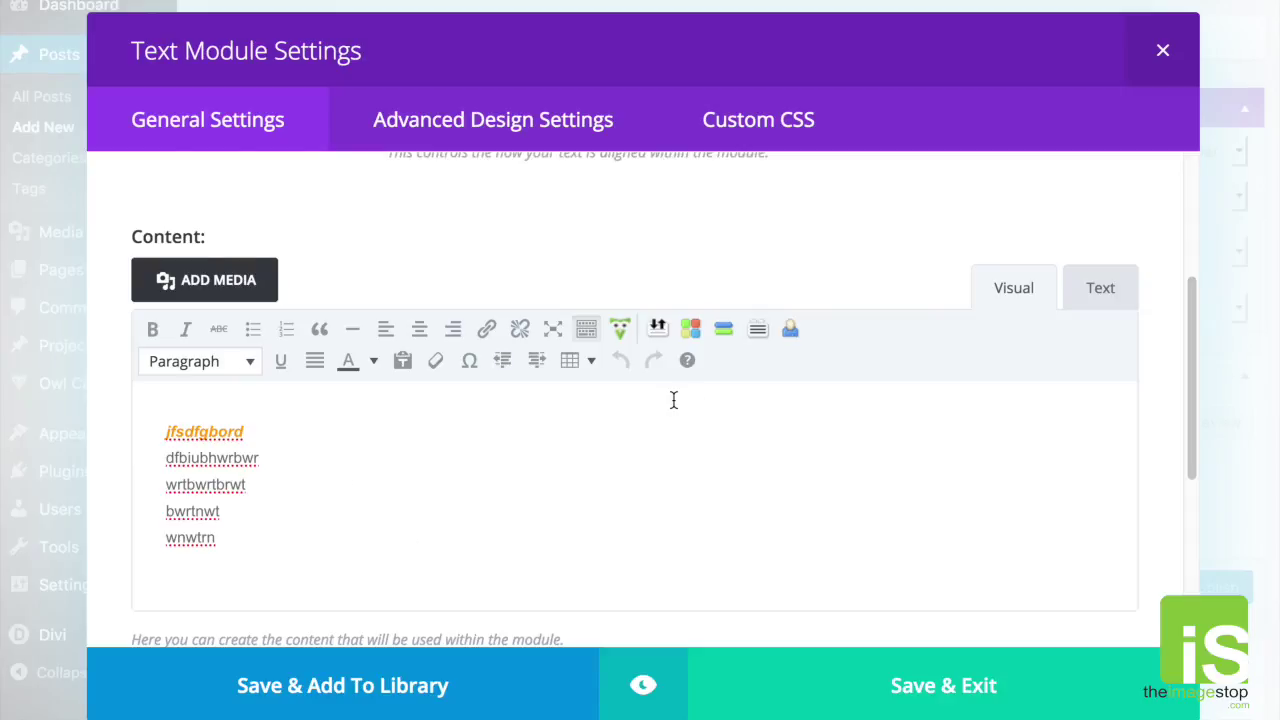
pyautogui.scroll(-3, 660, 425)
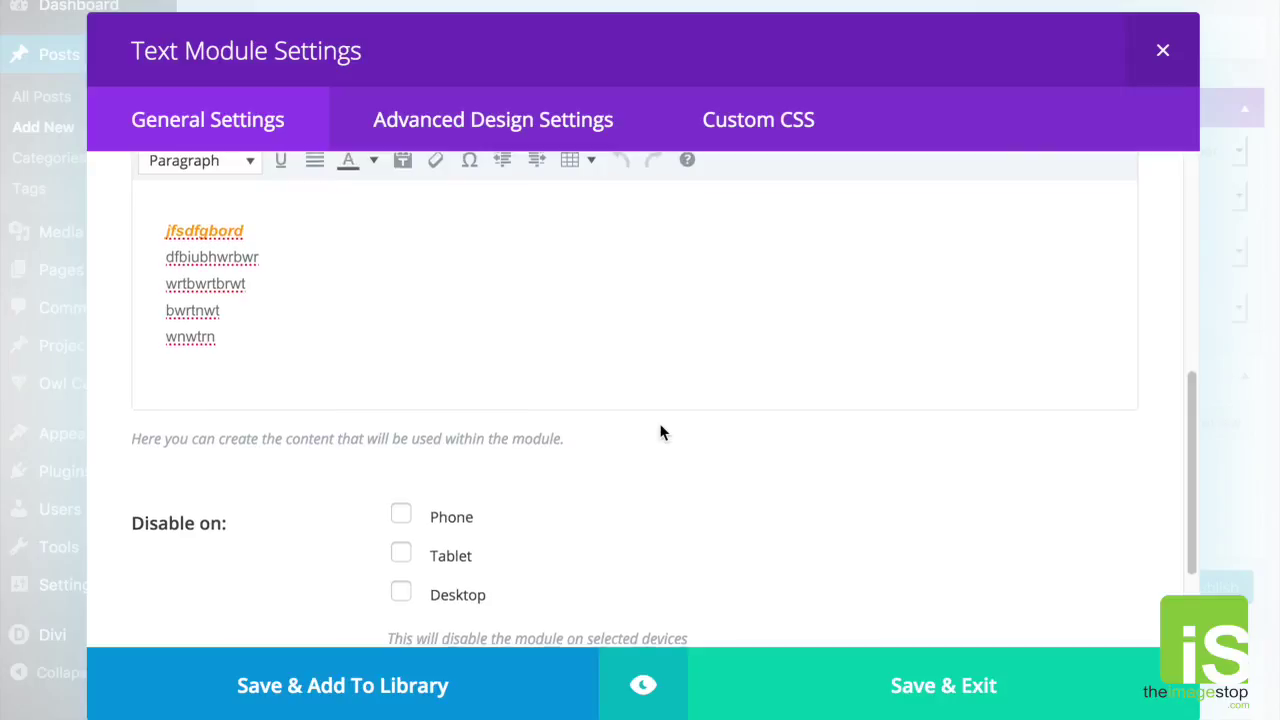
pyautogui.scroll(-2, 660, 432)
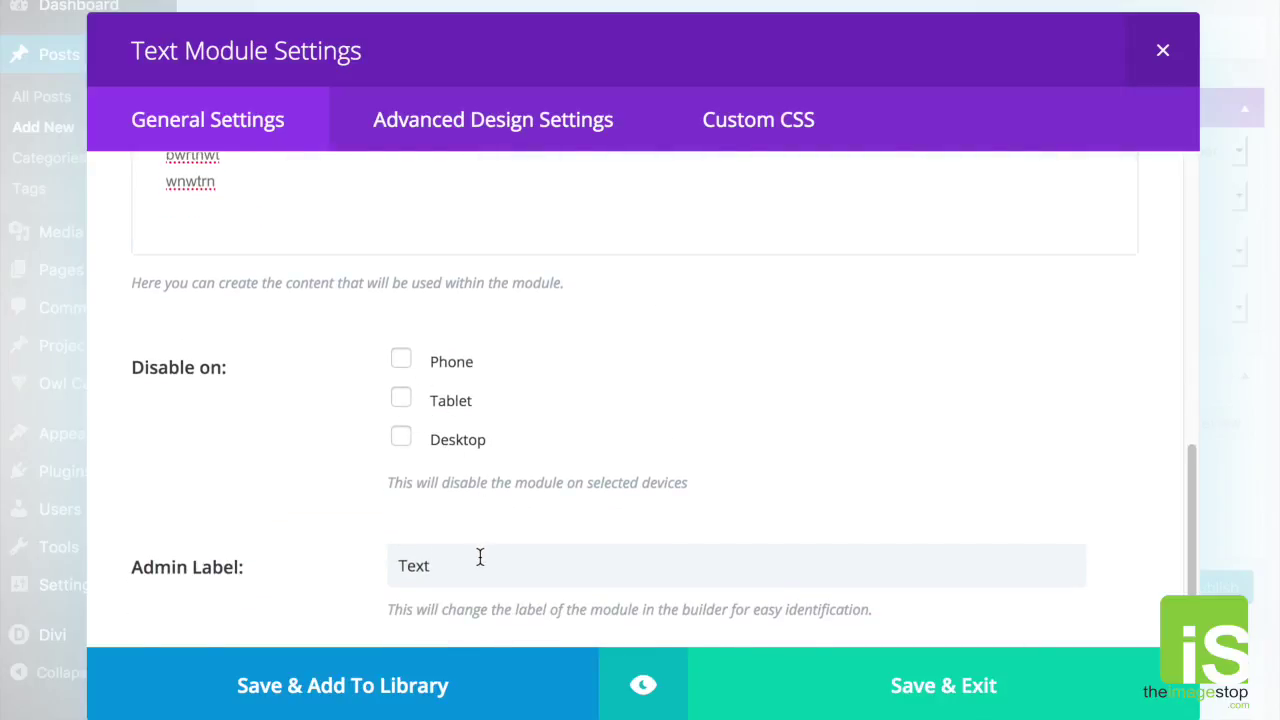
pyautogui.doubleClick(418, 550)
pyautogui.write('Blog')
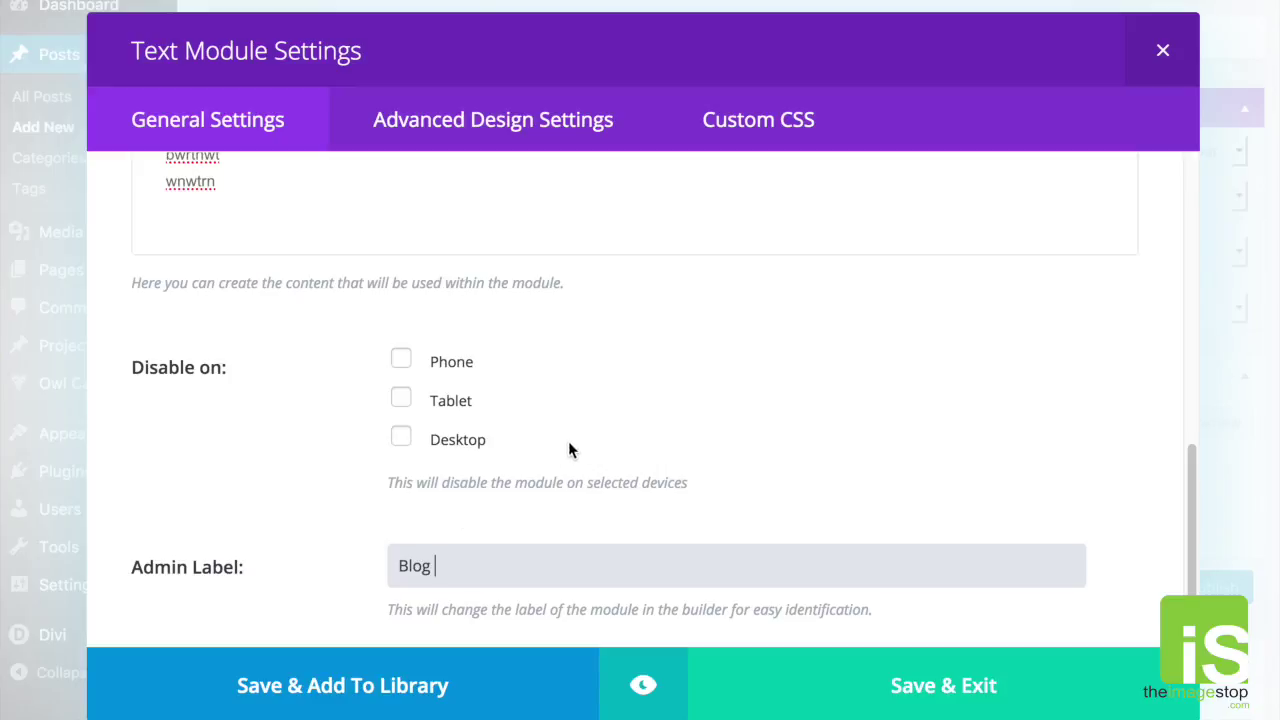
pyautogui.scroll(8, 600, 445)
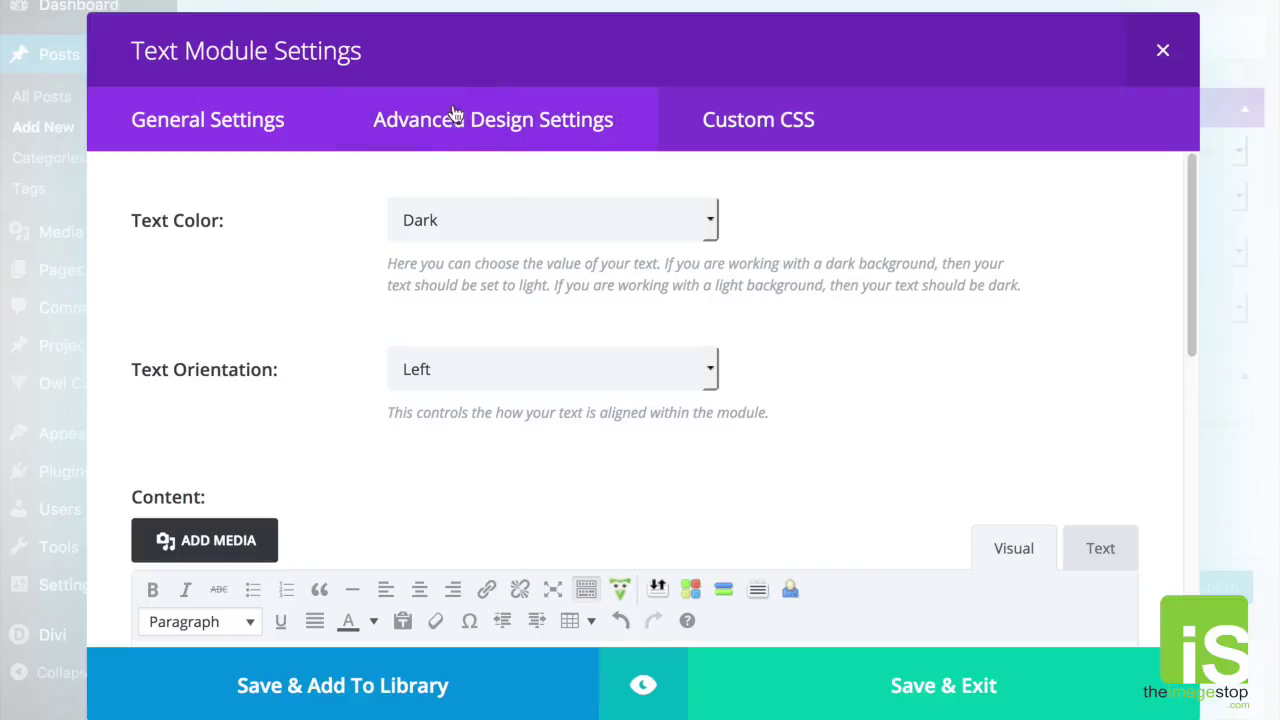
# Step: Review the module's Advanced Design Settings down to the Custom Padding and Custom Margin fields
pyautogui.click(503, 118)
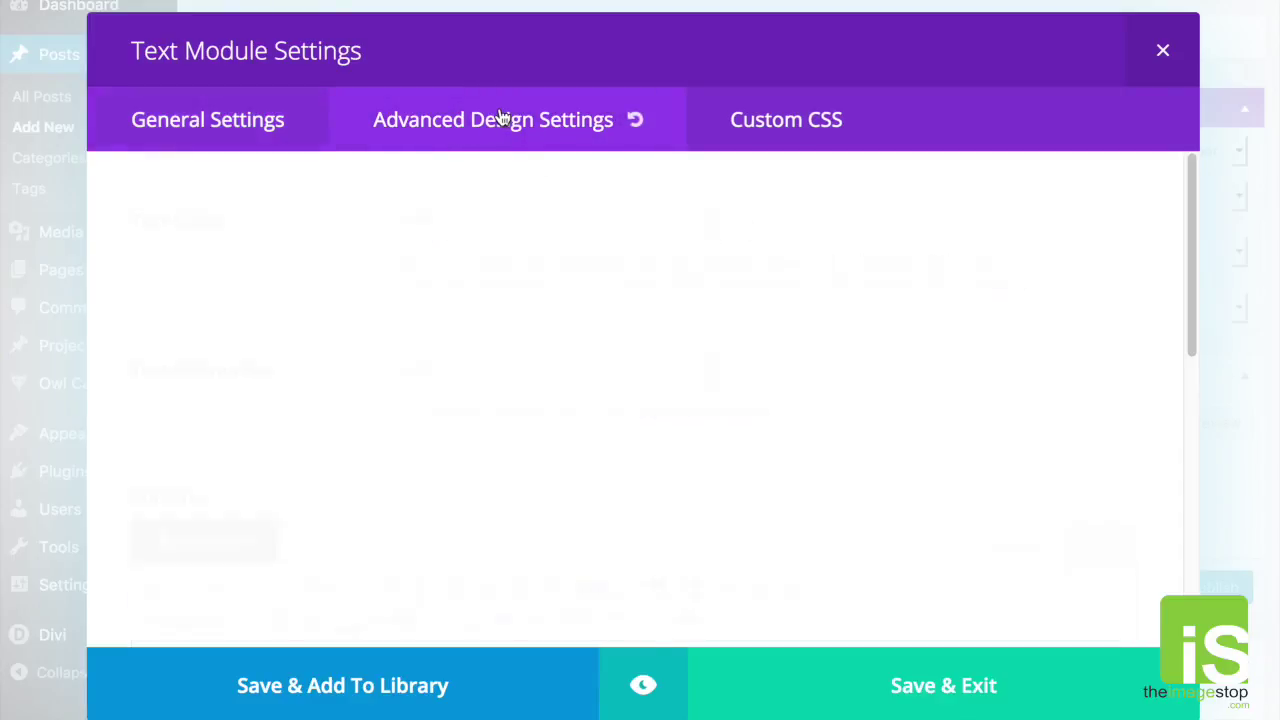
pyautogui.scroll(-1, 418, 282)
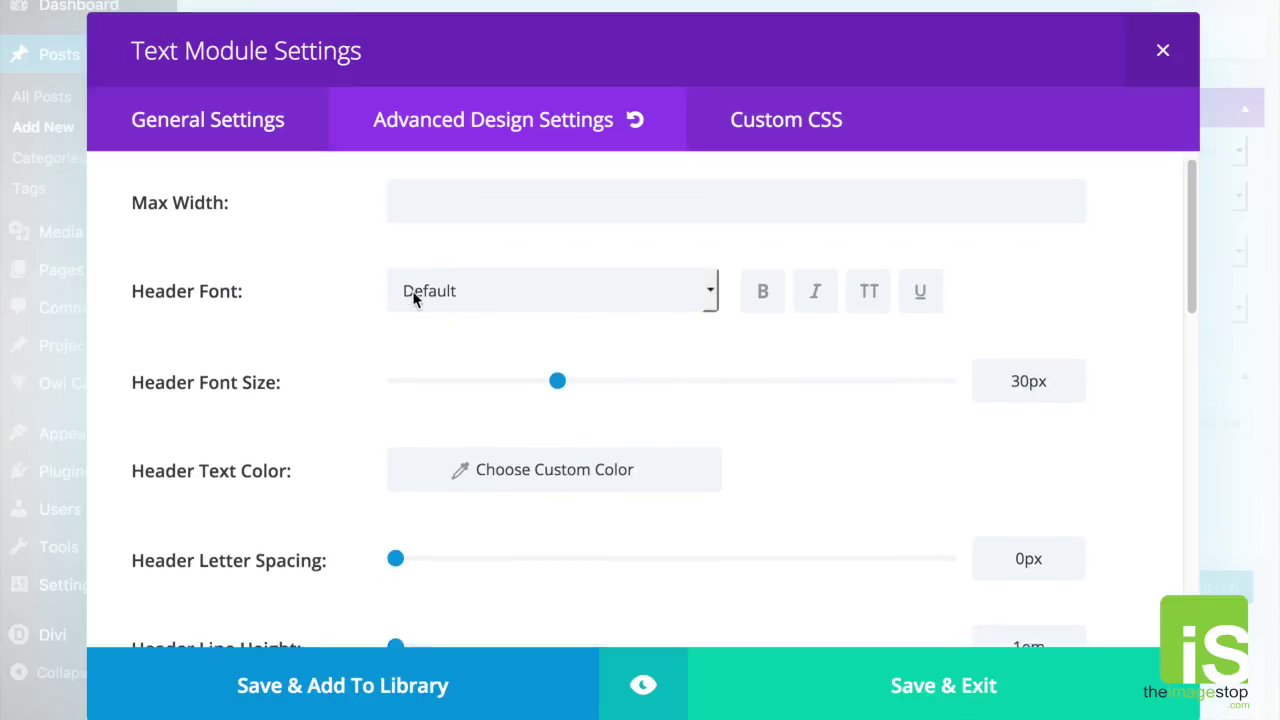
pyautogui.scroll(-2, 370, 358)
pyautogui.scroll(-5, 420, 366)
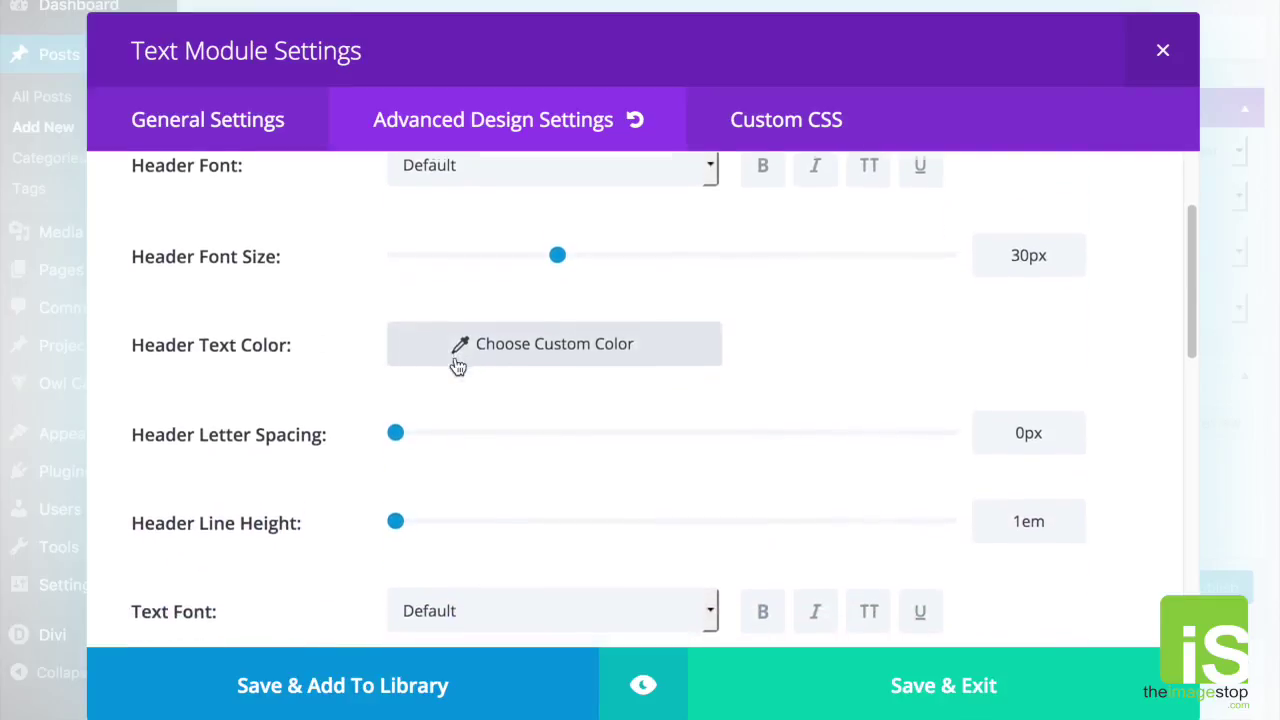
pyautogui.scroll(-4, 587, 414)
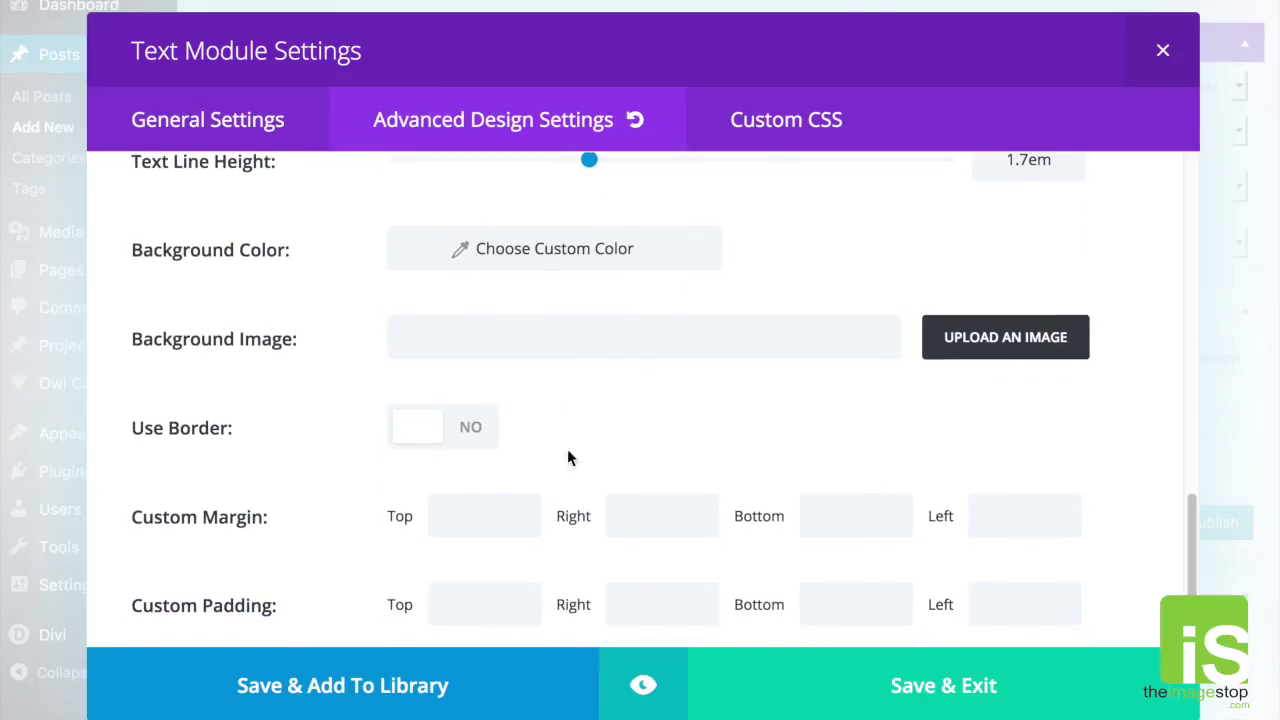
pyautogui.click(486, 604)
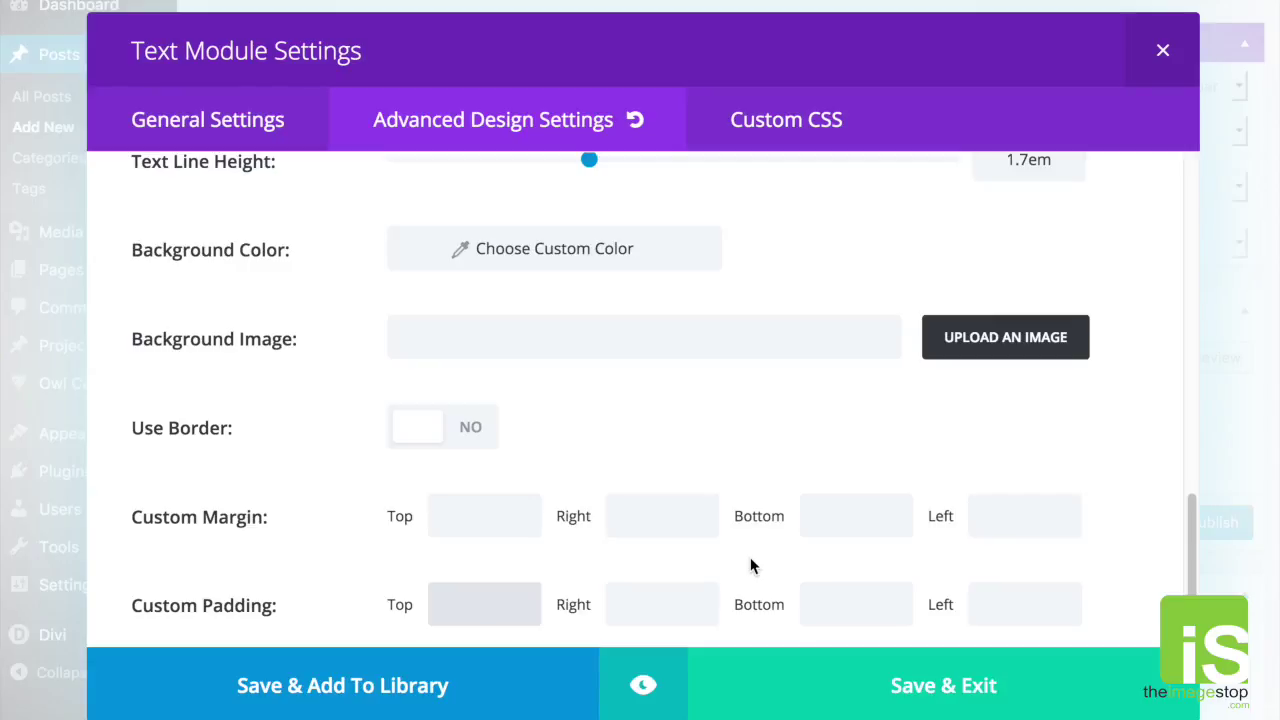
pyautogui.scroll(10, 751, 562)
pyautogui.scroll(-9, 806, 370)
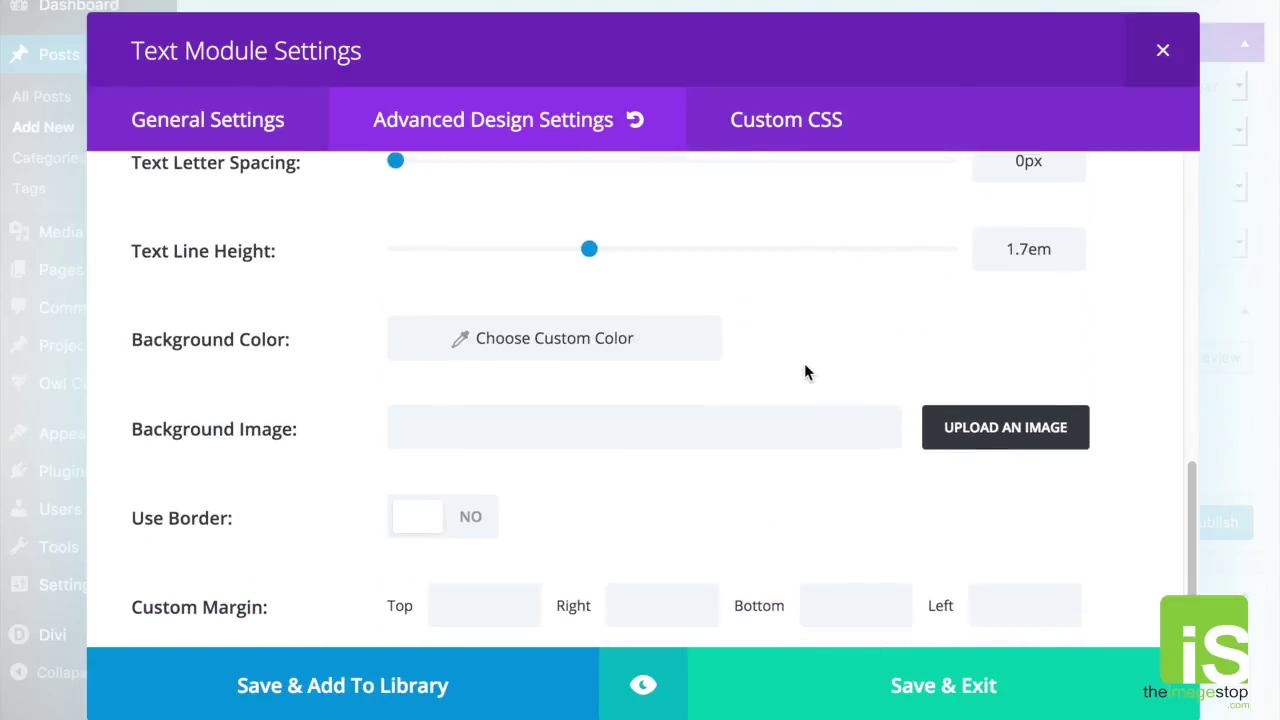
pyautogui.scroll(-1, 806, 372)
pyautogui.click(662, 602)
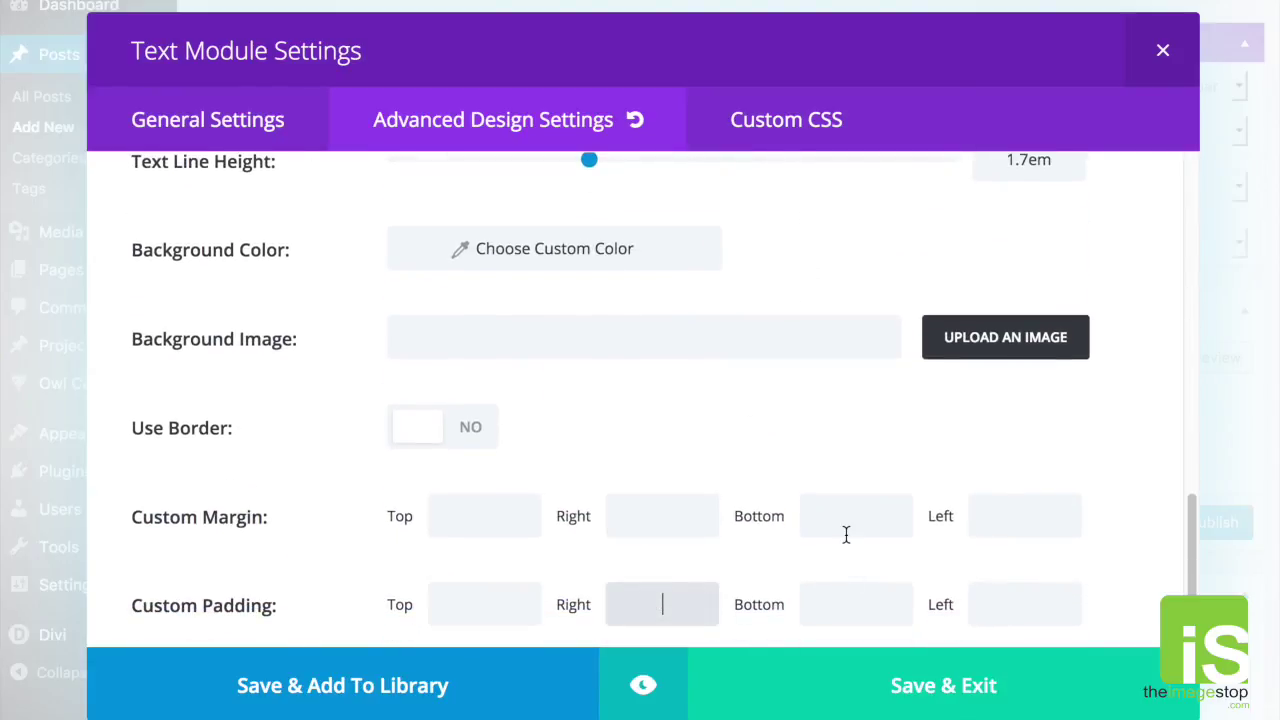
pyautogui.click(846, 535)
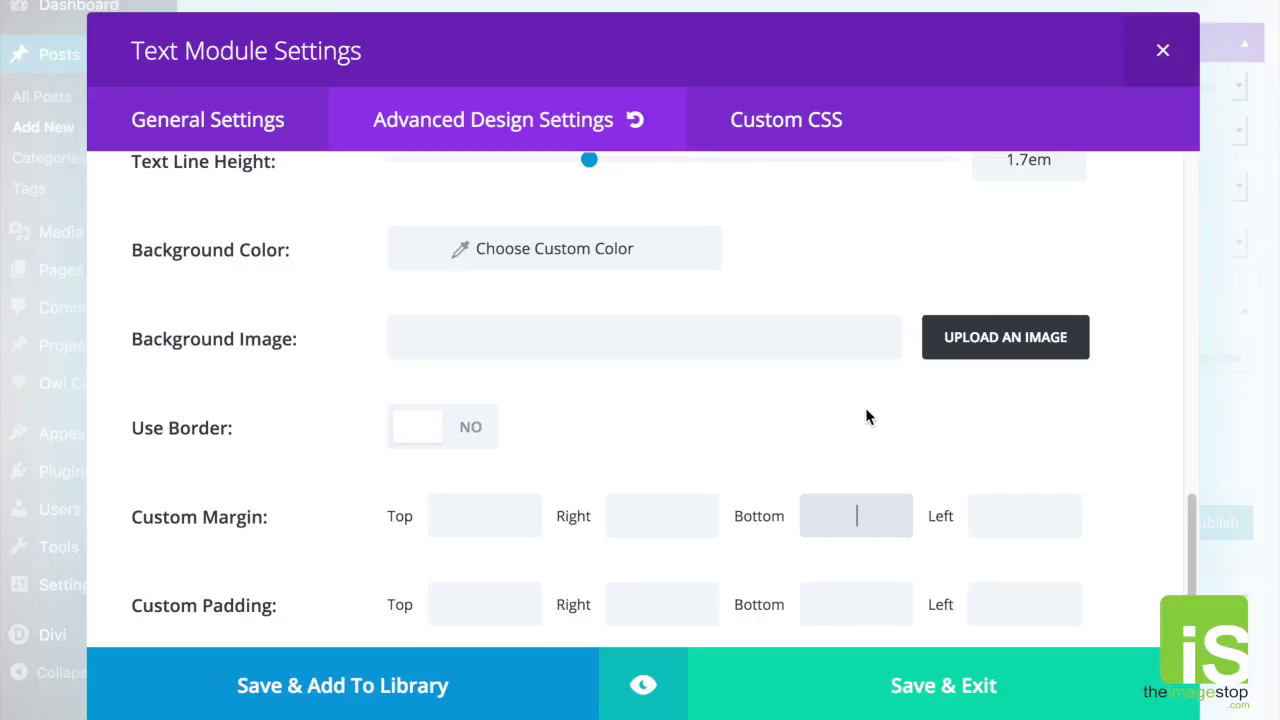
# Step: Look over Custom CSS, return to General Settings, and Save & Exit the Blog module
pyautogui.click(790, 131)
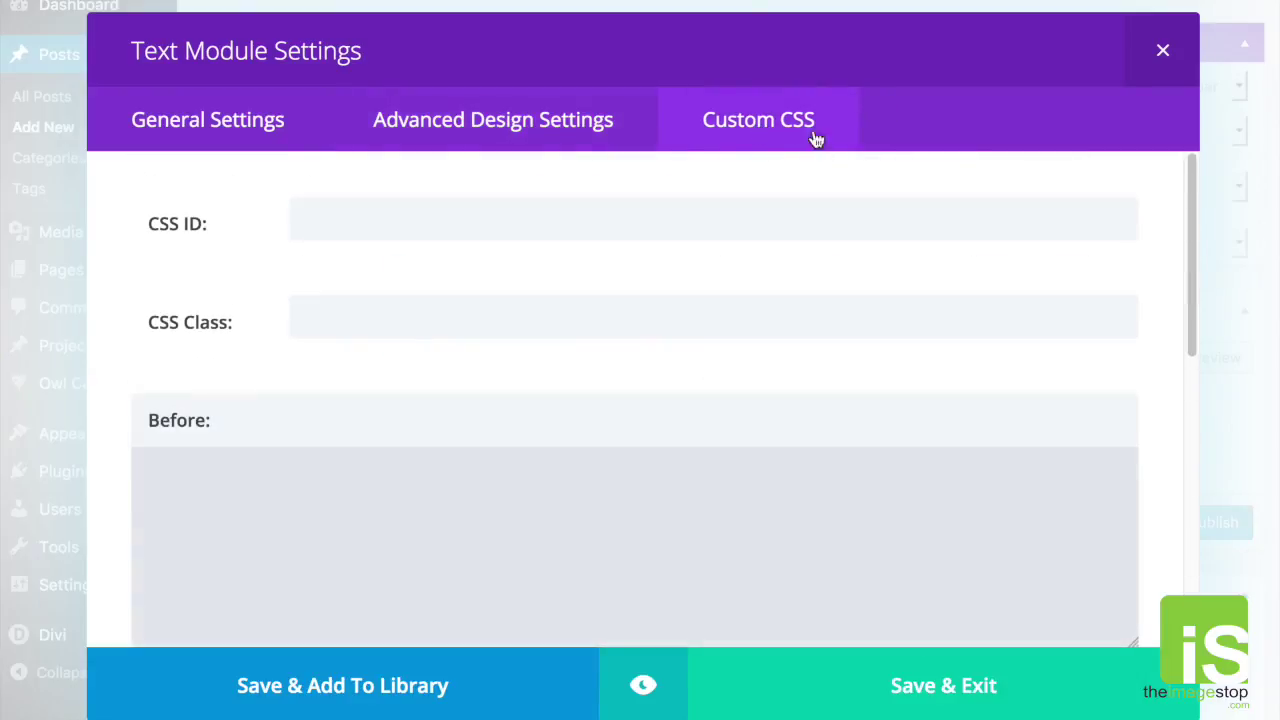
pyautogui.scroll(-5, 703, 239)
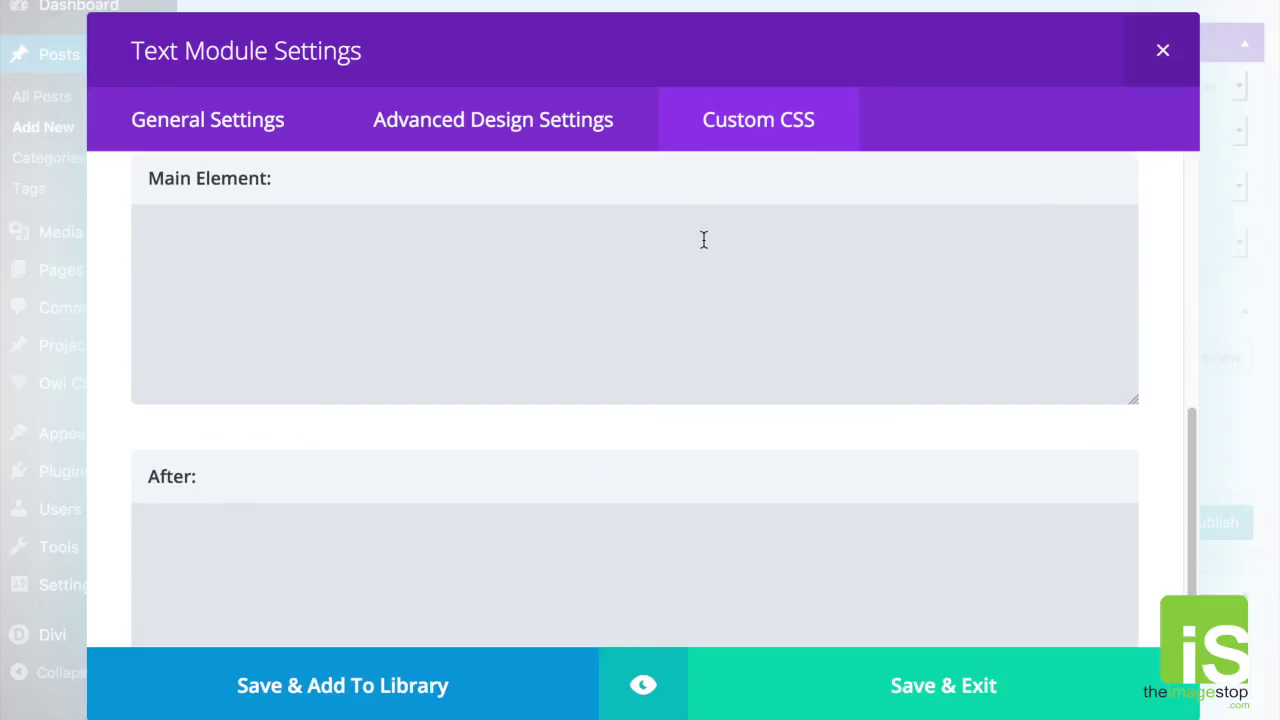
pyautogui.scroll(8, 703, 239)
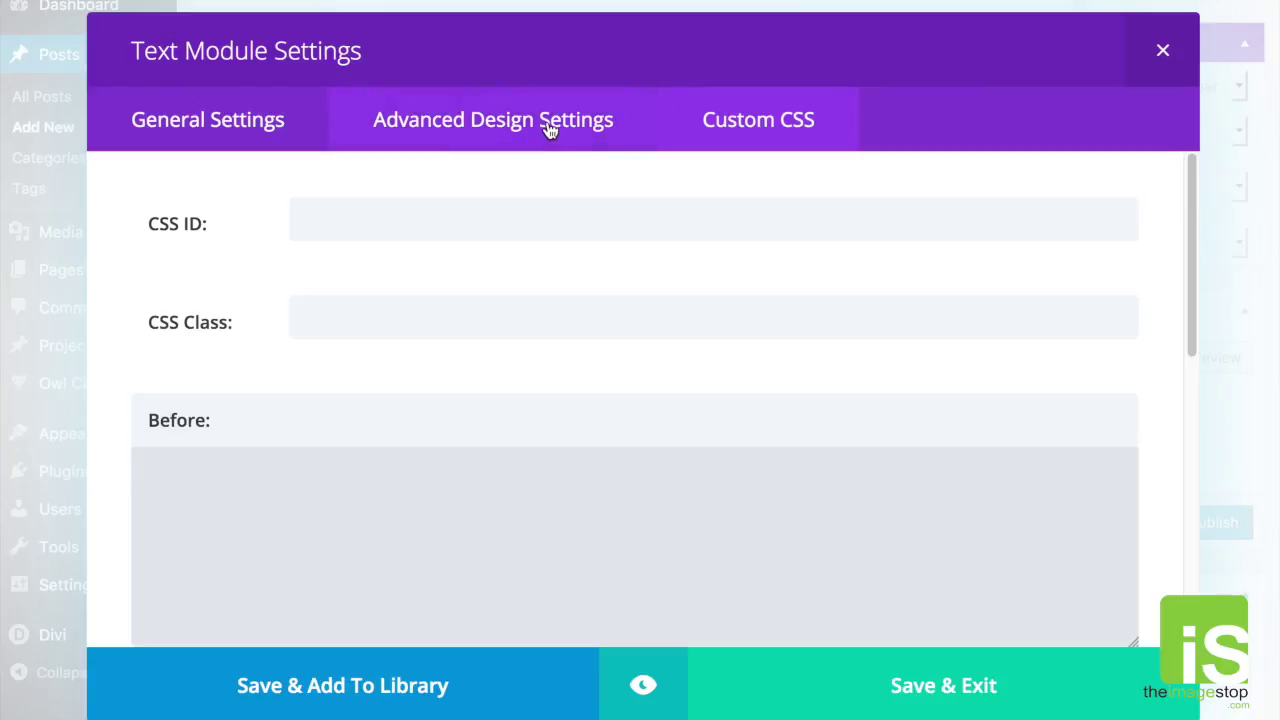
pyautogui.click(305, 137)
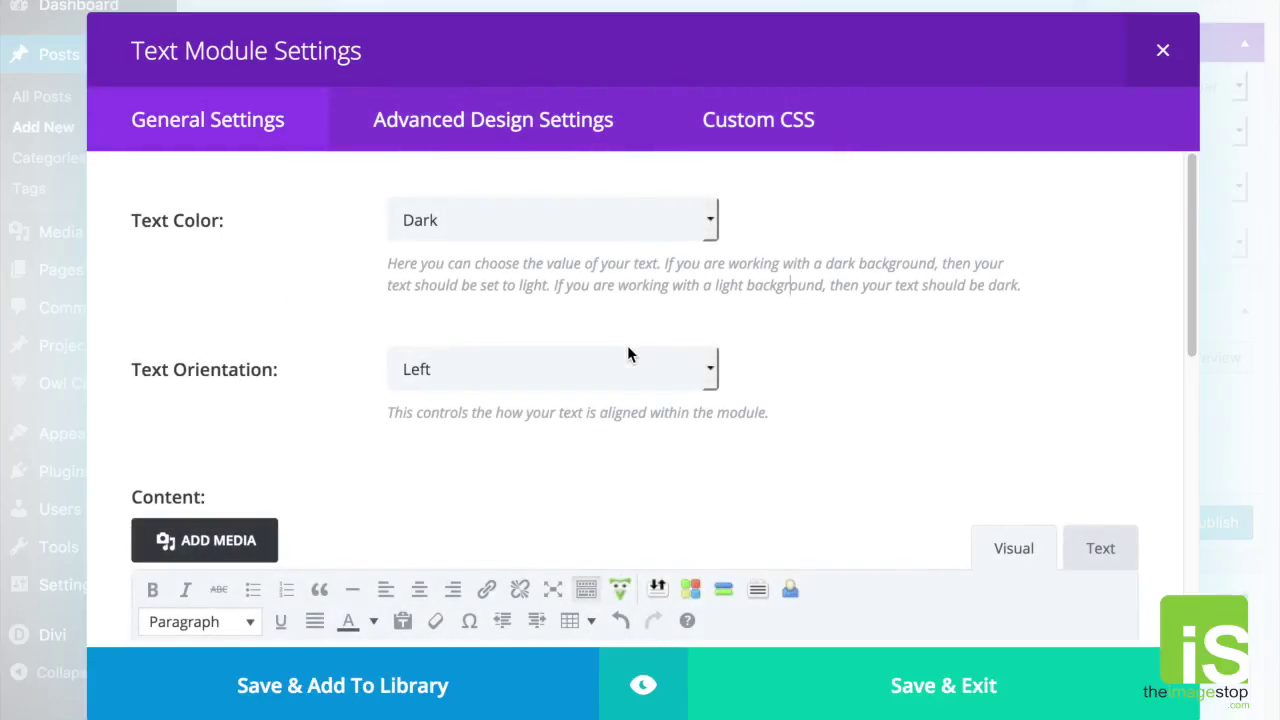
pyautogui.scroll(-3, 830, 375)
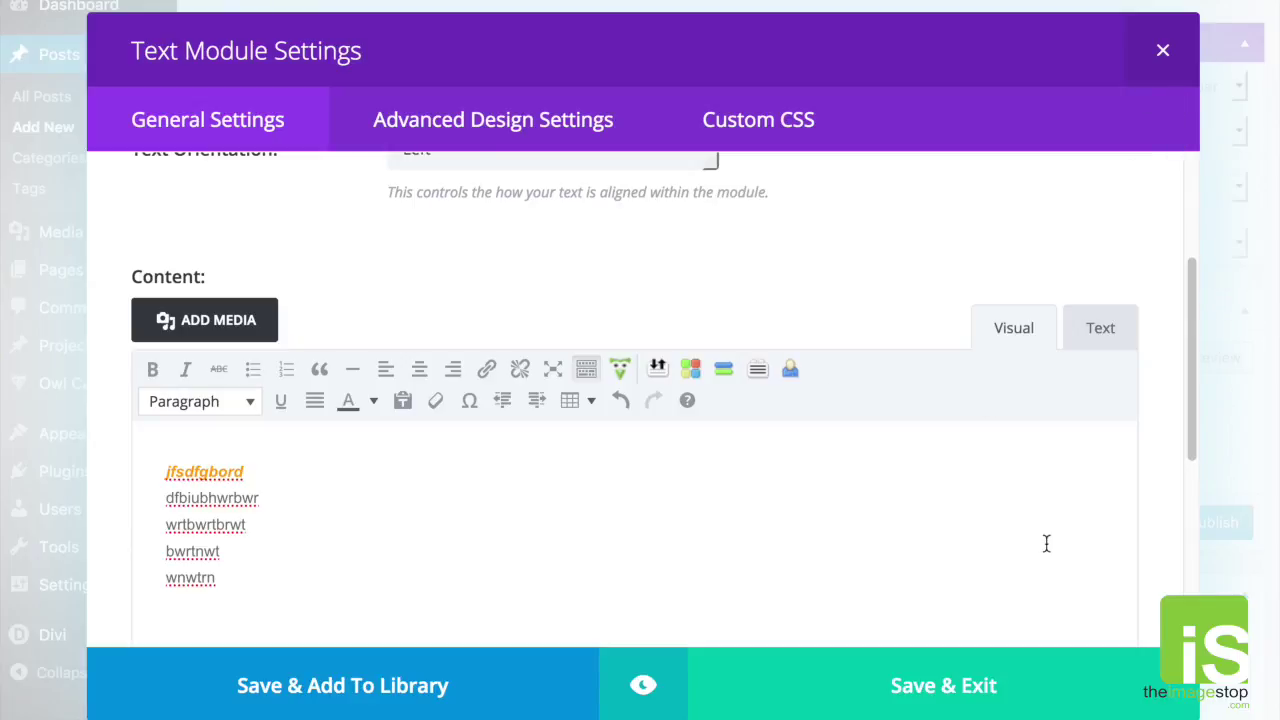
pyautogui.click(897, 689)
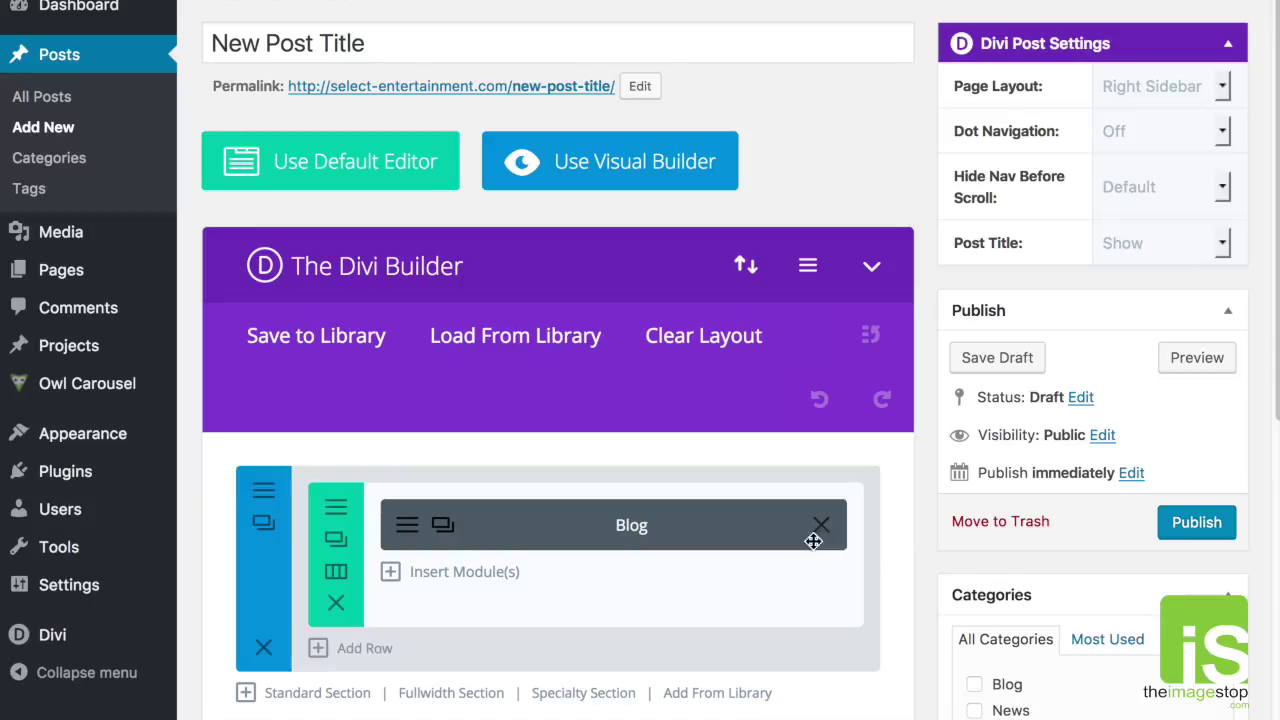
# Step: Tick the Shows category in the post's Categories box
pyautogui.scroll(-3, 918, 541)
pyautogui.scroll(-3, 918, 545)
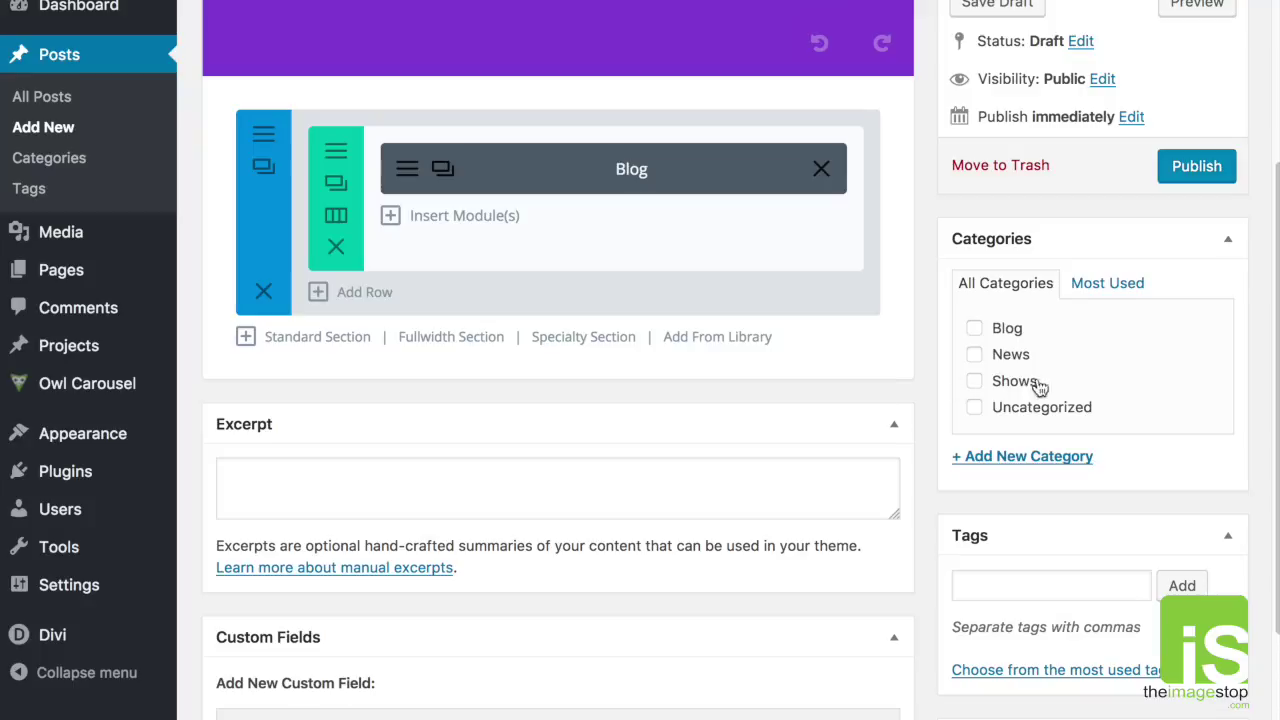
pyautogui.click(974, 381)
pyautogui.scroll(1, 1105, 580)
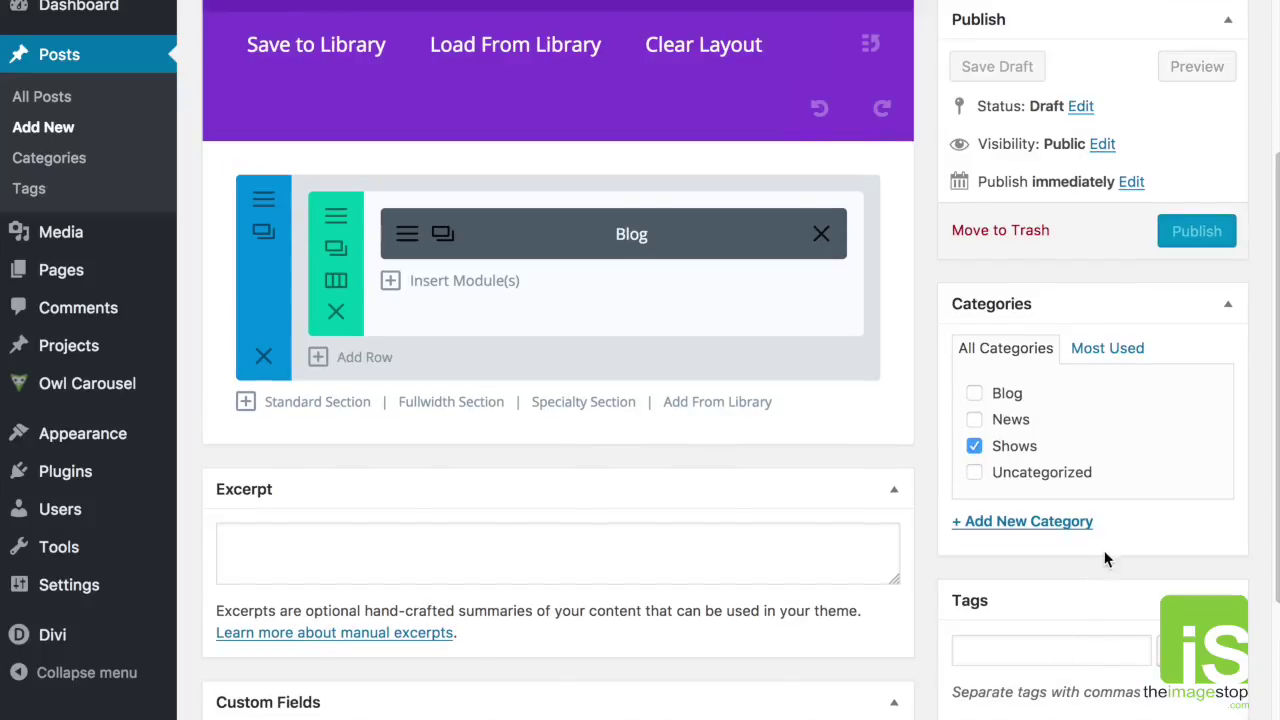
pyautogui.scroll(-3, 1106, 530)
pyautogui.scroll(1, 1106, 530)
pyautogui.scroll(-1, 1106, 530)
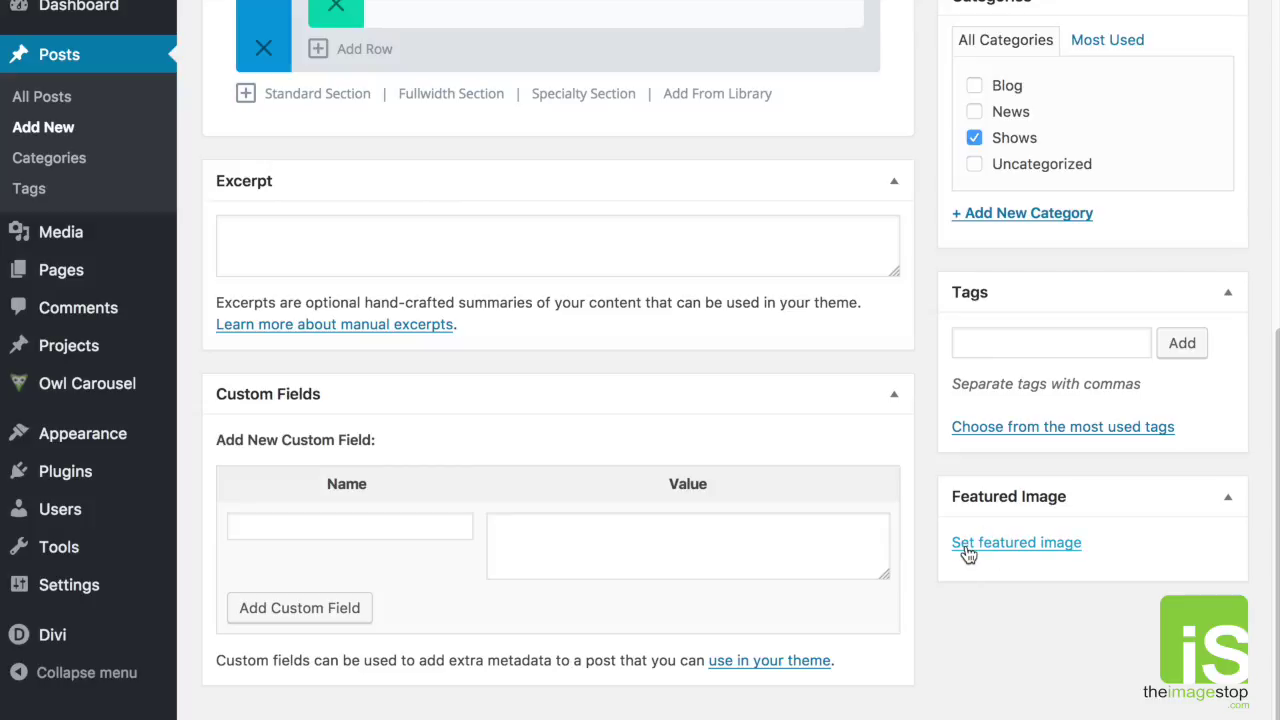
# Step: Open the featured image picker, try Upload Files, then go back to the Media Library
pyautogui.click(978, 550)
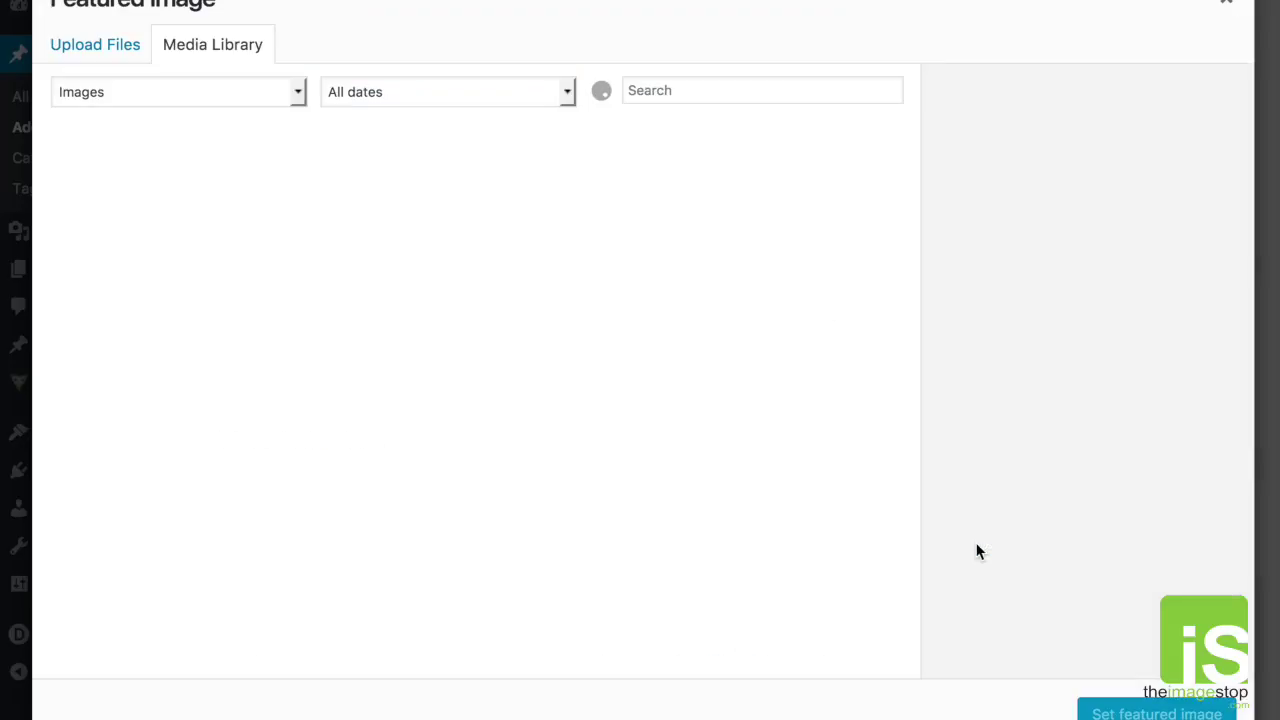
pyautogui.click(105, 45)
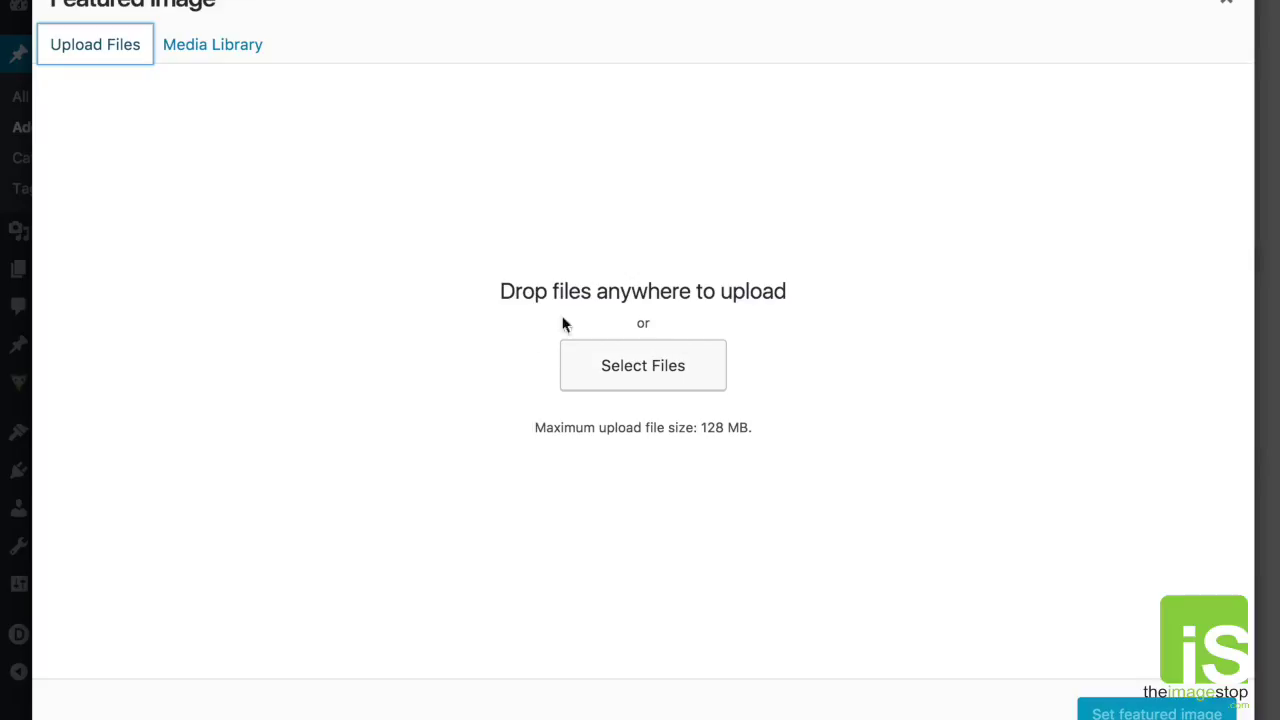
pyautogui.click(622, 380)
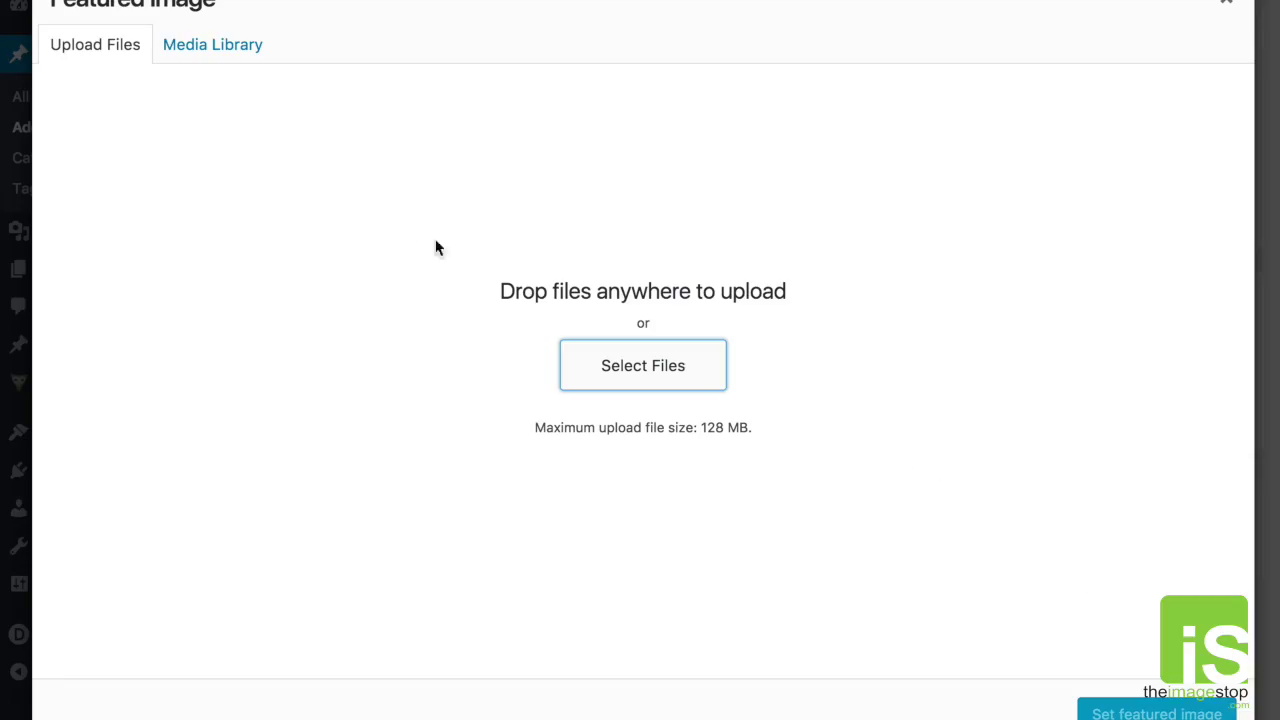
pyautogui.click(214, 47)
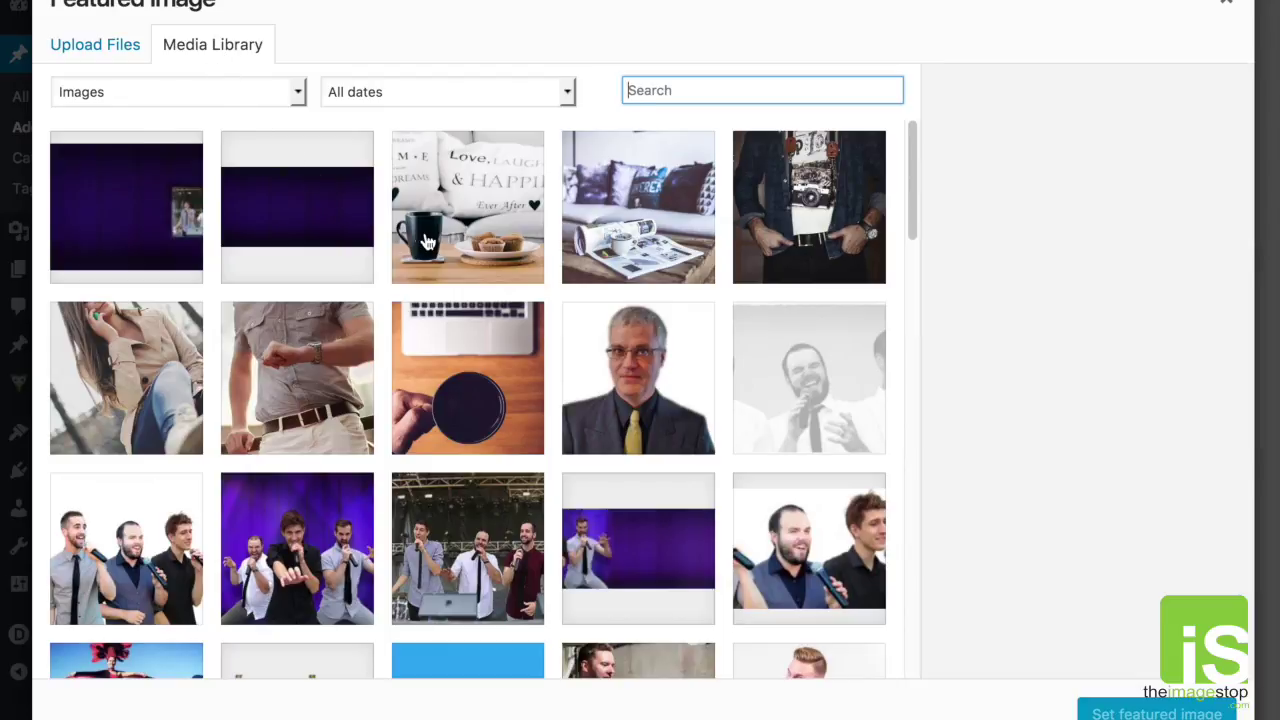
# Step: Pick the pirate portrait 2.jpg from the library and set it as featured image
pyautogui.scroll(-2, 426, 240)
pyautogui.scroll(-3, 426, 240)
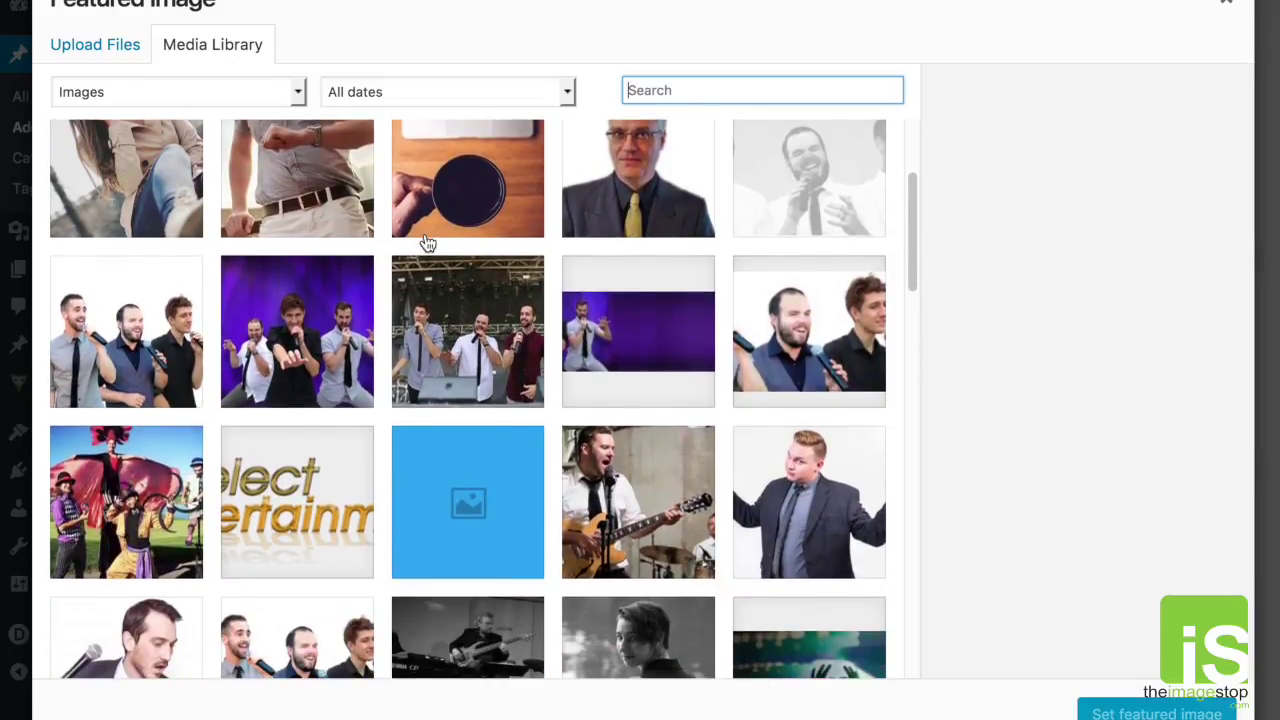
pyautogui.scroll(-6, 426, 242)
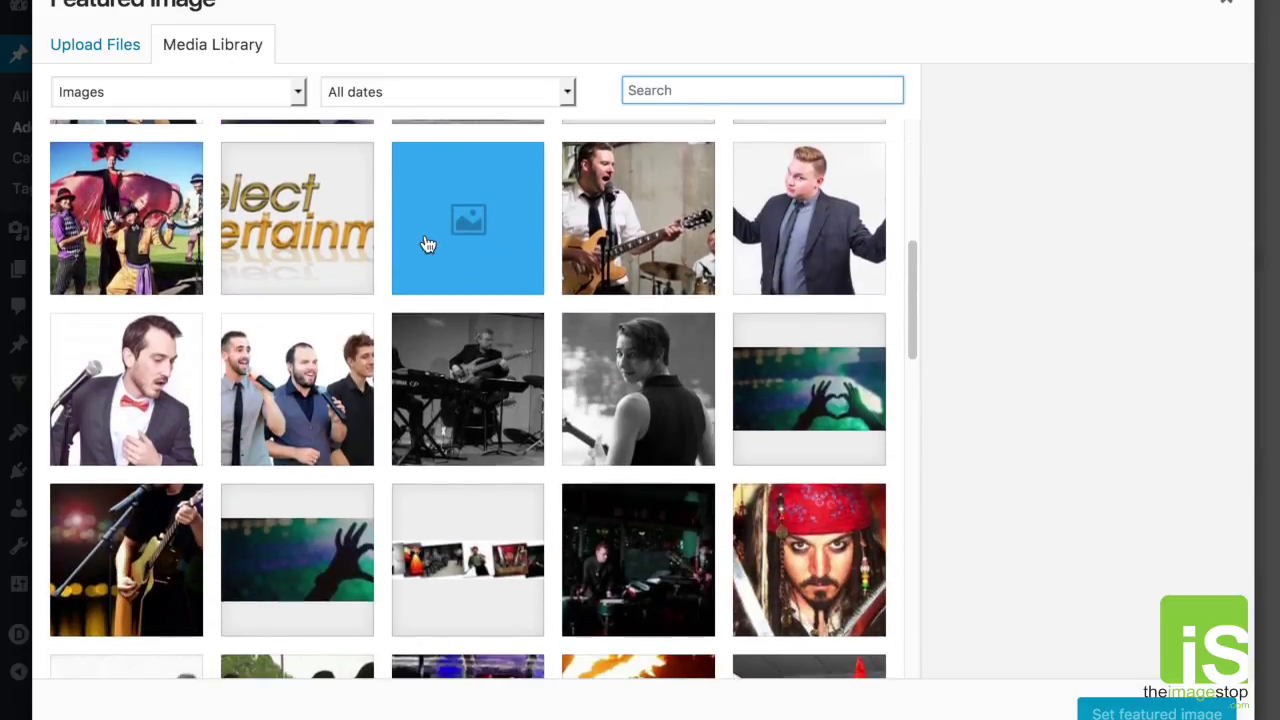
pyautogui.scroll(-5, 428, 244)
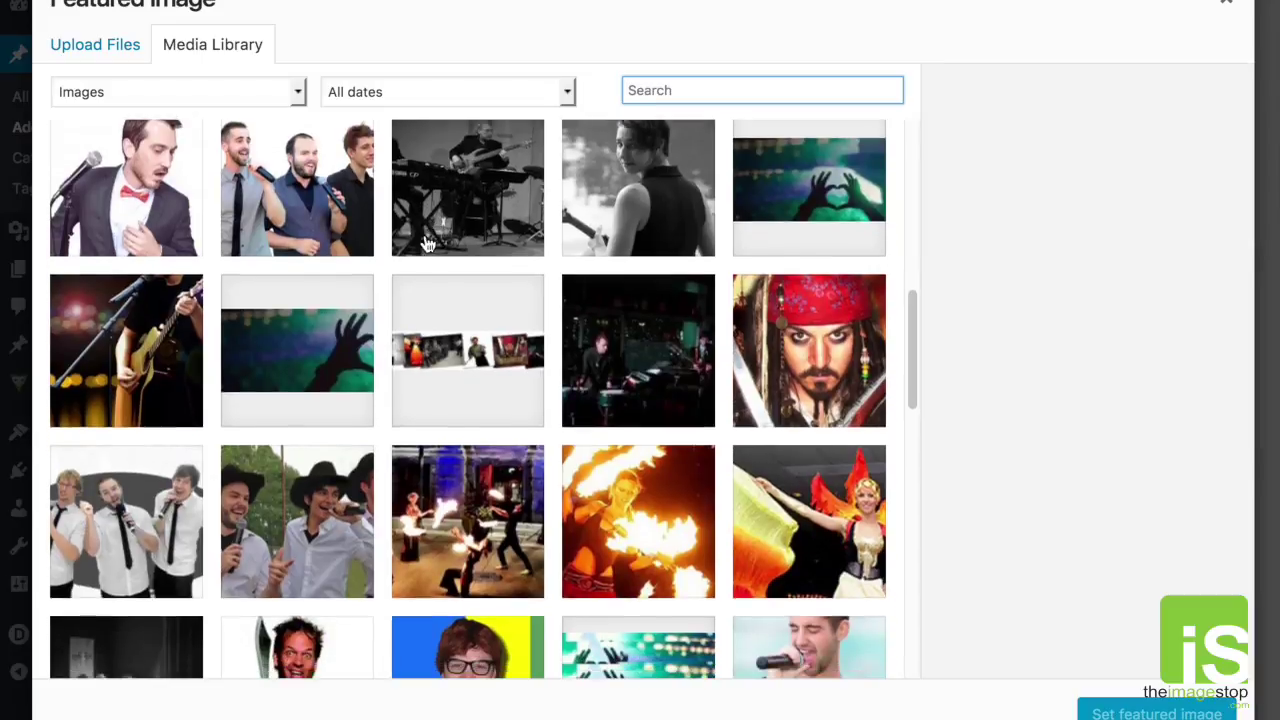
pyautogui.scroll(-15, 428, 244)
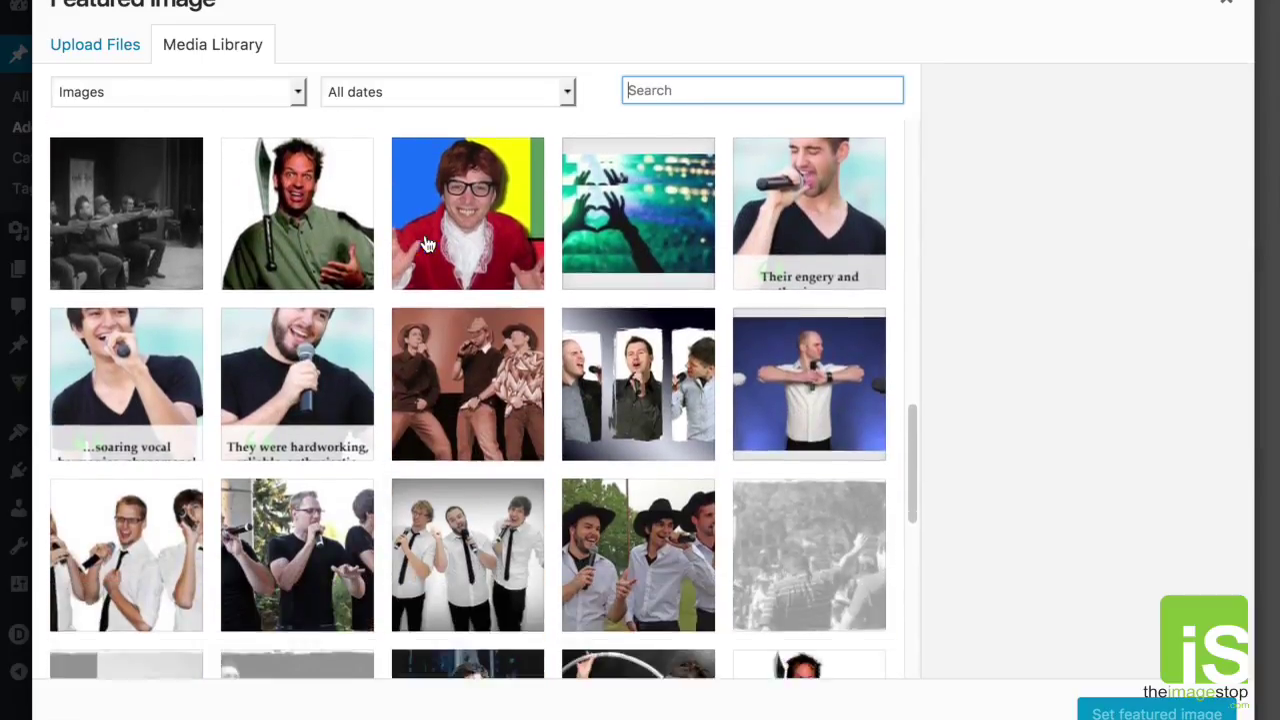
pyautogui.scroll(-7, 428, 244)
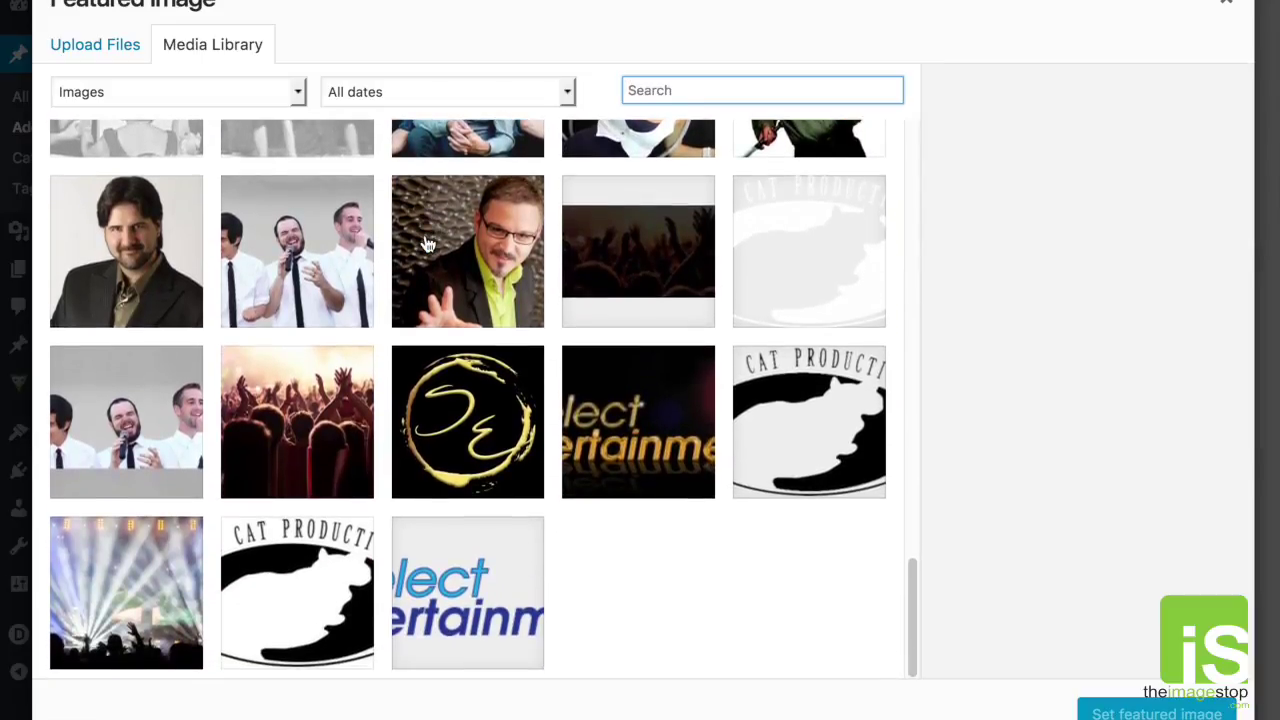
pyautogui.scroll(2, 428, 244)
pyautogui.scroll(-2, 428, 244)
pyautogui.scroll(6, 428, 244)
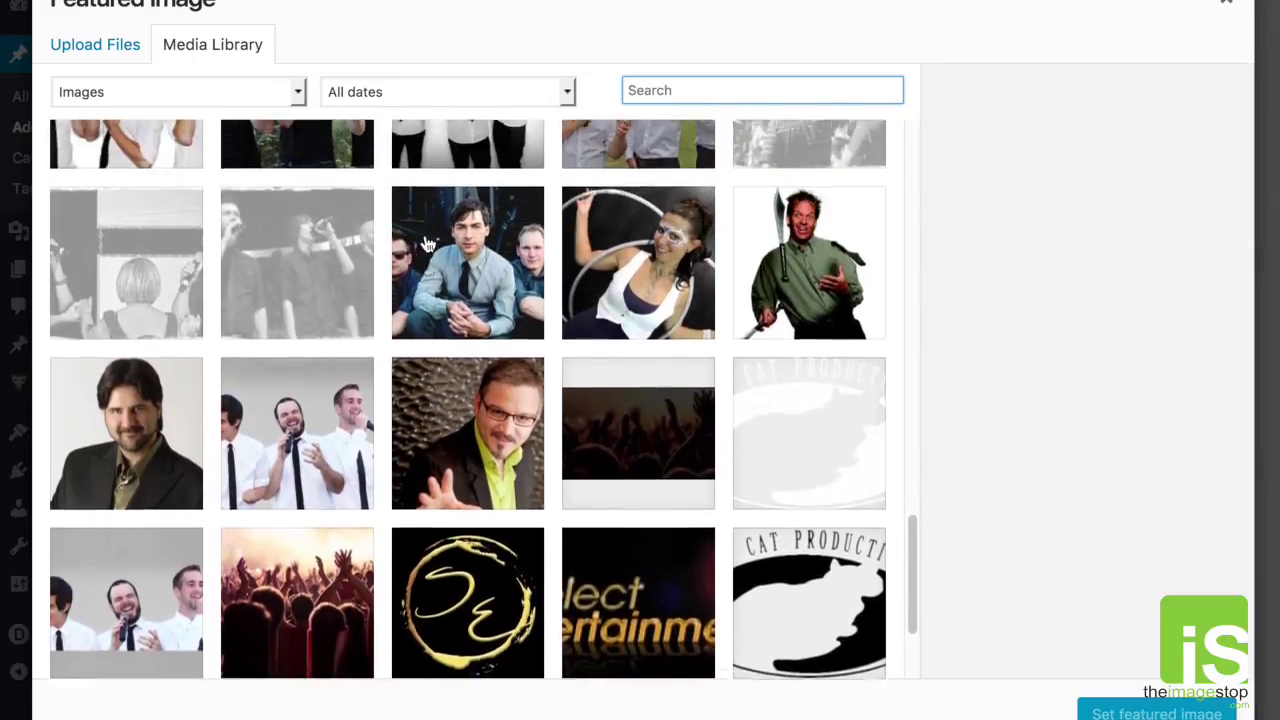
pyautogui.scroll(15, 428, 244)
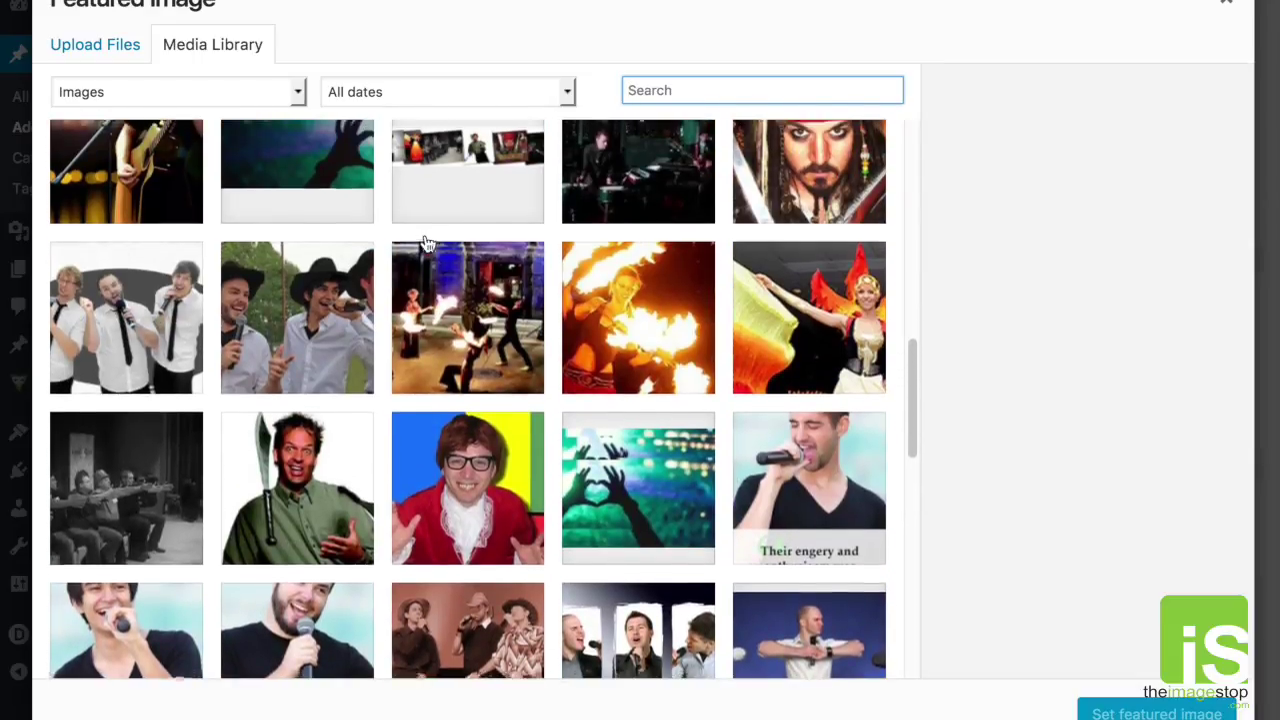
pyautogui.scroll(10, 428, 244)
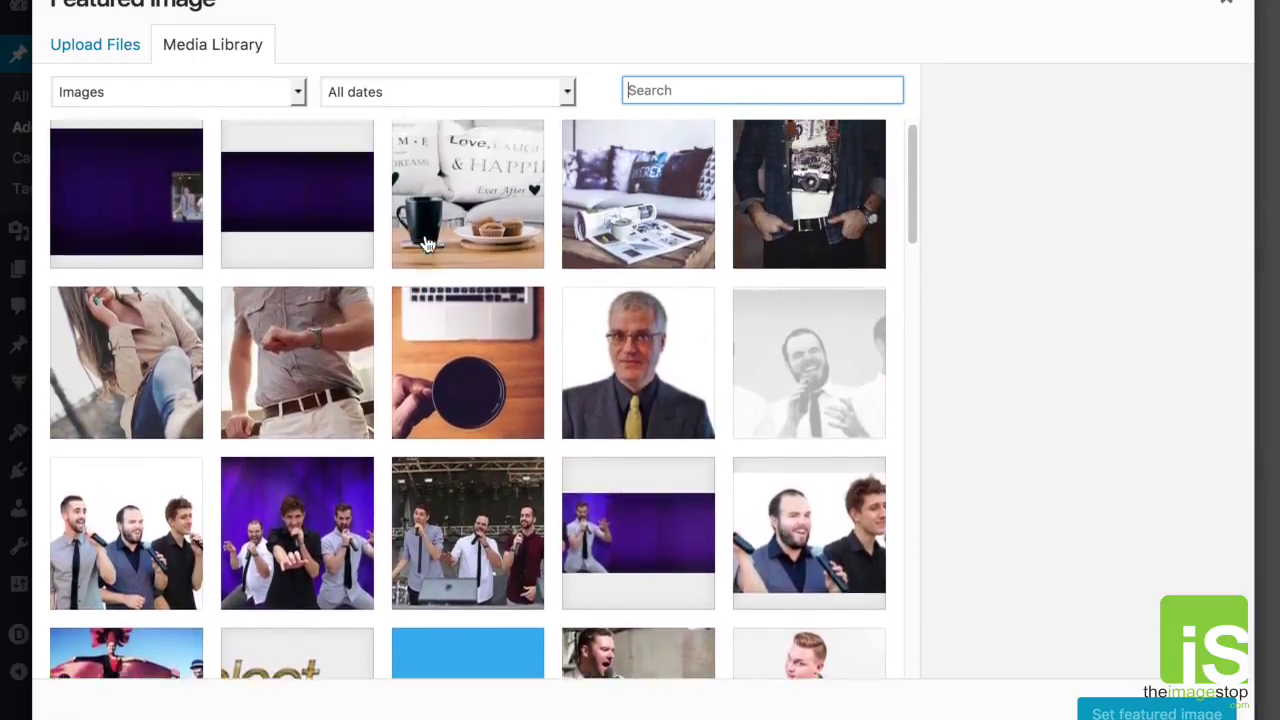
pyautogui.scroll(-9, 428, 244)
pyautogui.scroll(-15, 428, 244)
pyautogui.scroll(9, 428, 244)
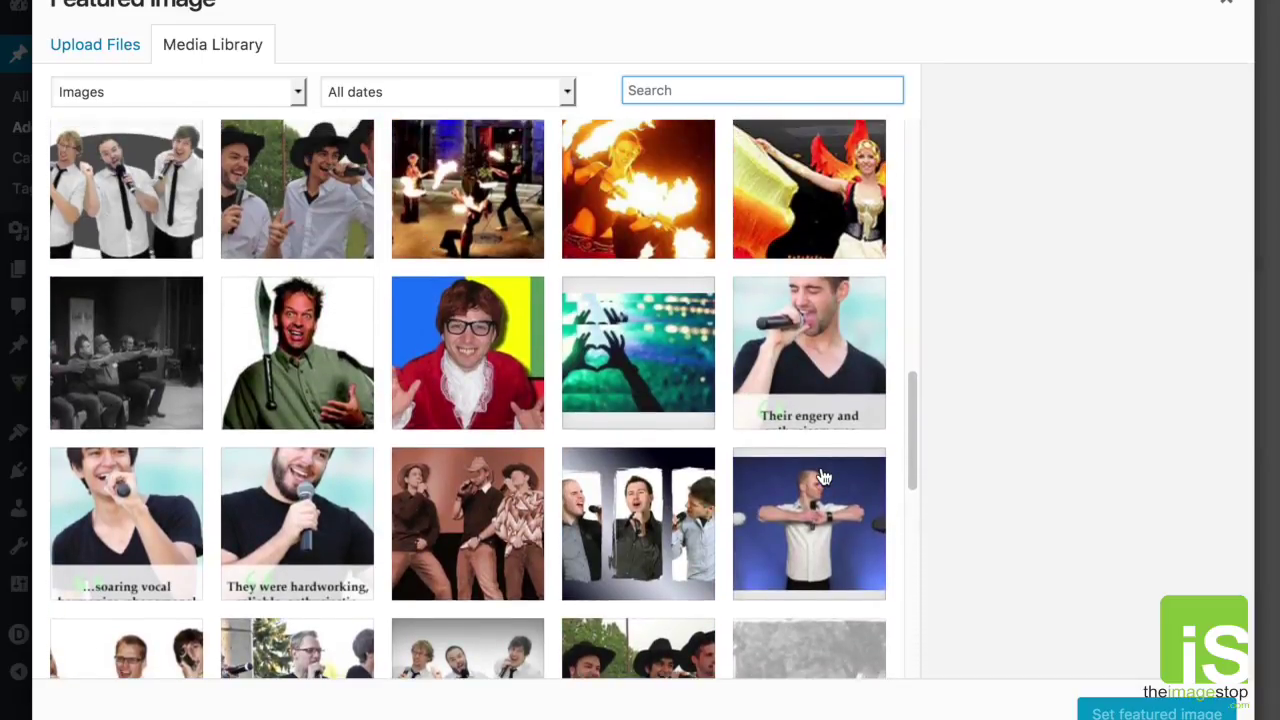
pyautogui.scroll(10, 822, 478)
pyautogui.click(843, 312)
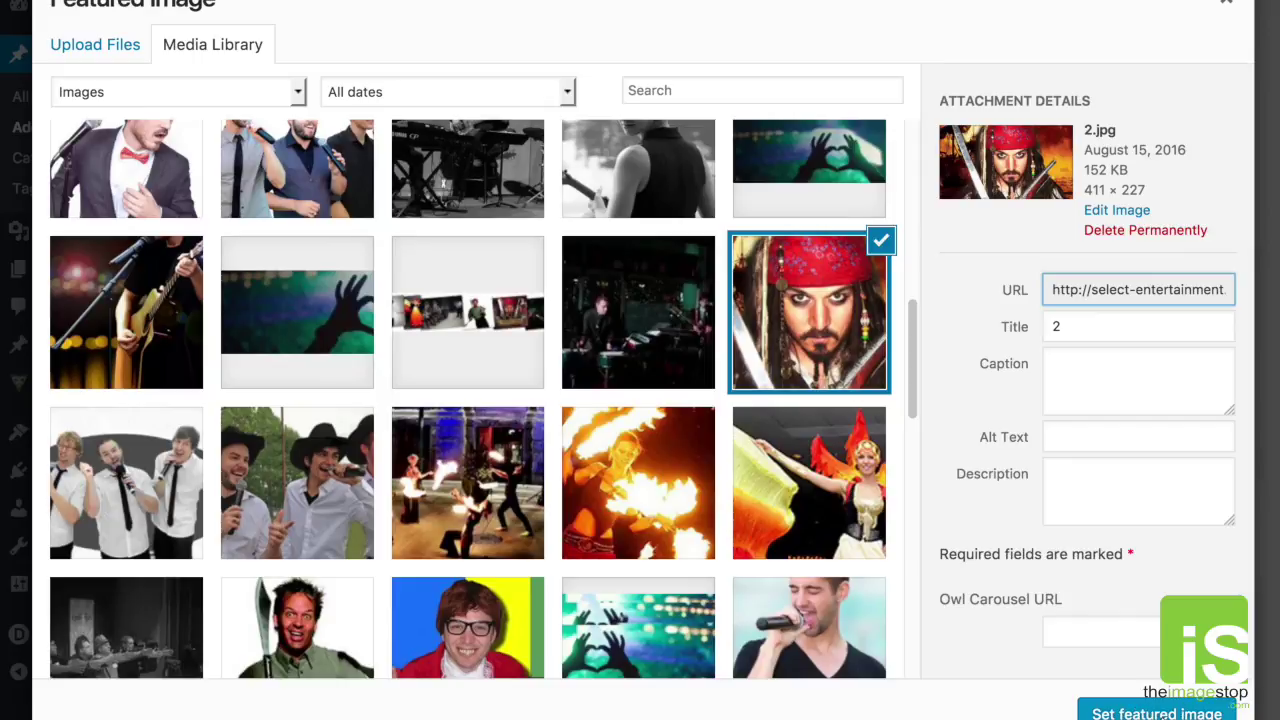
pyautogui.click(1160, 712)
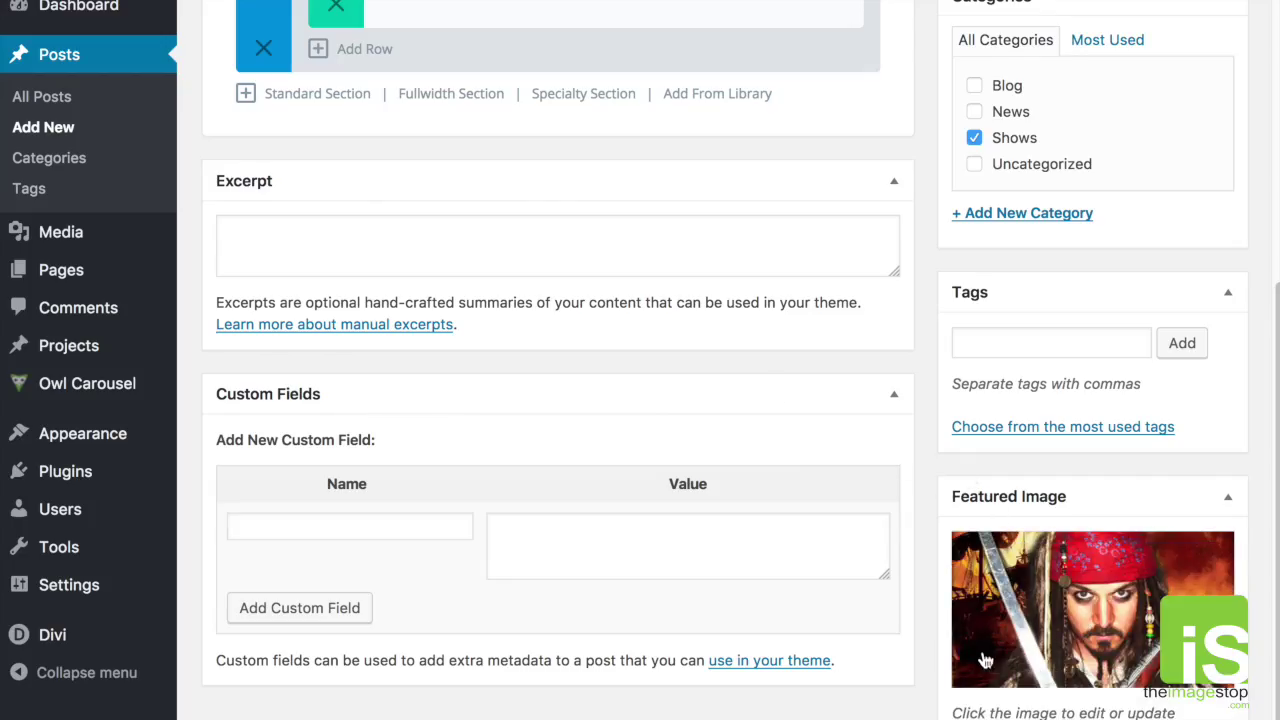
pyautogui.scroll(3, 810, 527)
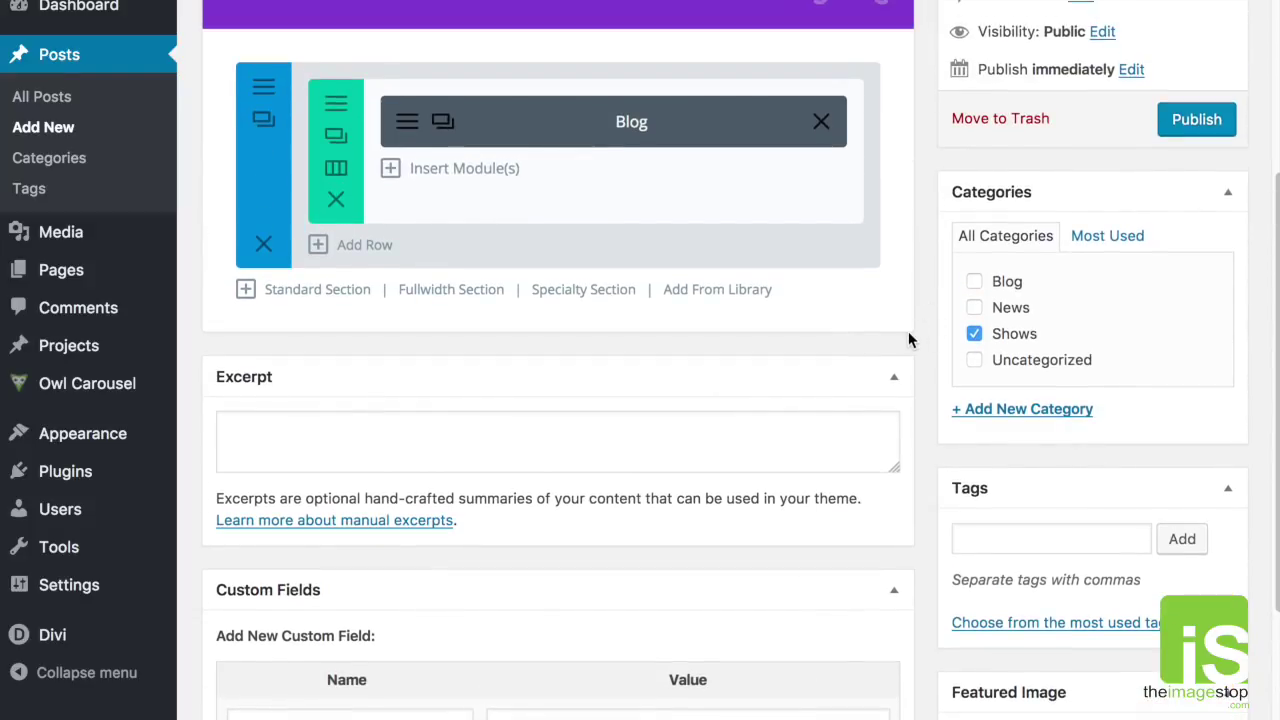
pyautogui.scroll(1, 950, 310)
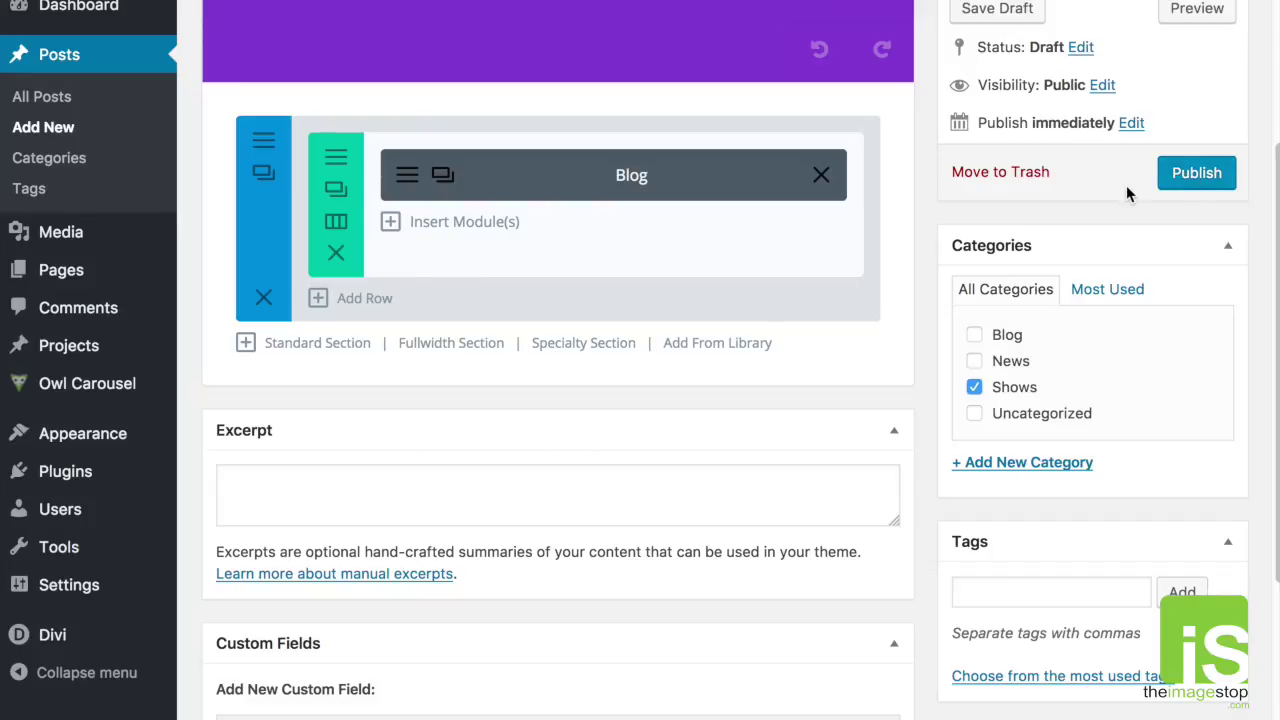
pyautogui.scroll(1, 1127, 188)
pyautogui.scroll(2, 1120, 193)
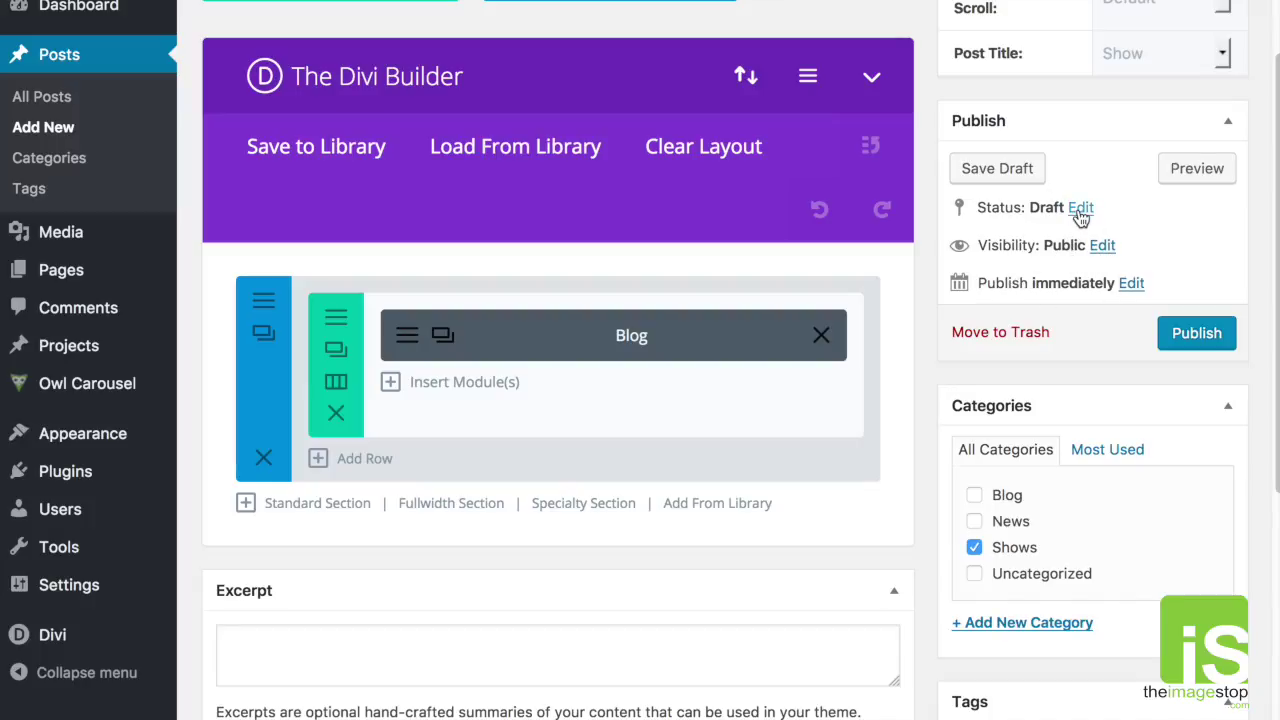
pyautogui.click(1080, 208)
pyautogui.click(1088, 241)
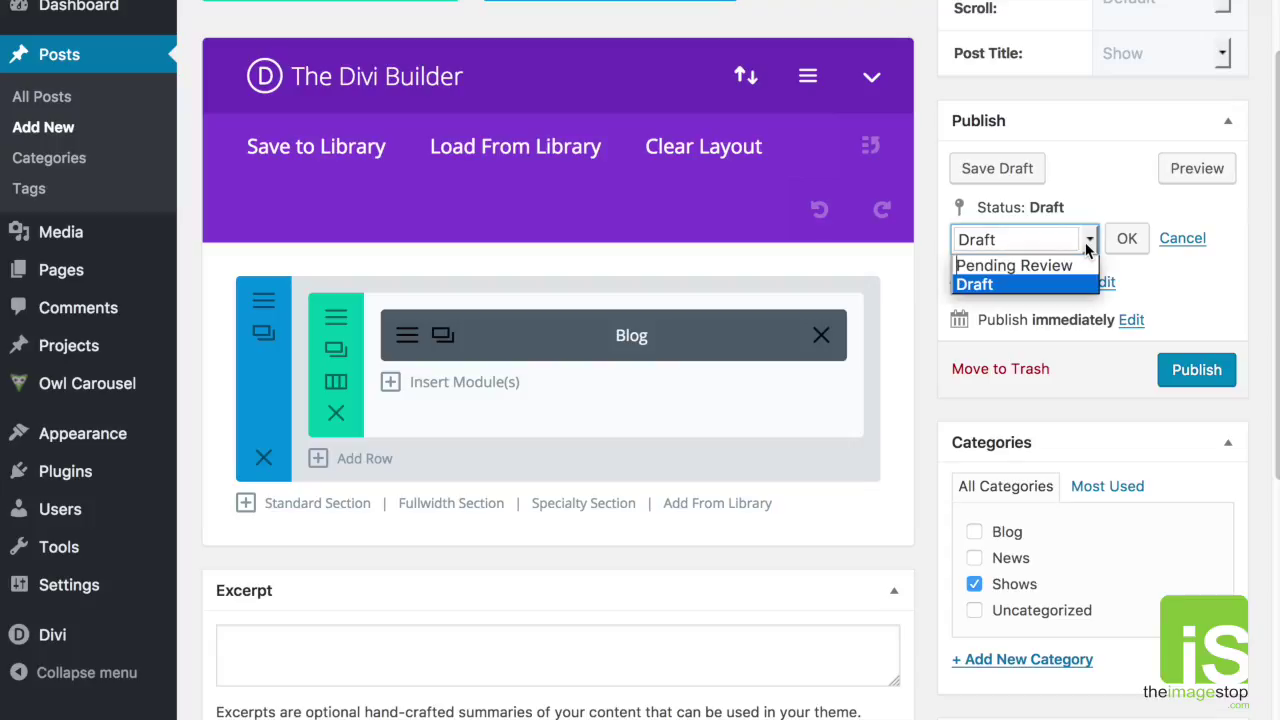
pyautogui.click(1106, 178)
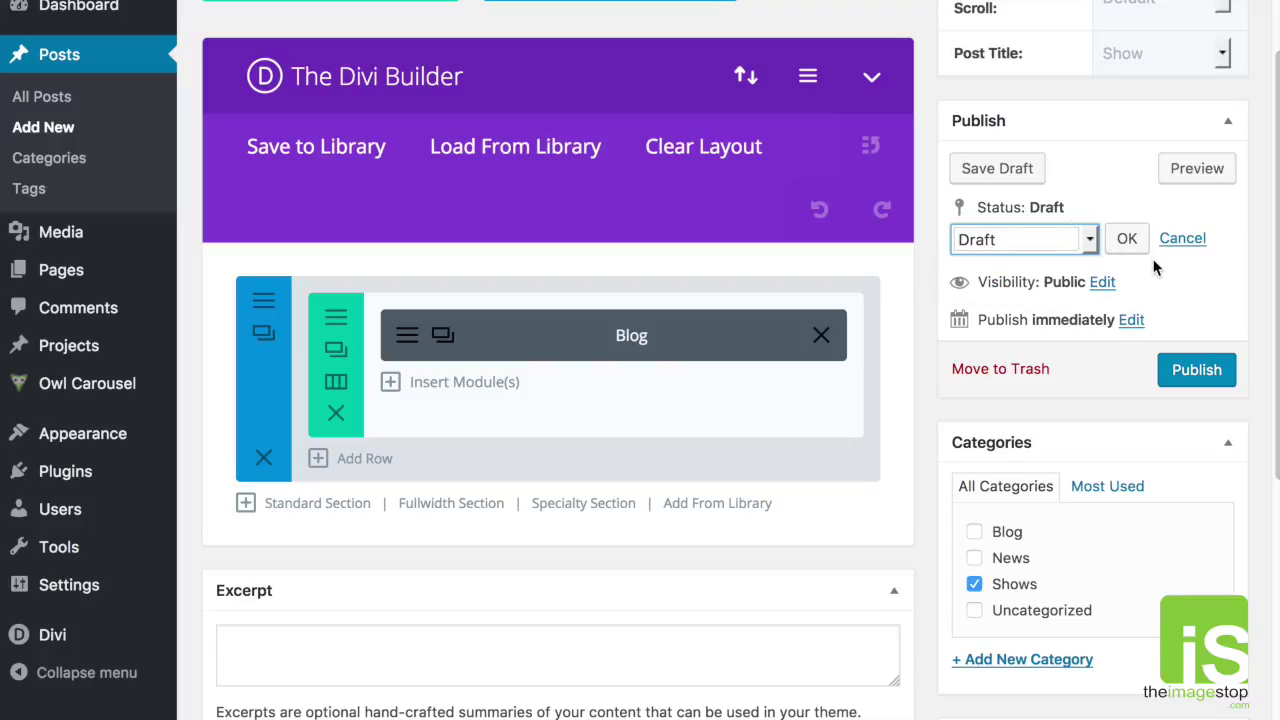
pyautogui.click(1088, 240)
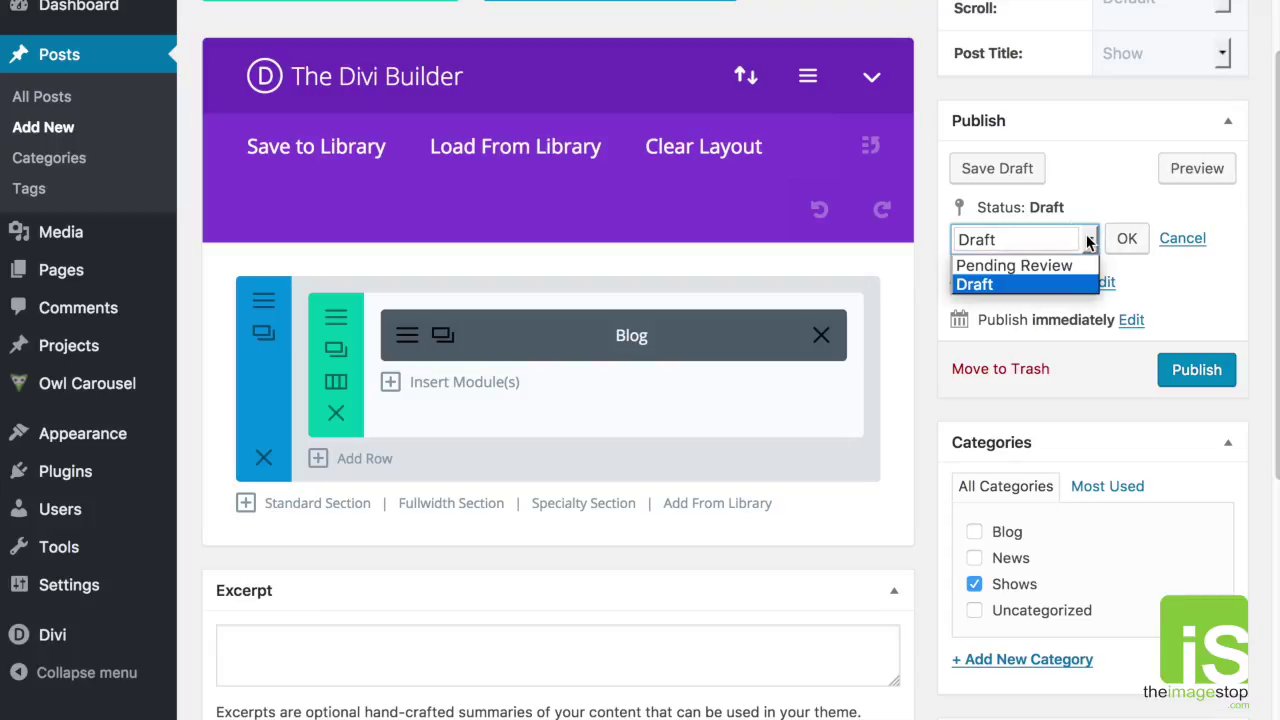
pyautogui.click(1178, 286)
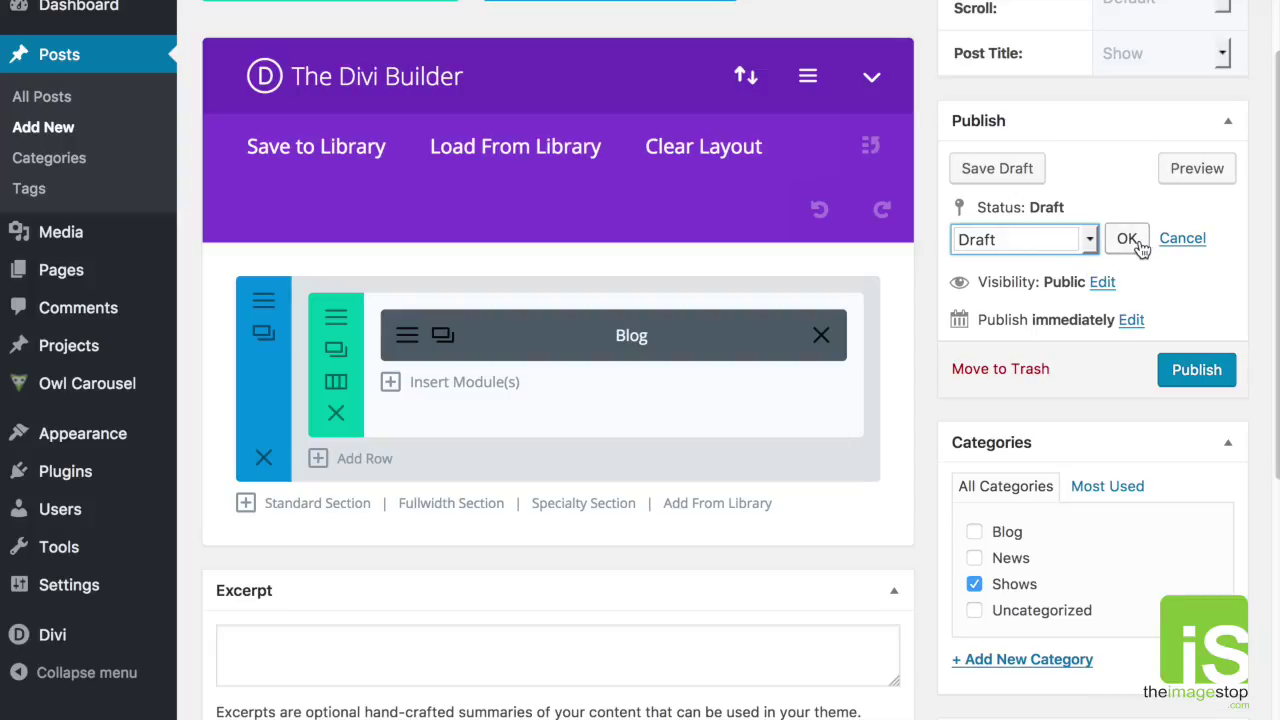
pyautogui.click(1182, 238)
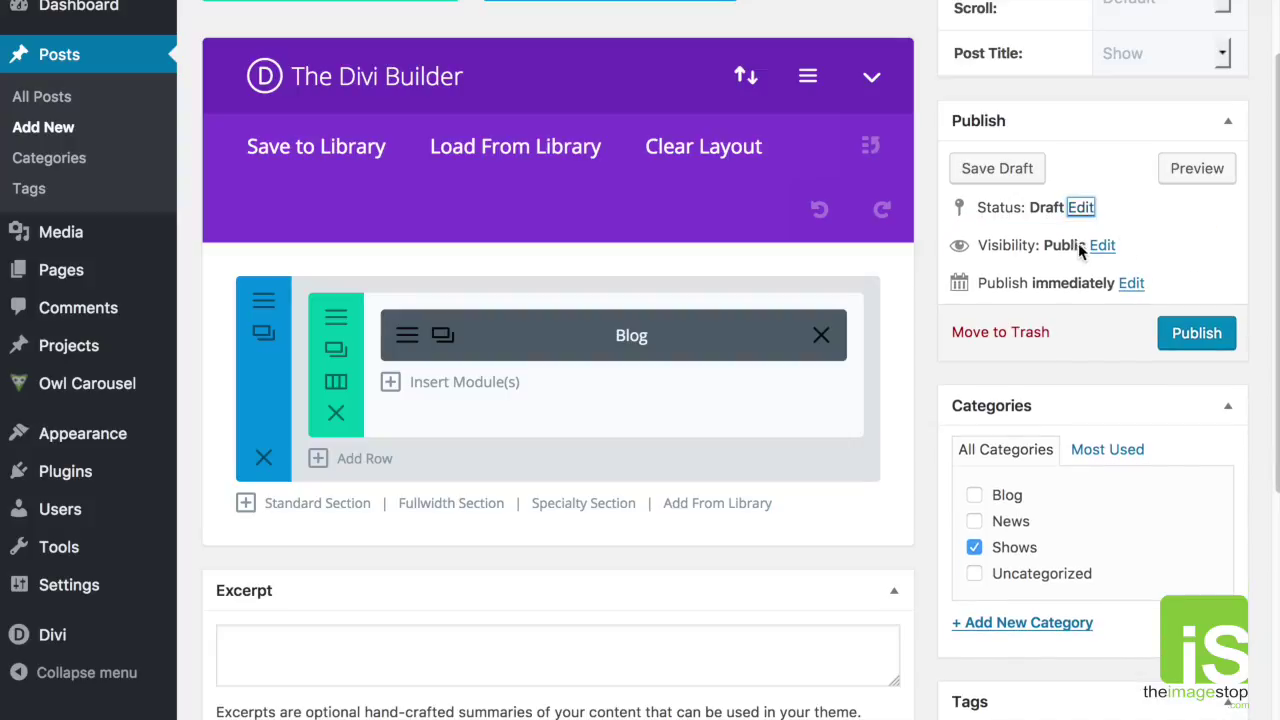
pyautogui.click(1098, 246)
# Step: Keep visibility Public after trying Password protected and Private, then open the publish date settings
pyautogui.scroll(1, 968, 300)
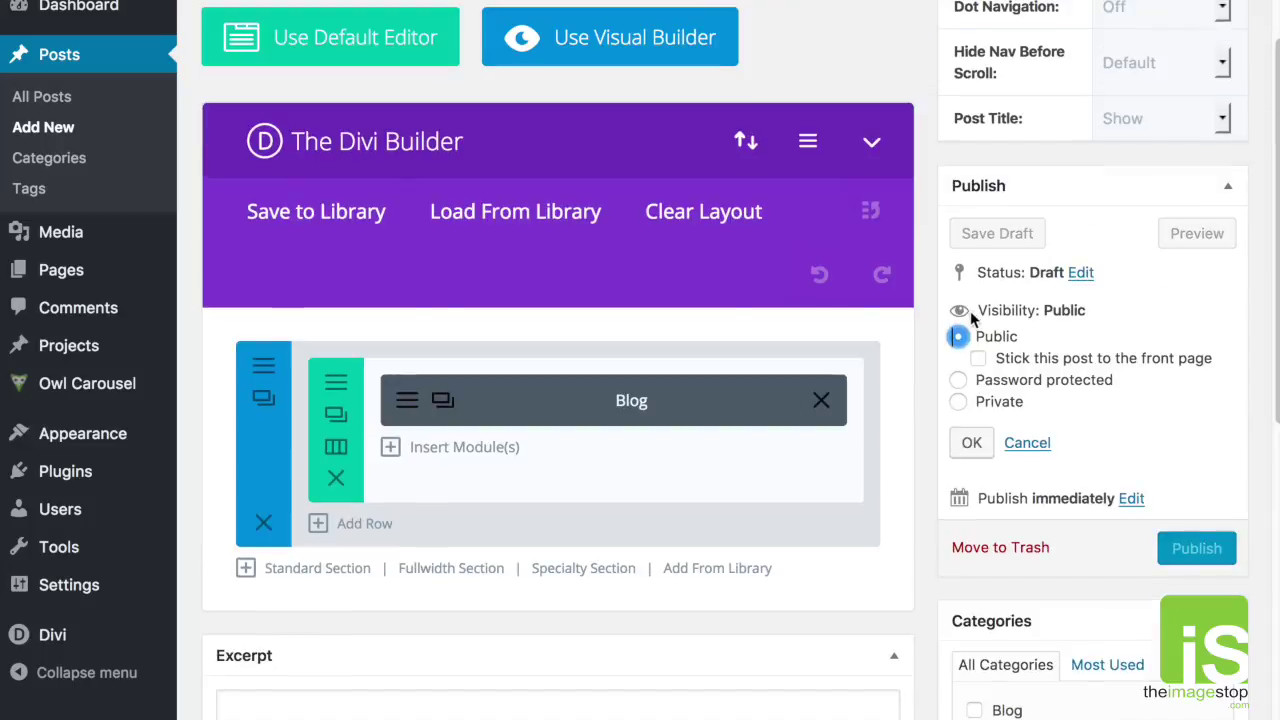
pyautogui.click(957, 380)
pyautogui.click(1042, 403)
pyautogui.write('pass')
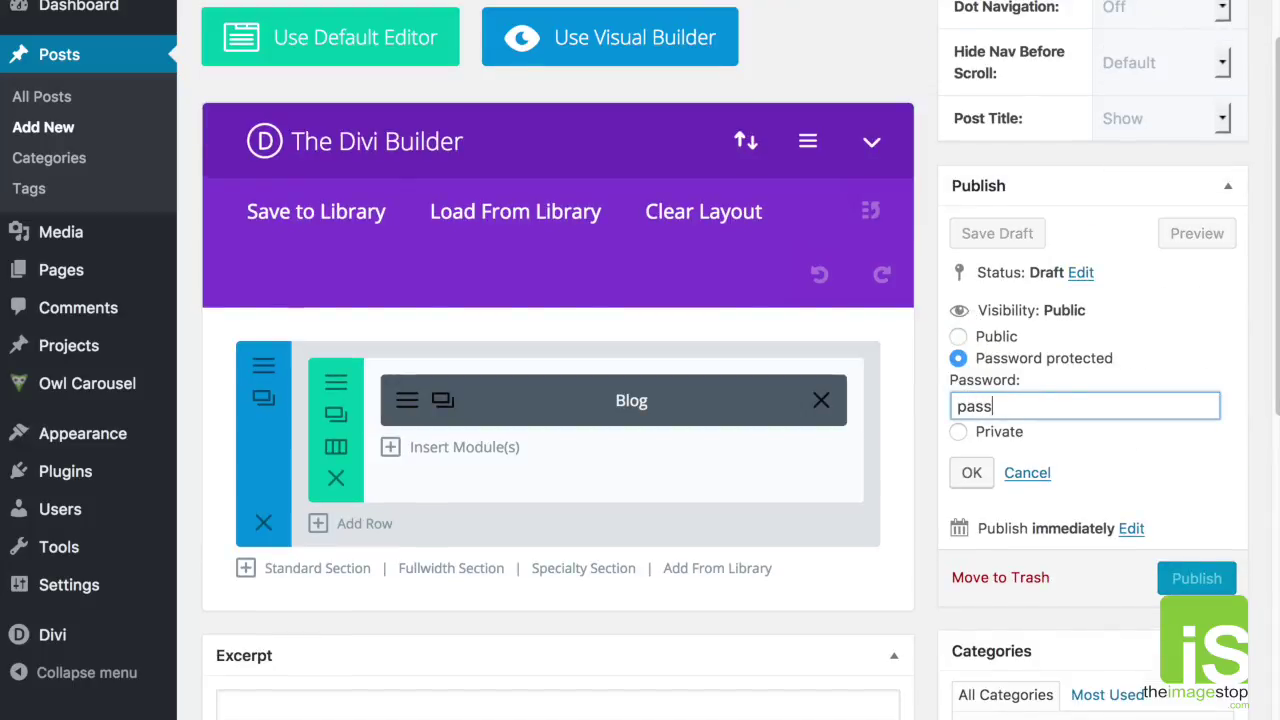
pyautogui.write('word123')
pyautogui.moveTo(1067, 406); pyautogui.dragTo(937, 403)
pyautogui.press('BackSpace')
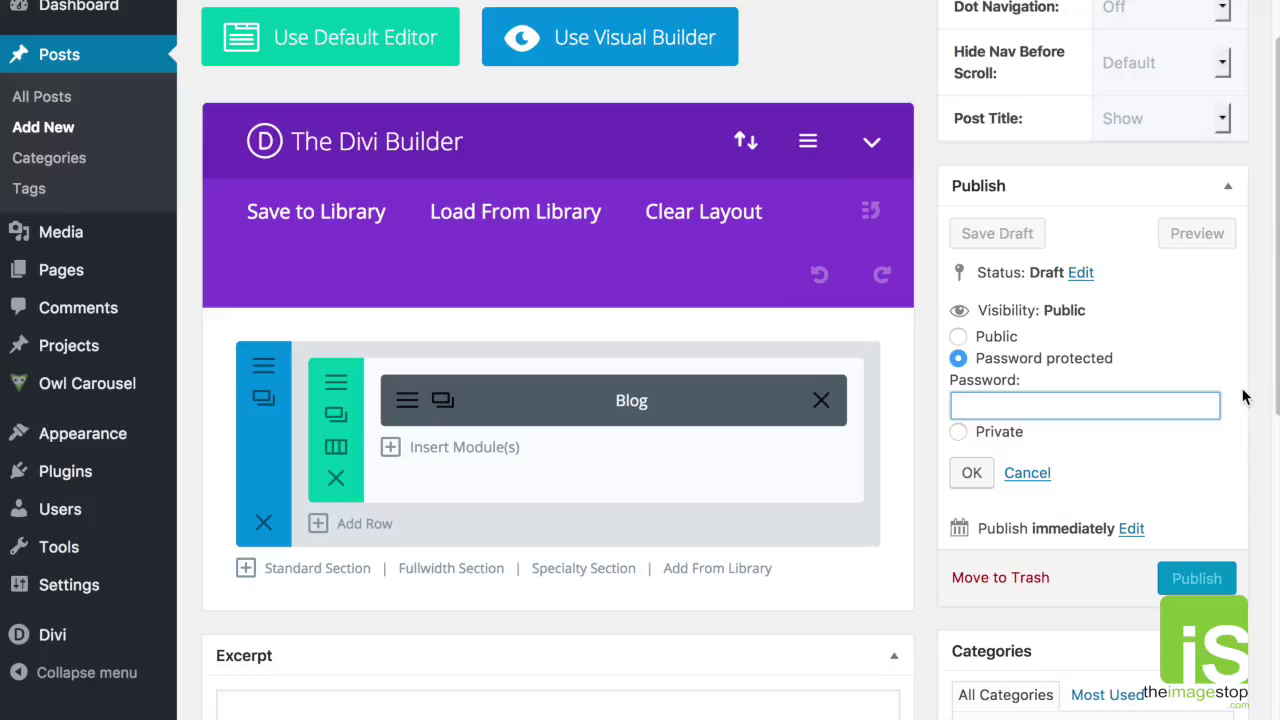
pyautogui.click(958, 432)
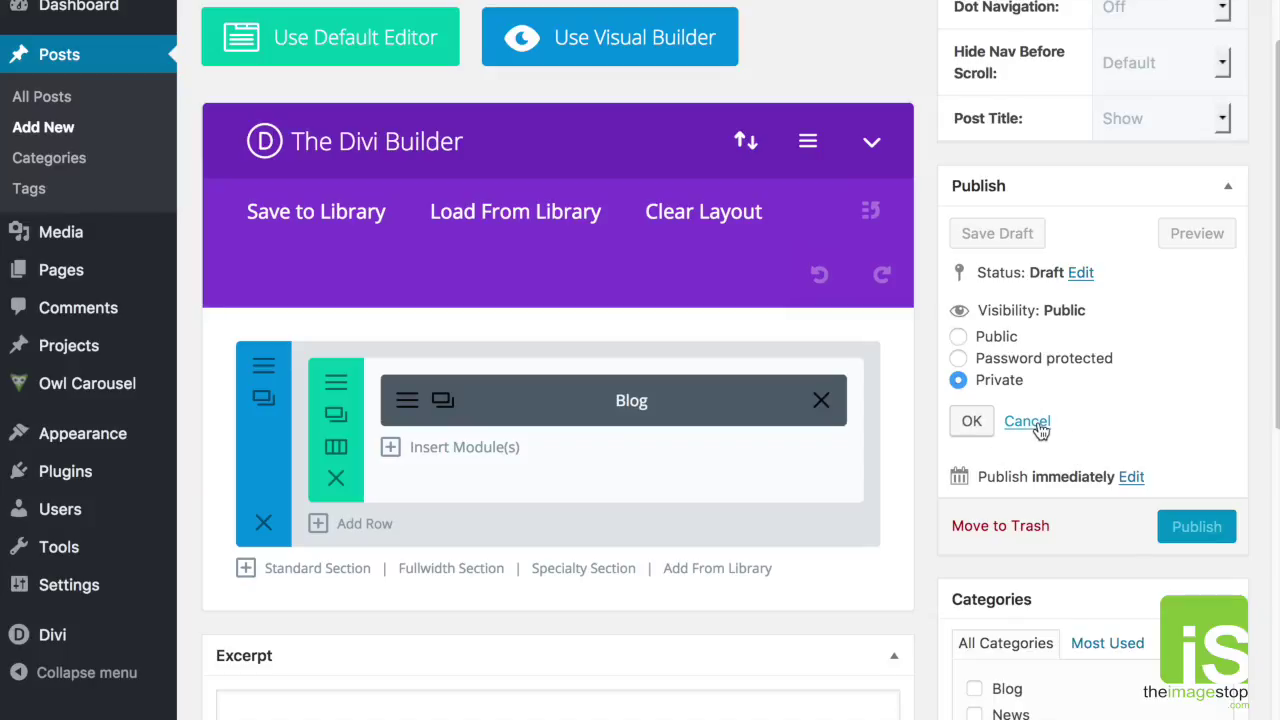
pyautogui.click(1027, 421)
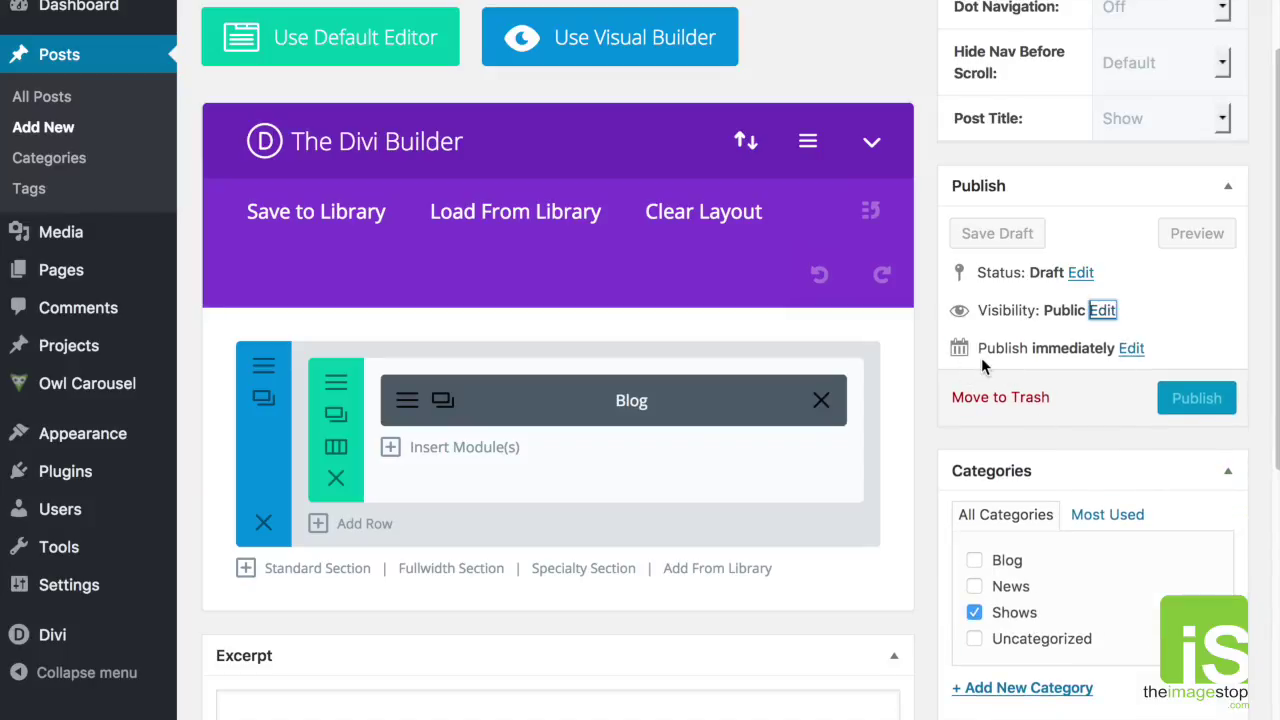
pyautogui.click(1130, 350)
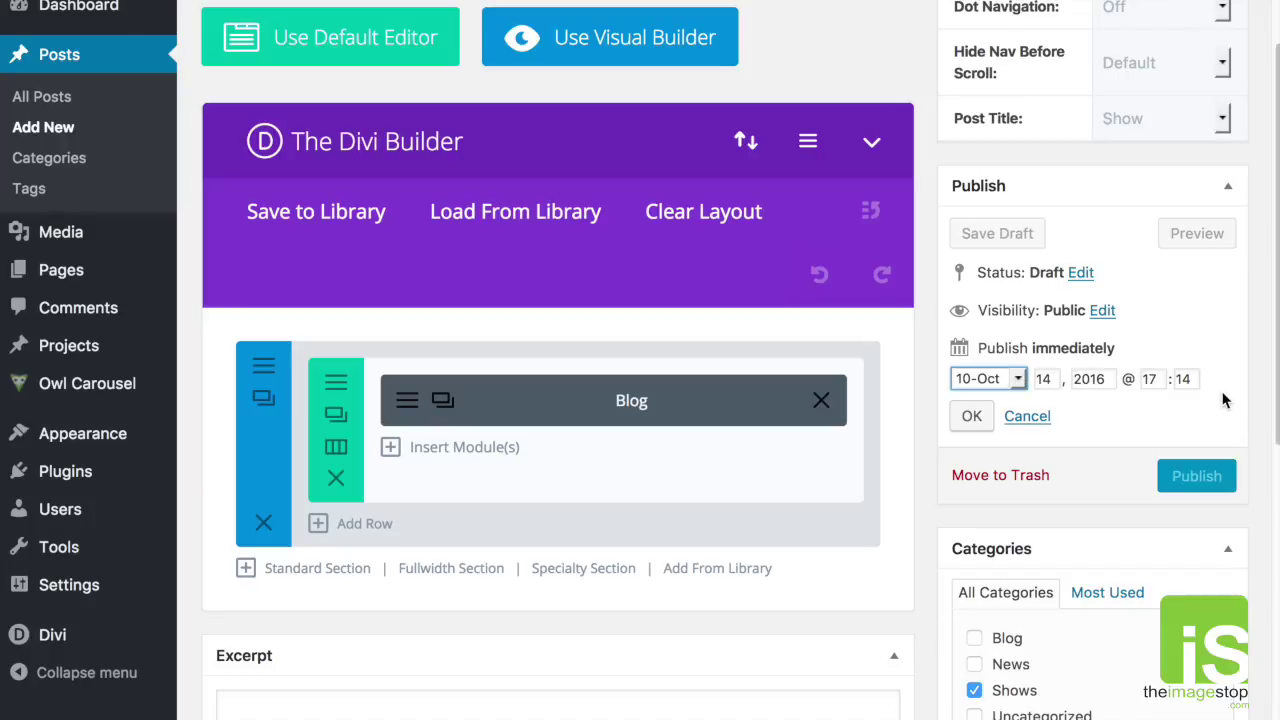
# Step: Change the publish month to 06-Jun, keeping the date at 14, 2016 @ 17:14
pyautogui.click(1020, 380)
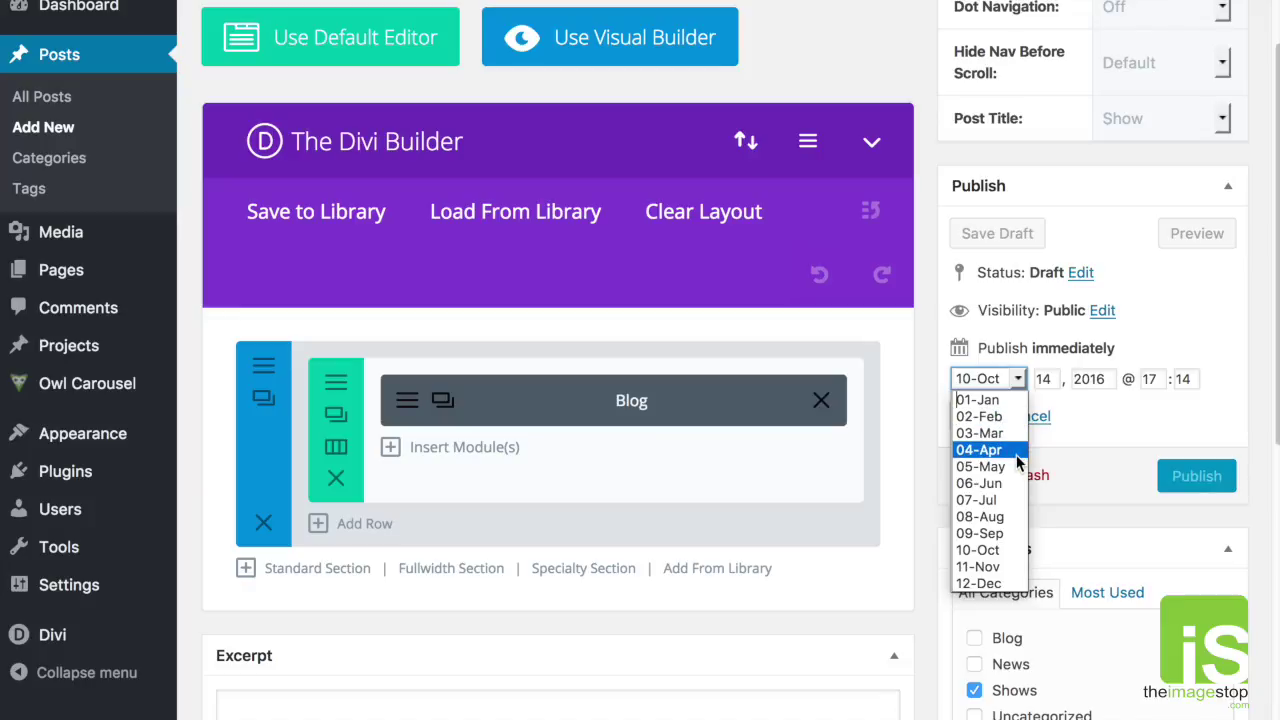
pyautogui.click(1005, 517)
pyautogui.doubleClick(1043, 379)
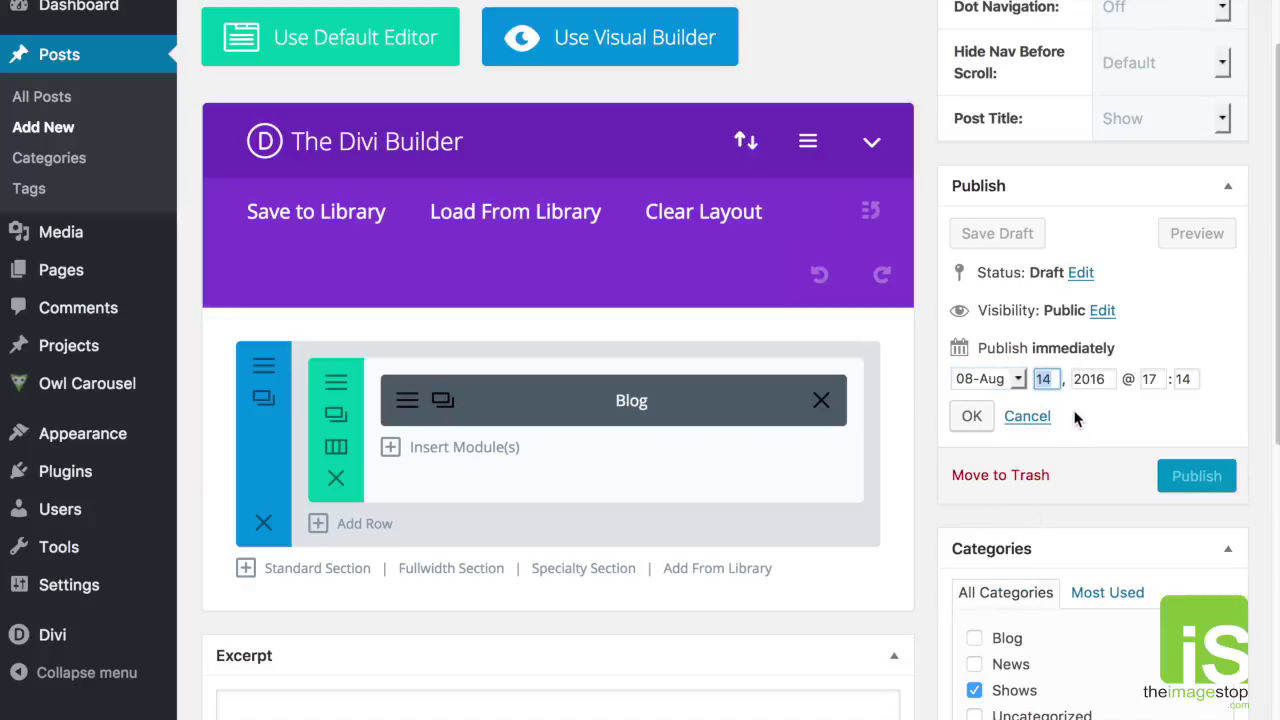
pyautogui.click(1019, 382)
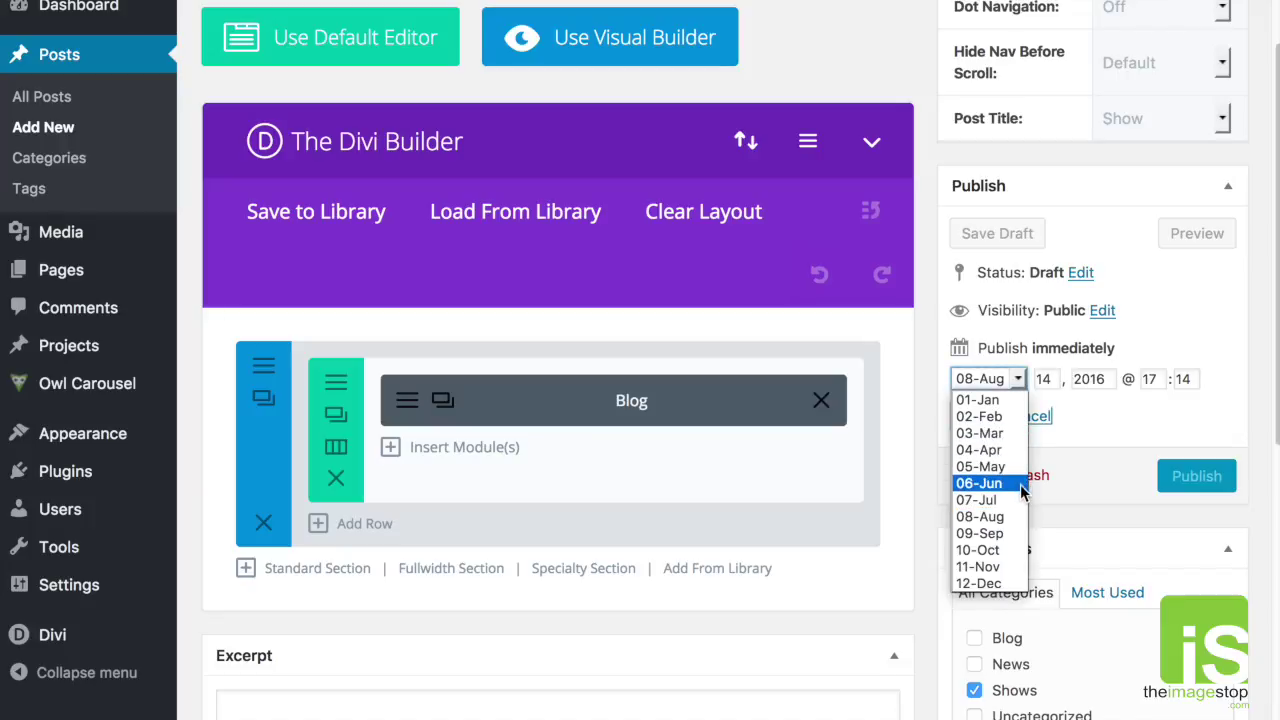
pyautogui.click(1000, 484)
pyautogui.scroll(-1, 1057, 449)
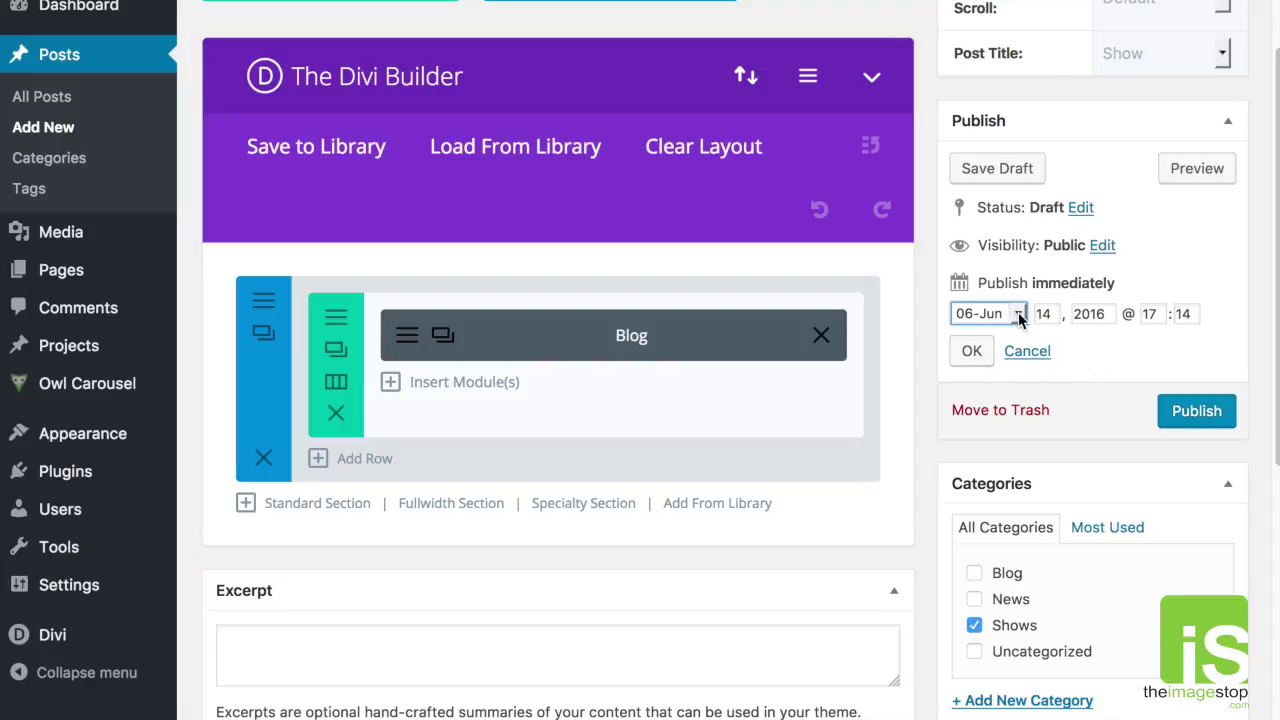
# Step: Publish New Post Title with its backdated Jun 14, 2016 date
pyautogui.click(1186, 412)
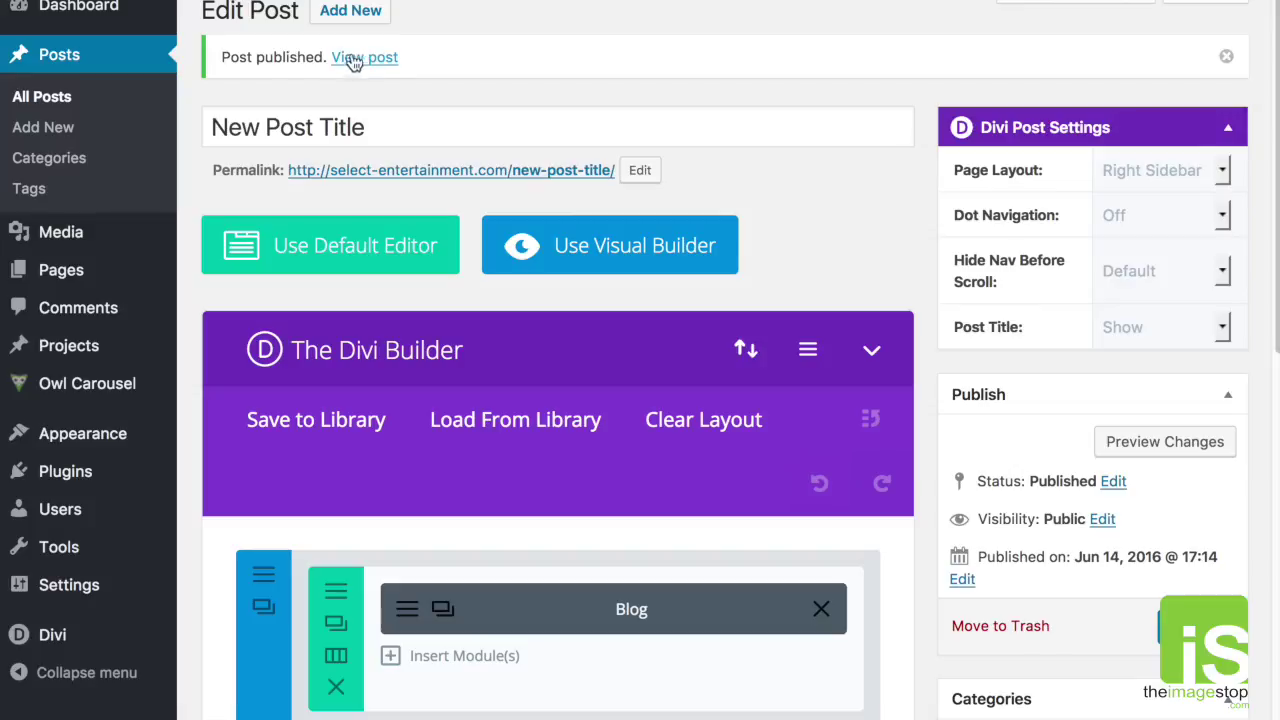
# Step: View the published post and check that Recent Posts lists both Test Post and New Post Title
pyautogui.click(362, 58)
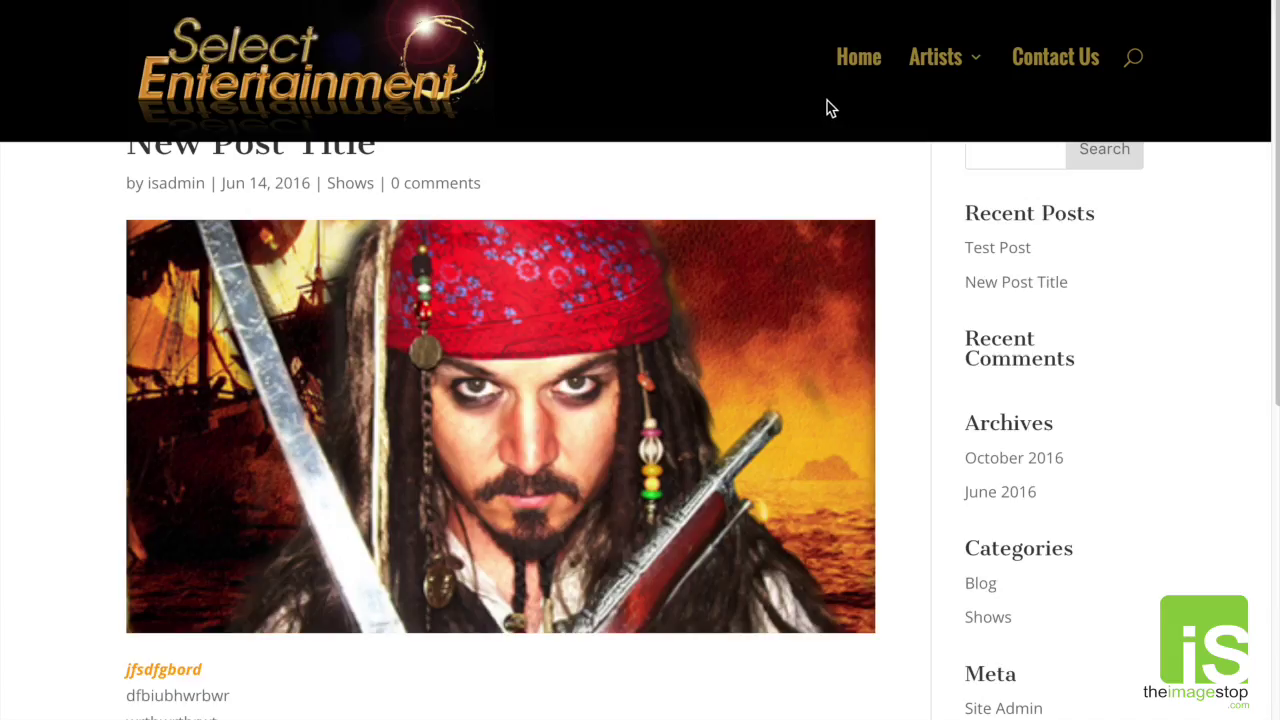
pyautogui.scroll(-1, 882, 235)
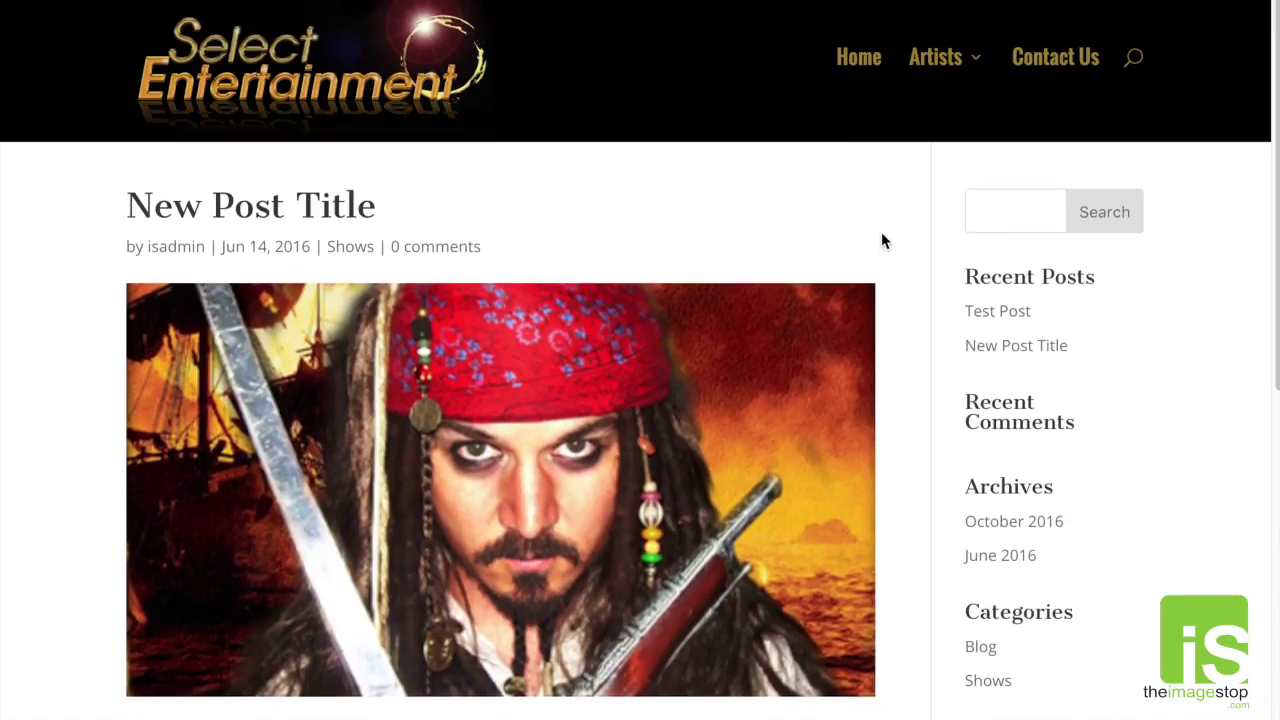
pyautogui.scroll(-1, 894, 244)
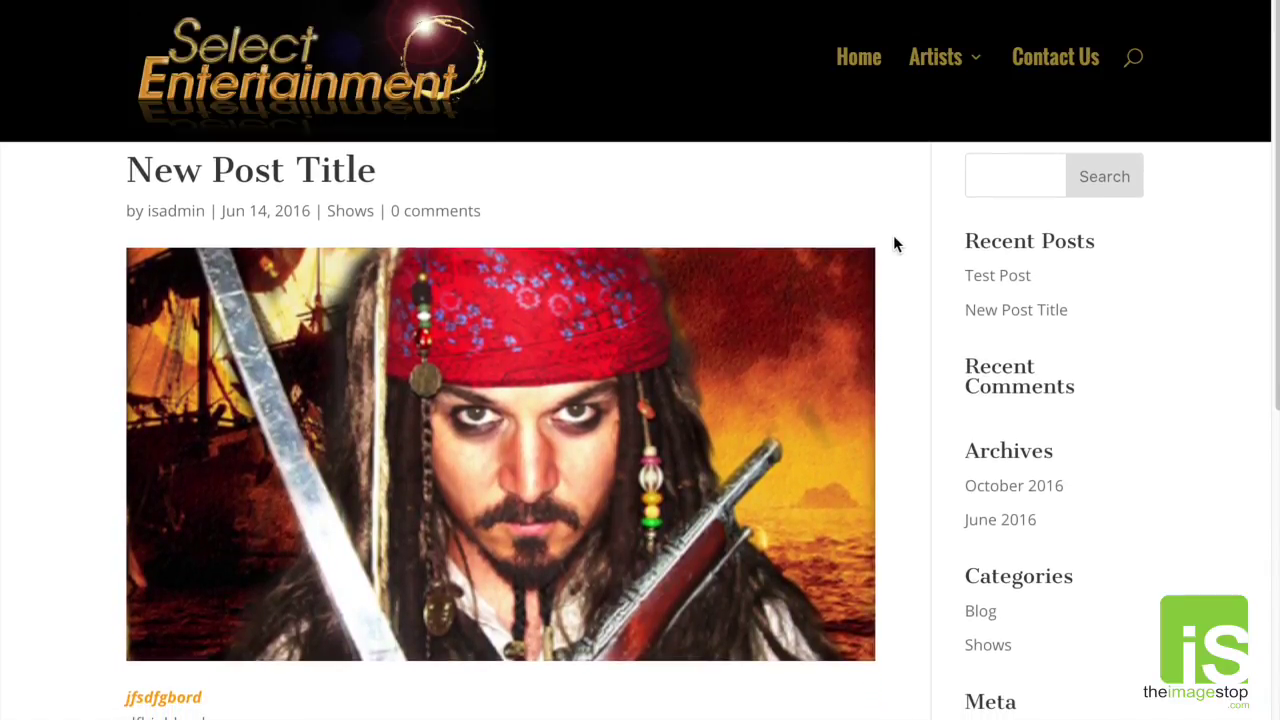
pyautogui.scroll(1, 894, 244)
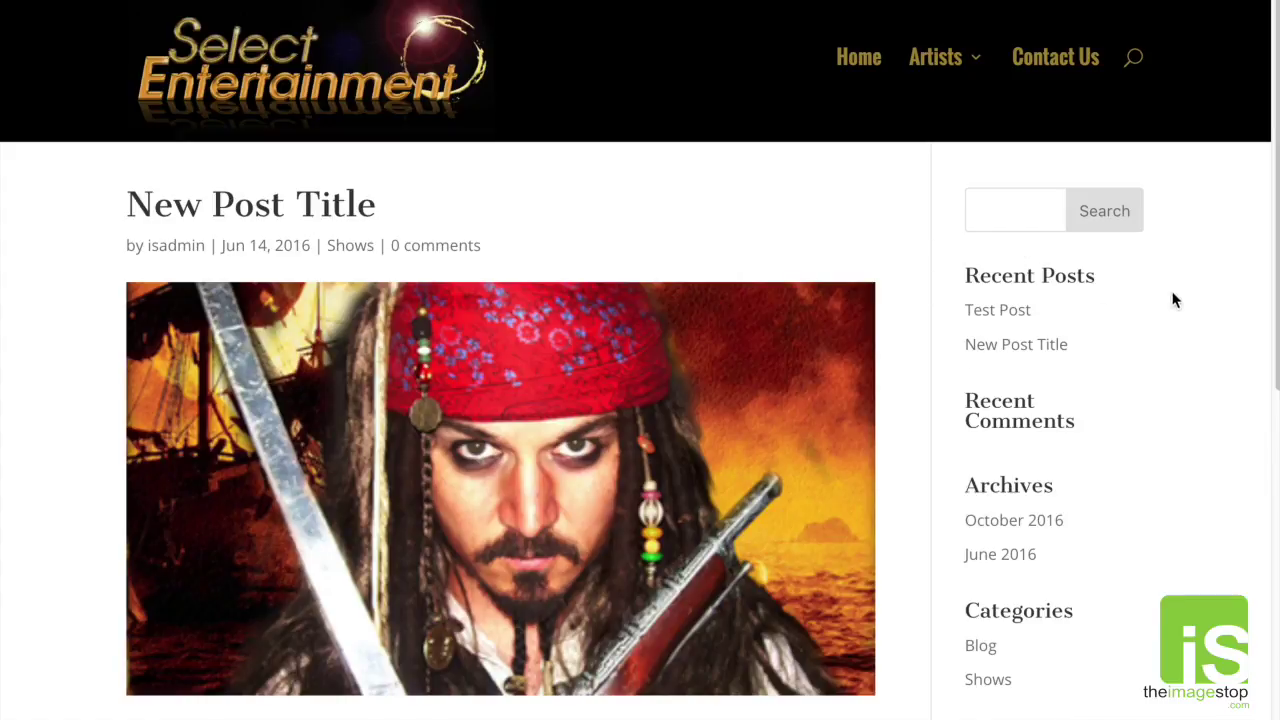
pyautogui.moveTo(1044, 268); pyautogui.dragTo(968, 275)
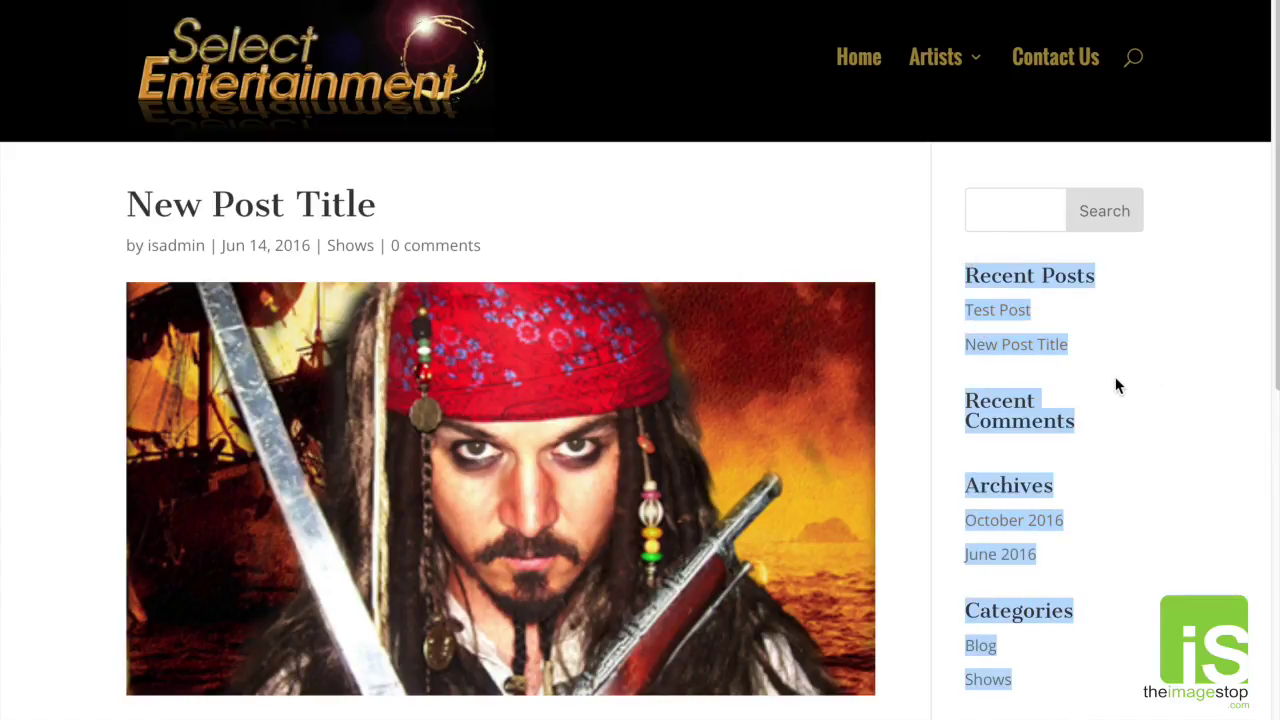
pyautogui.click(1117, 384)
# Step: Scroll down to the post's comment section, then back up to the top of the post
pyautogui.scroll(-4, 1117, 384)
pyautogui.scroll(-3, 1117, 385)
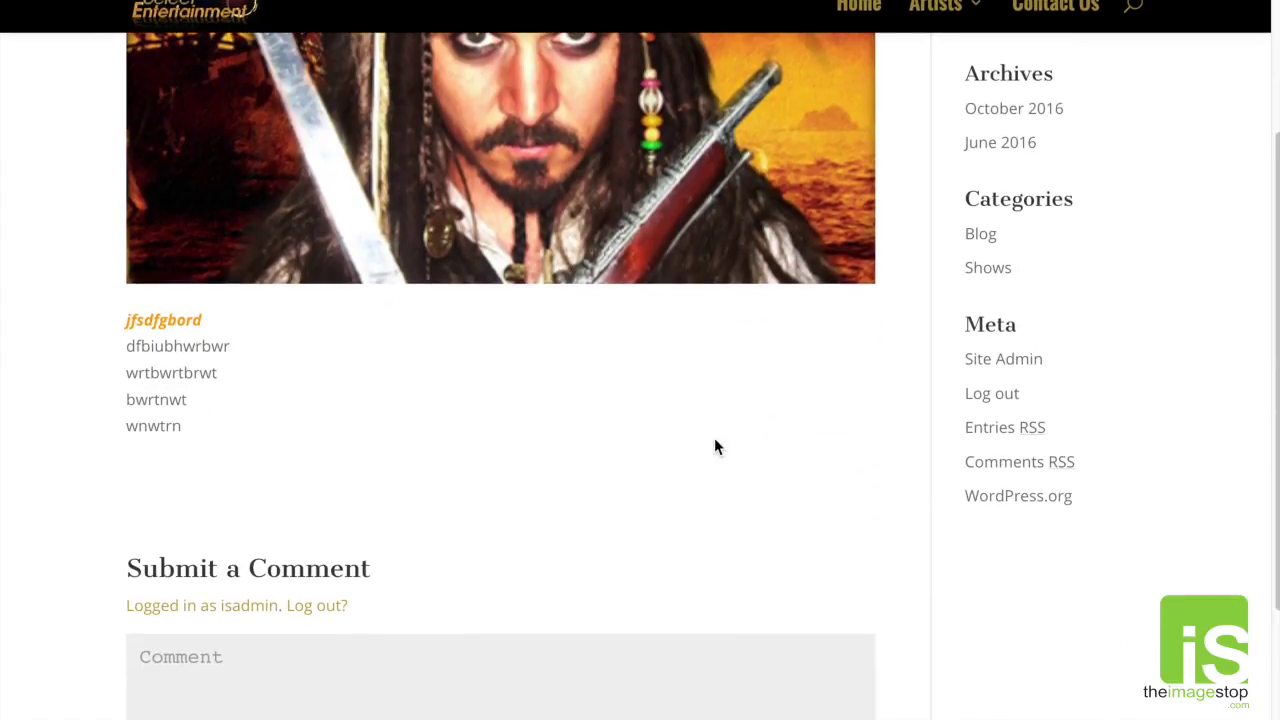
pyautogui.scroll(-1, 714, 440)
pyautogui.moveTo(130, 512); pyautogui.dragTo(159, 498)
pyautogui.click(459, 524)
pyautogui.click(295, 480)
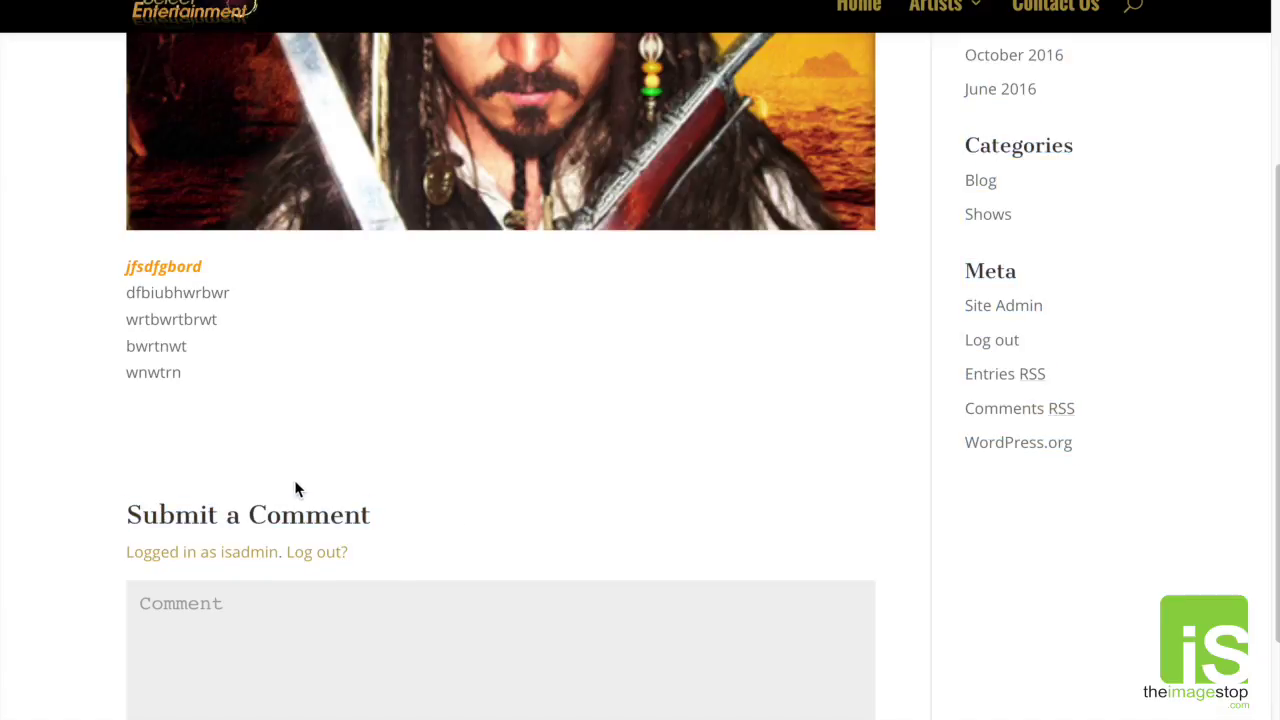
pyautogui.scroll(-1, 382, 492)
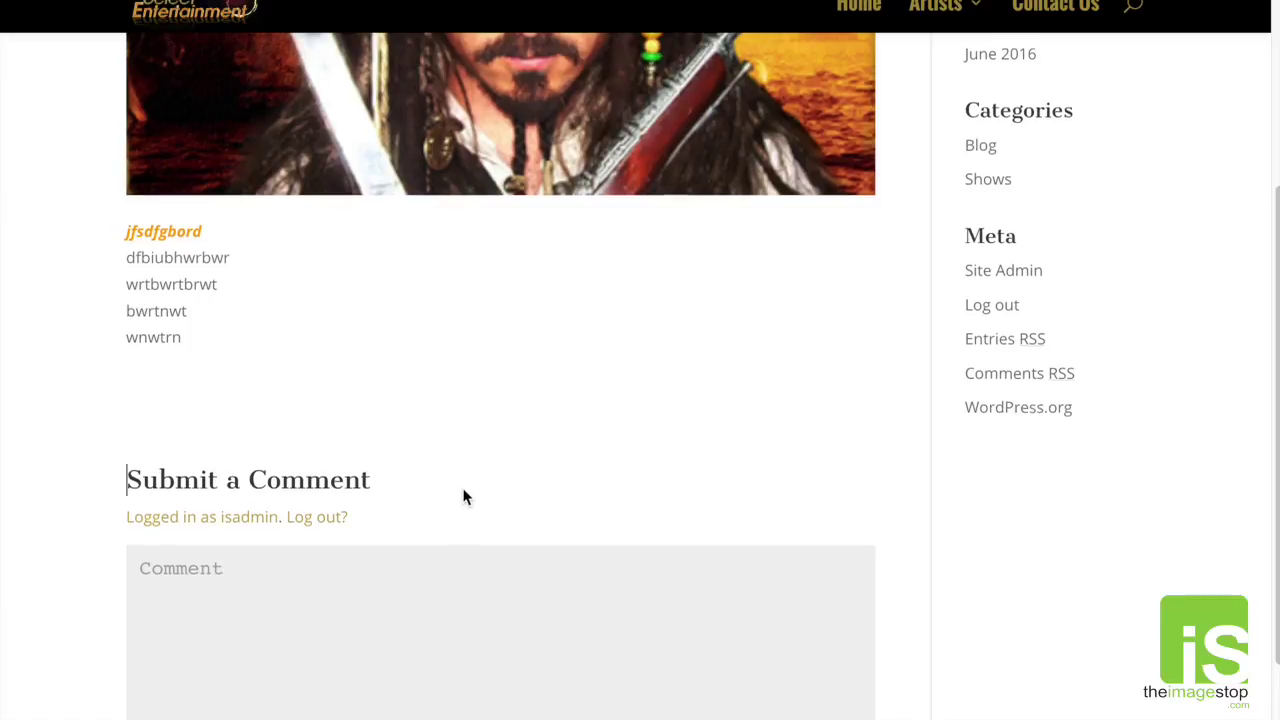
pyautogui.scroll(1, 463, 497)
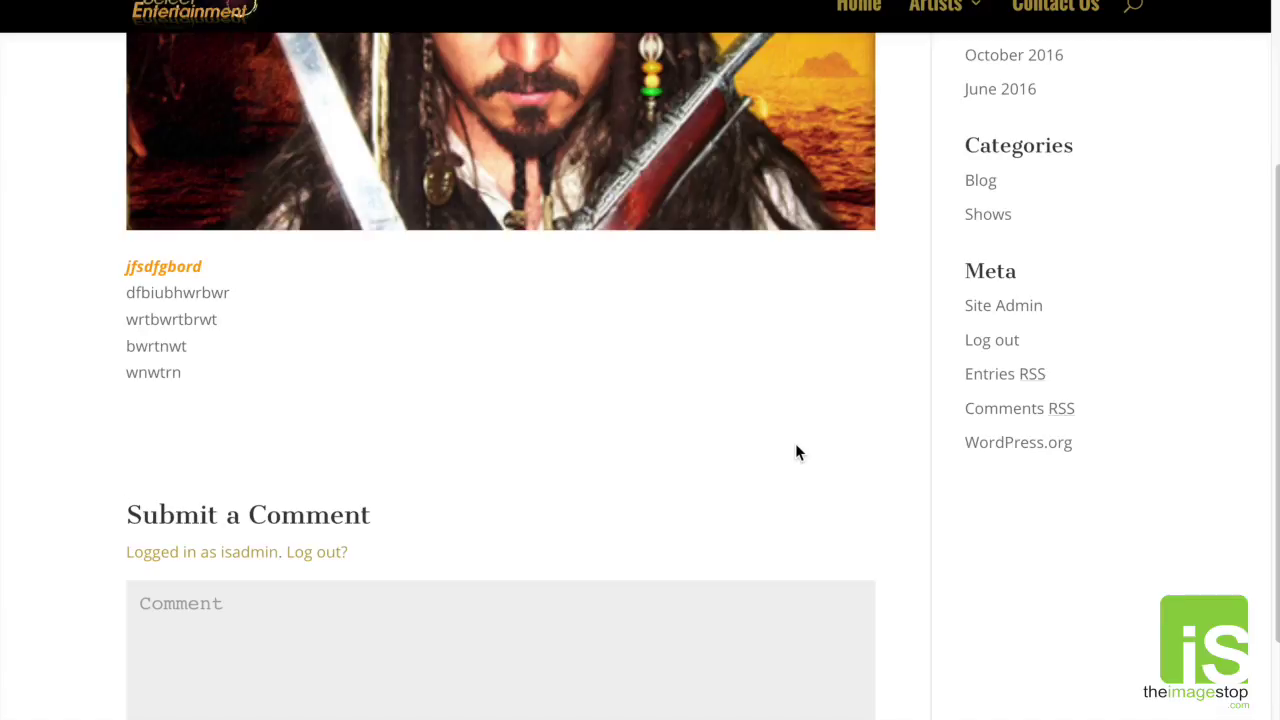
pyautogui.scroll(2, 800, 453)
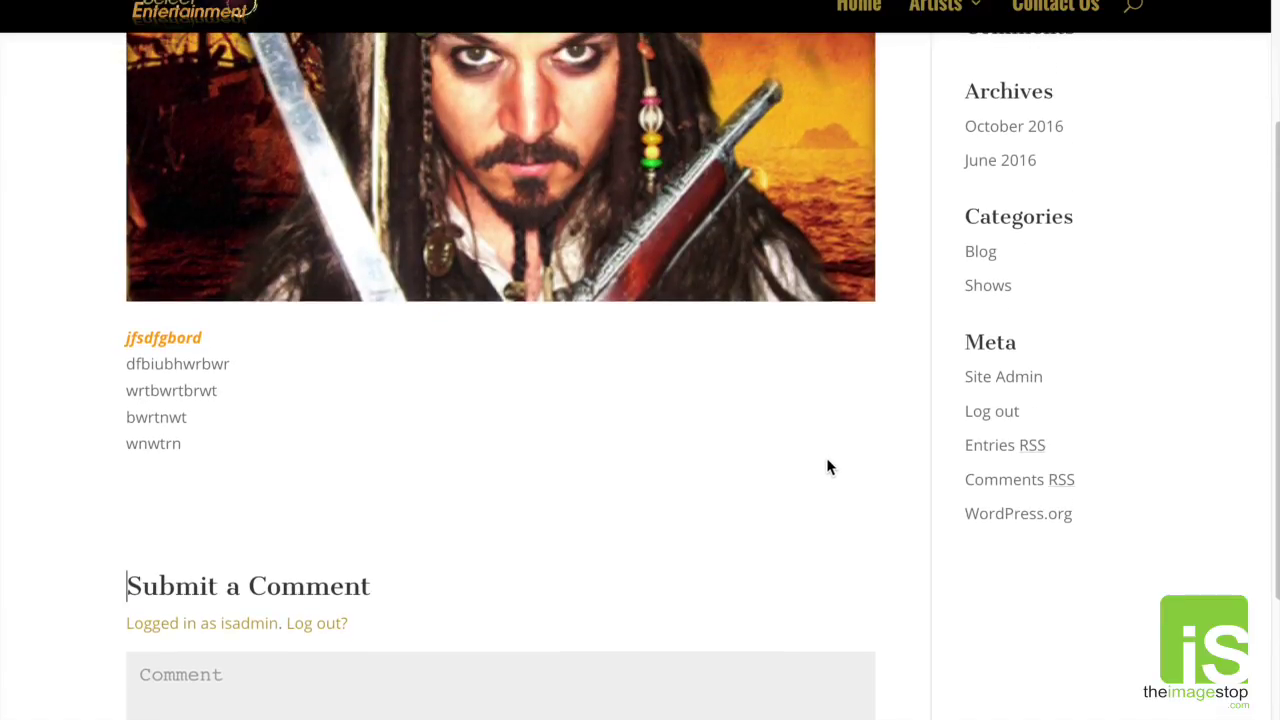
pyautogui.scroll(1, 838, 473)
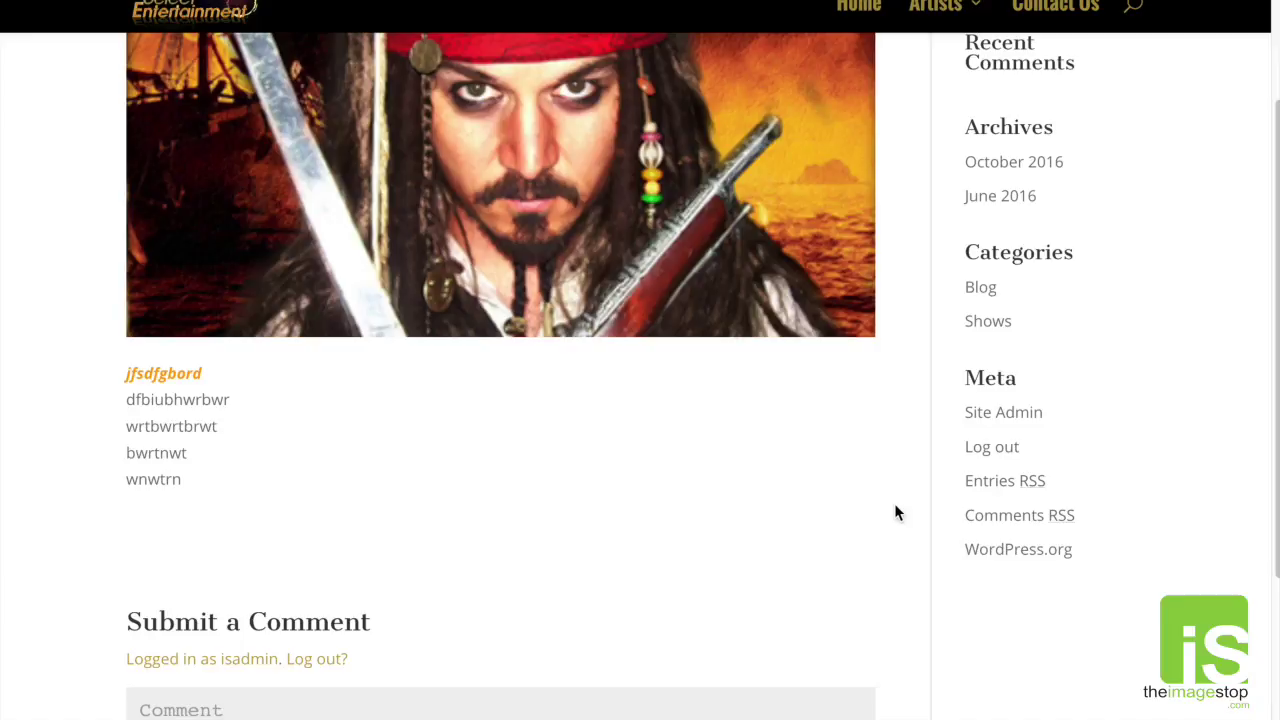
pyautogui.scroll(10, 803, 503)
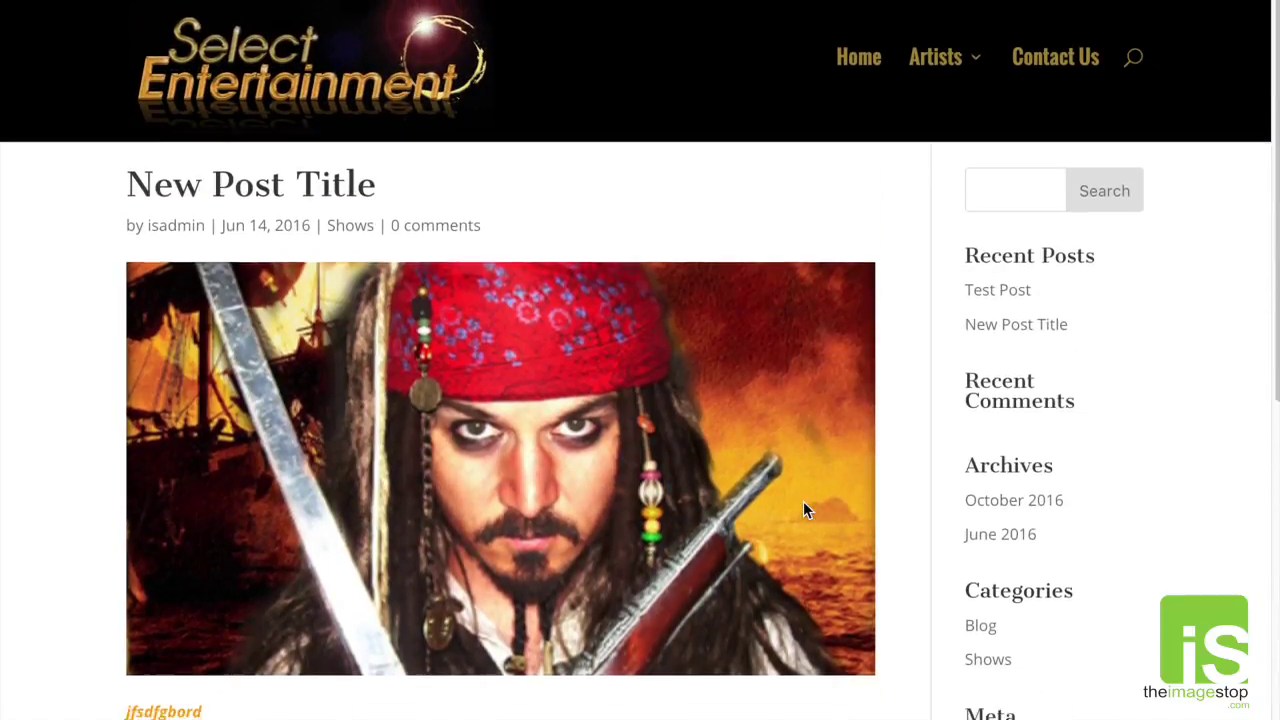
pyautogui.scroll(-4, 803, 503)
pyautogui.scroll(2, 806, 510)
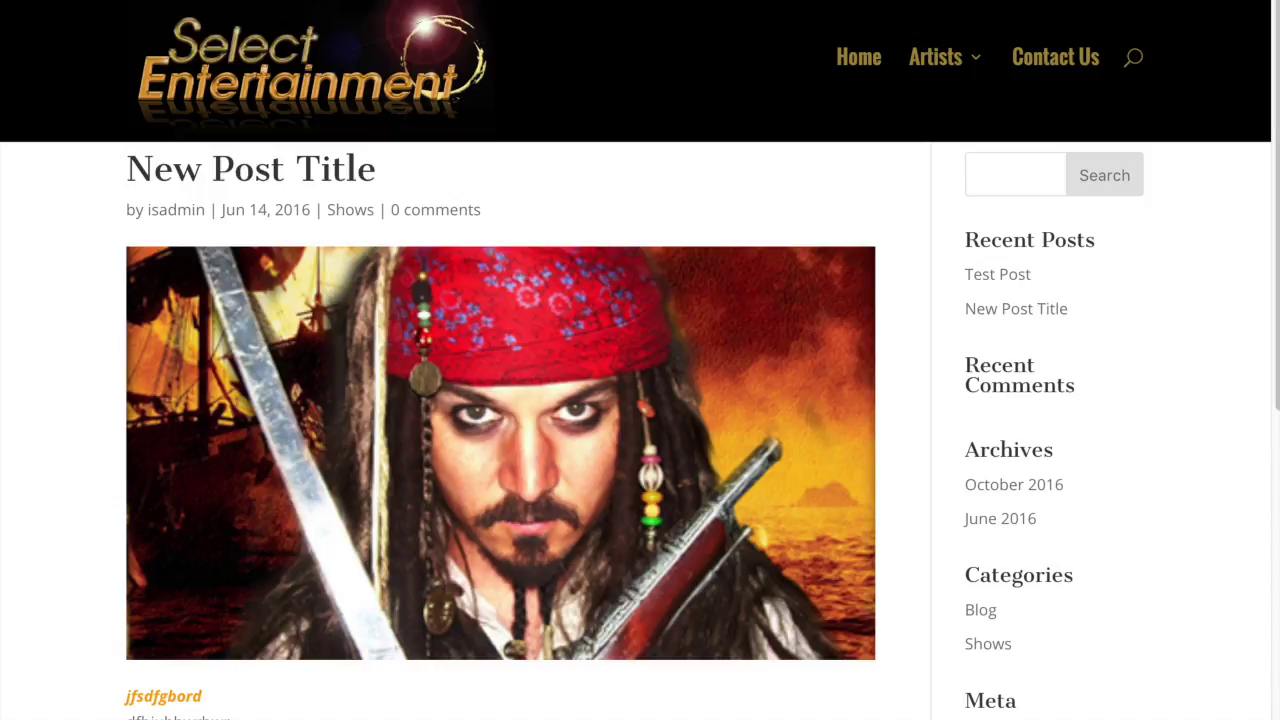
pyautogui.moveTo(100, 3)
pyautogui.moveTo(170, 2)
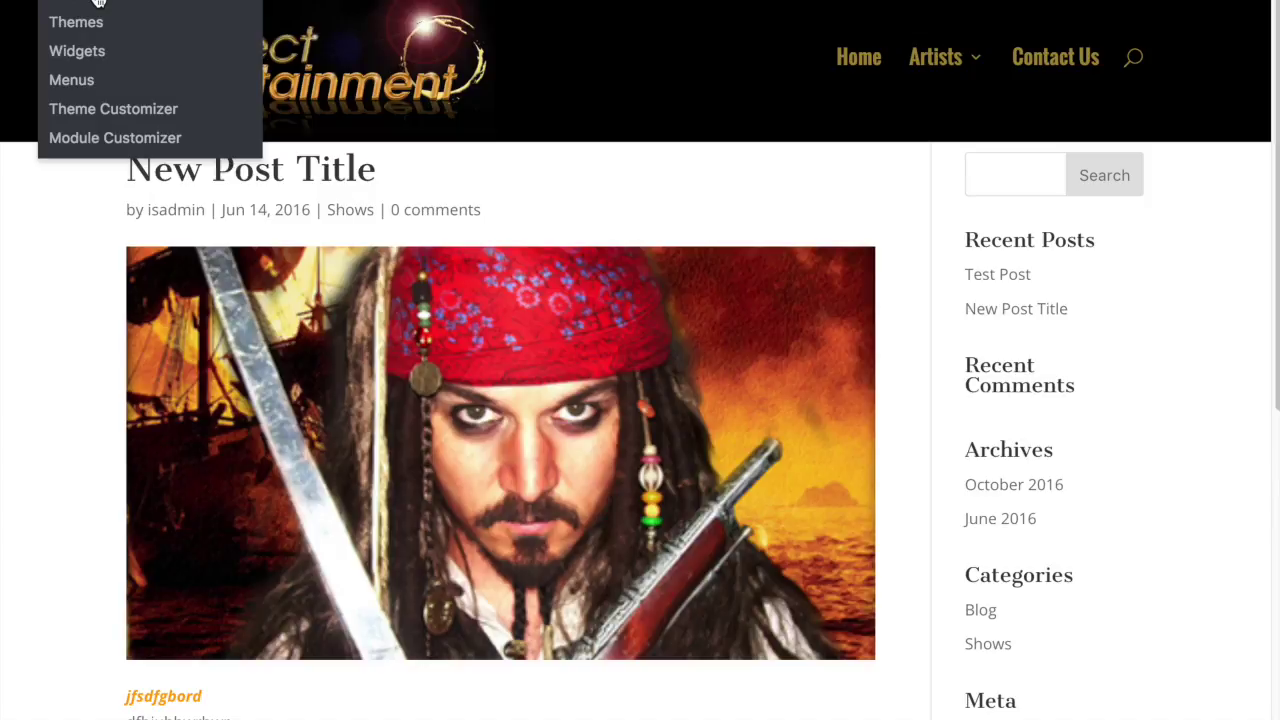
# Step: Go from the admin Dashboard to All Pages and scroll down to the SE Blog page
pyautogui.click(98, 3)
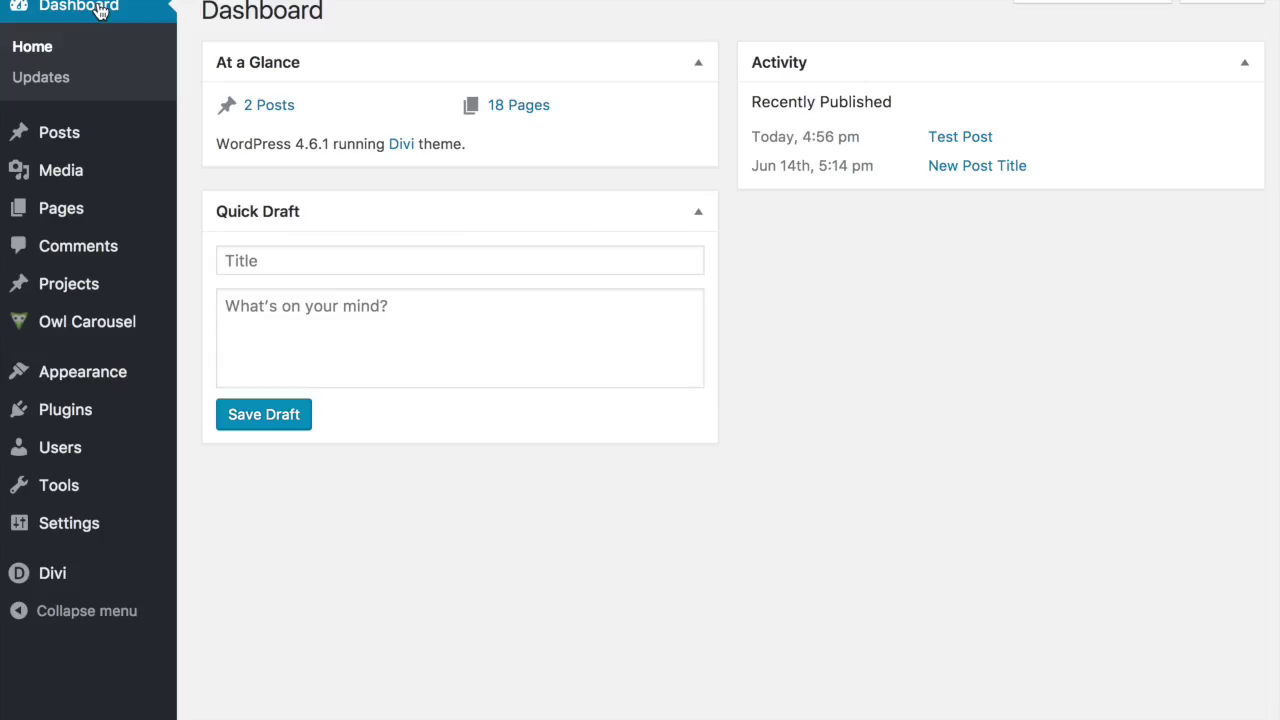
pyautogui.click(77, 212)
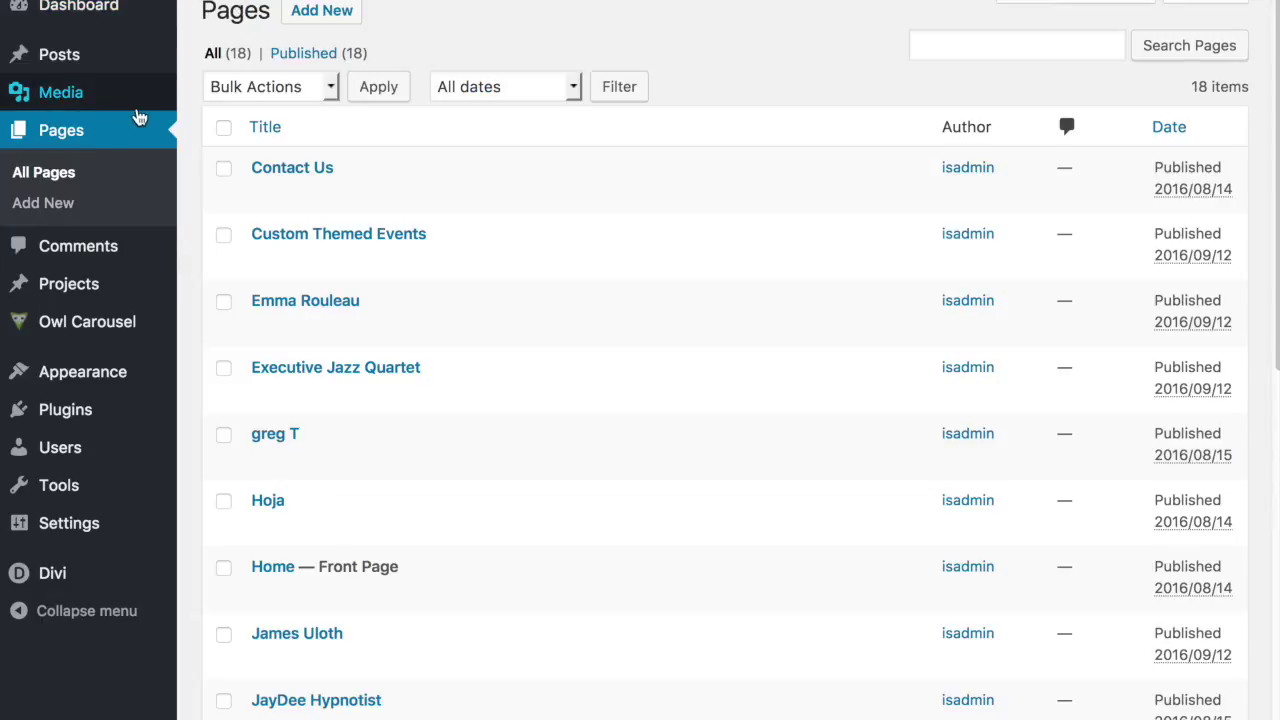
pyautogui.moveTo(594, 273)
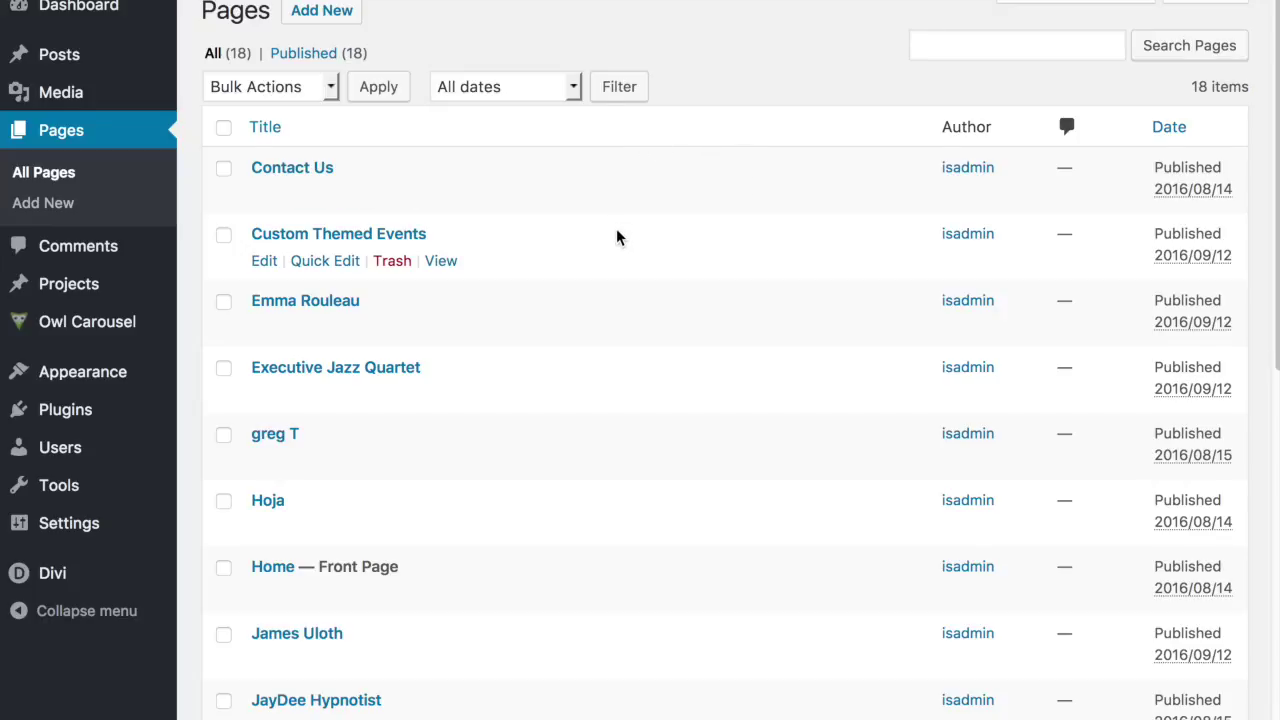
pyautogui.scroll(-5, 543, 263)
pyautogui.scroll(-6, 430, 332)
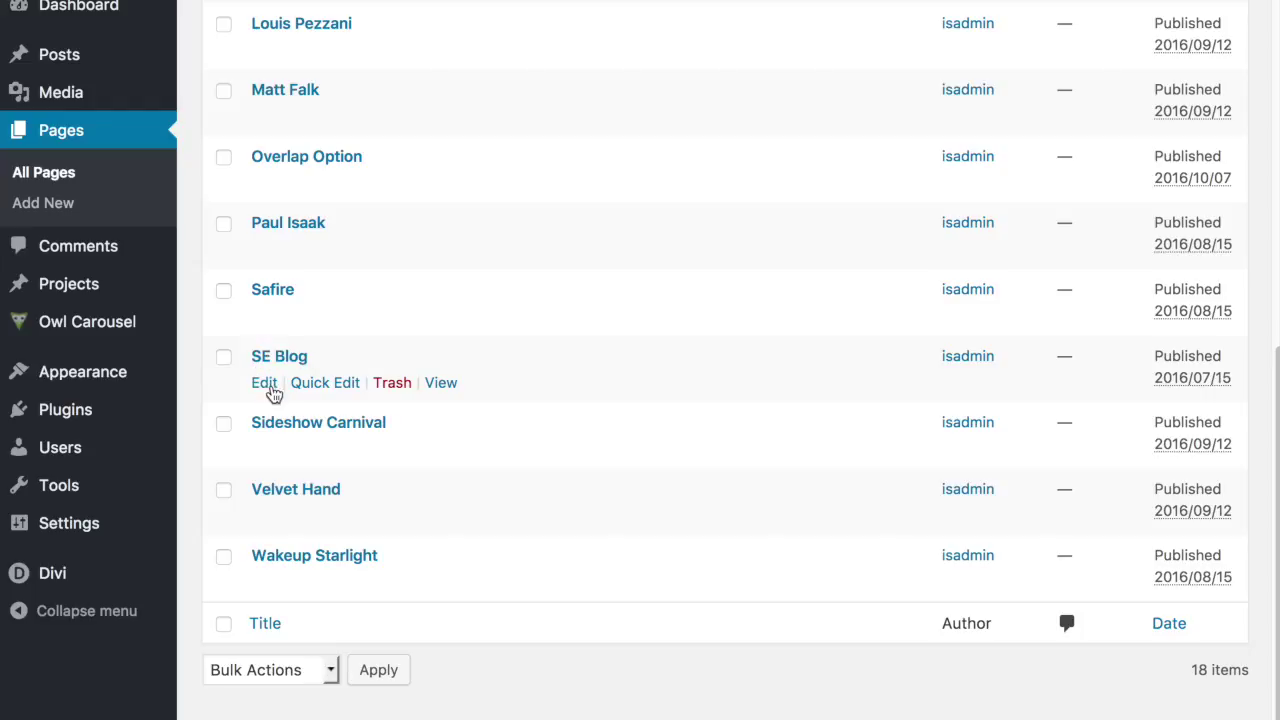
pyautogui.click(446, 388)
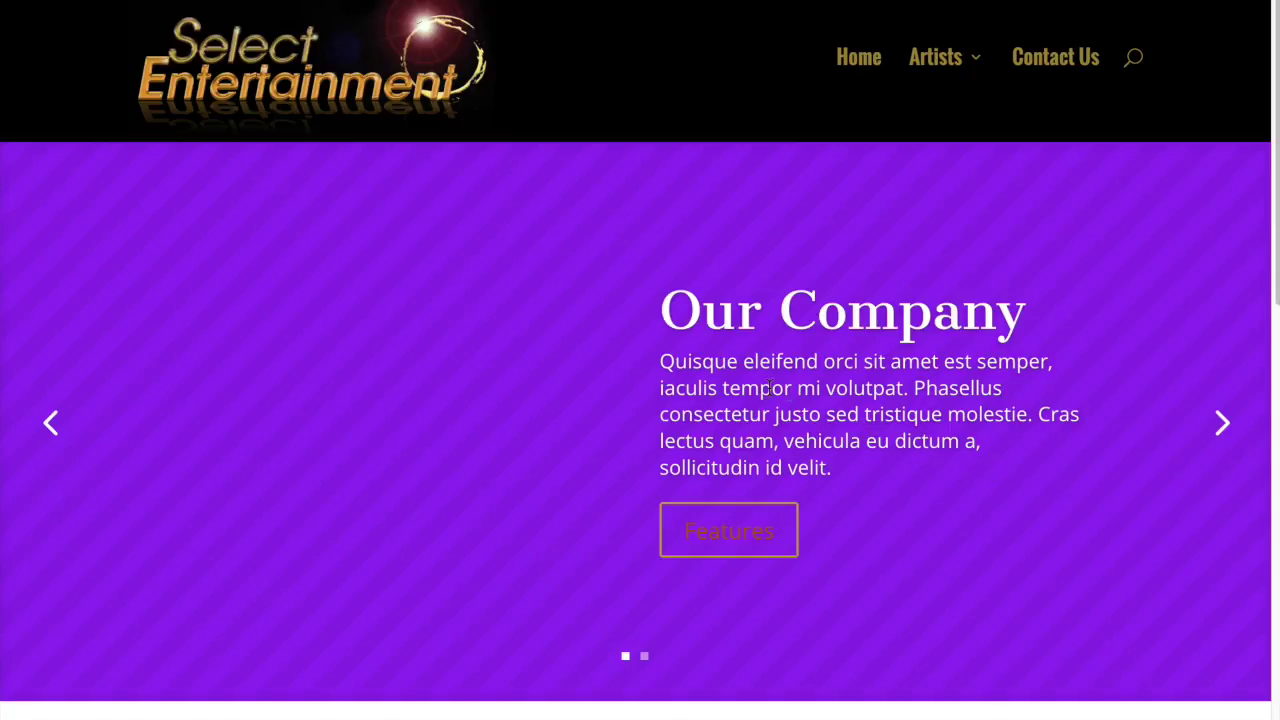
pyautogui.scroll(-3, 801, 390)
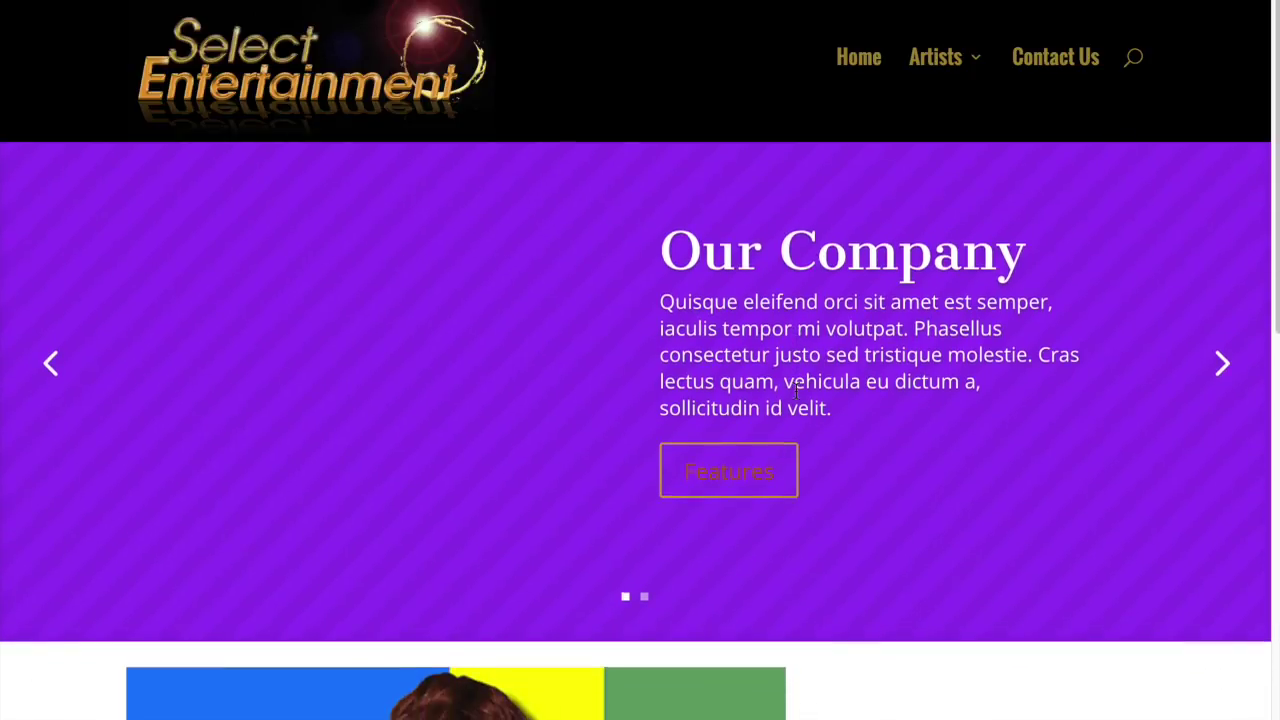
pyautogui.scroll(-3, 797, 399)
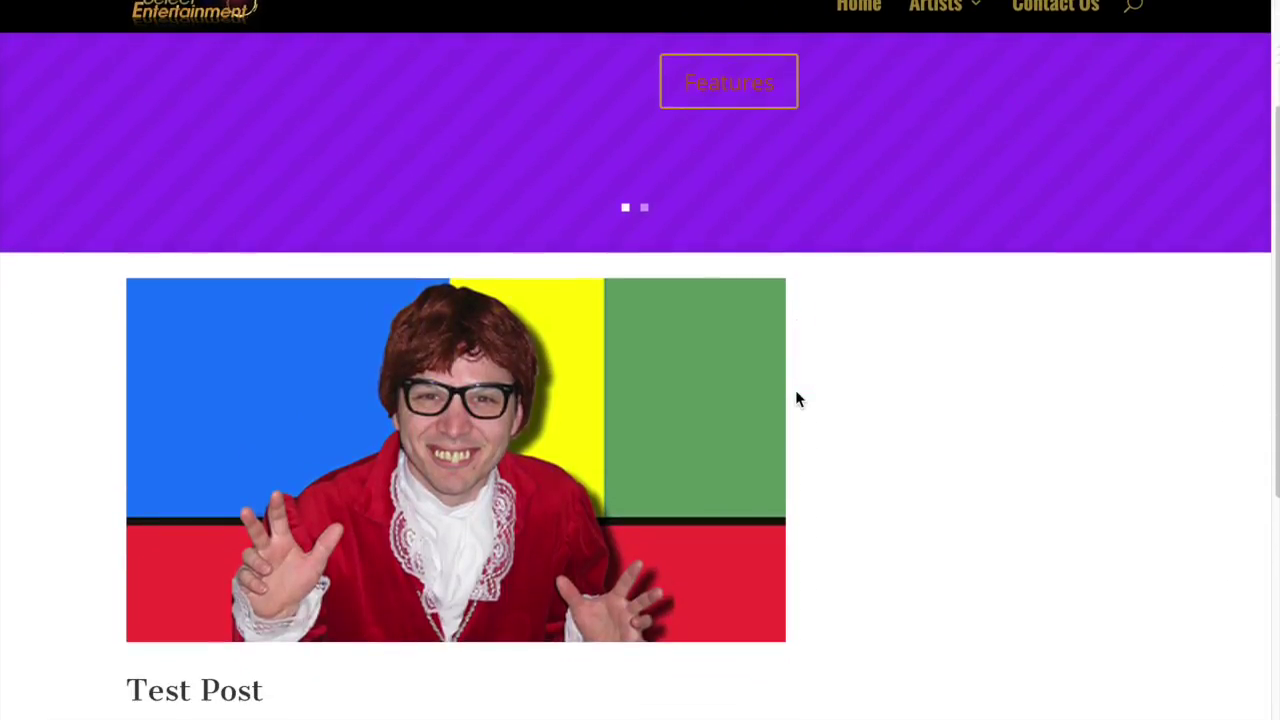
pyautogui.scroll(-2, 797, 399)
pyautogui.scroll(-3, 797, 399)
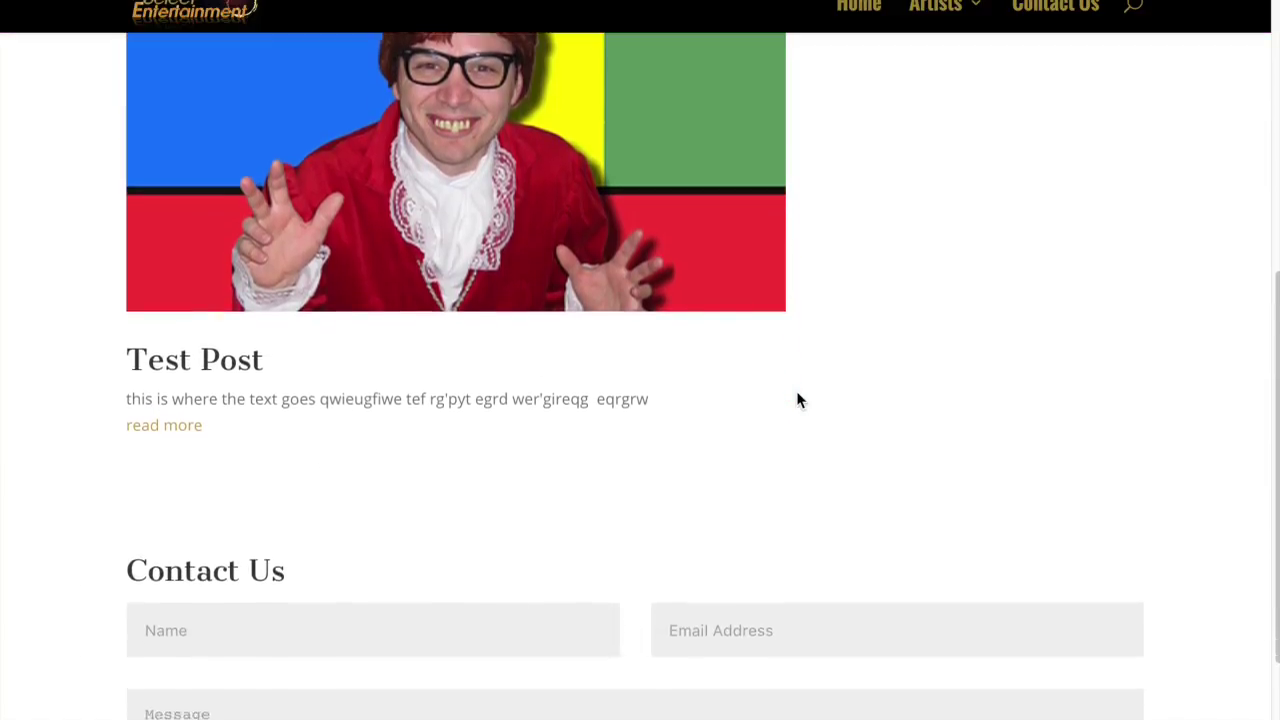
pyautogui.scroll(3, 797, 395)
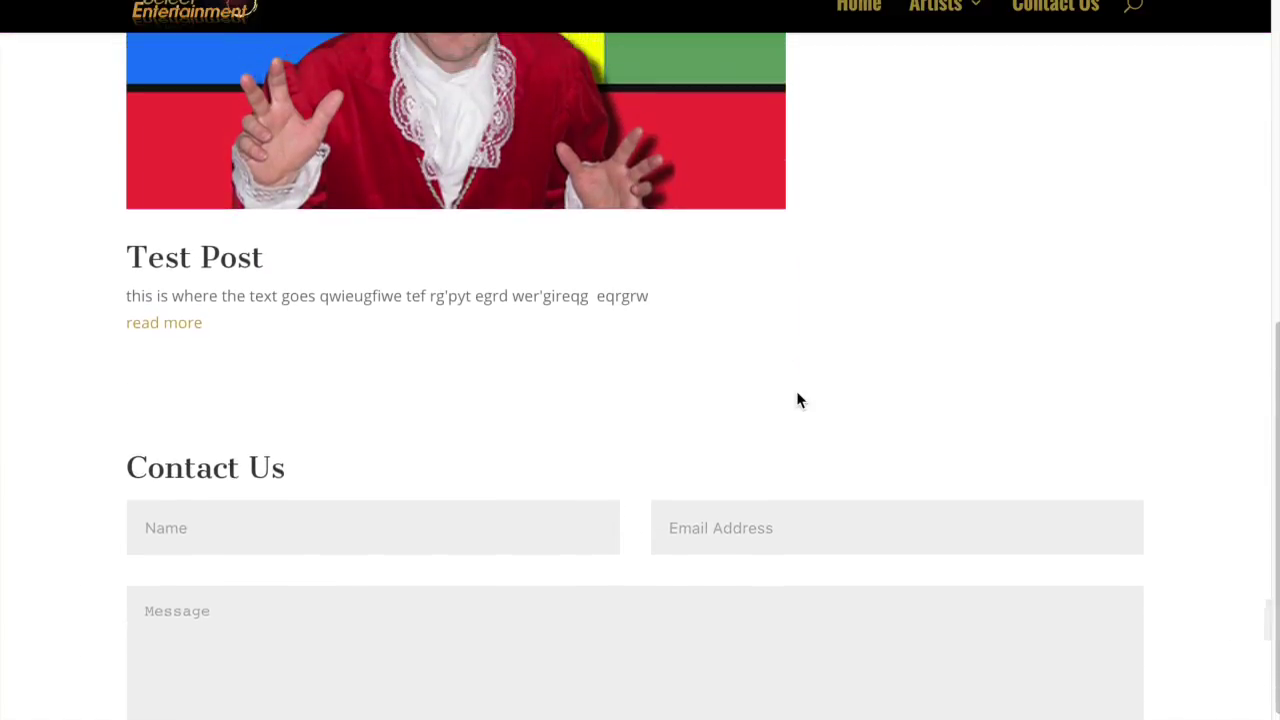
pyautogui.scroll(2, 797, 400)
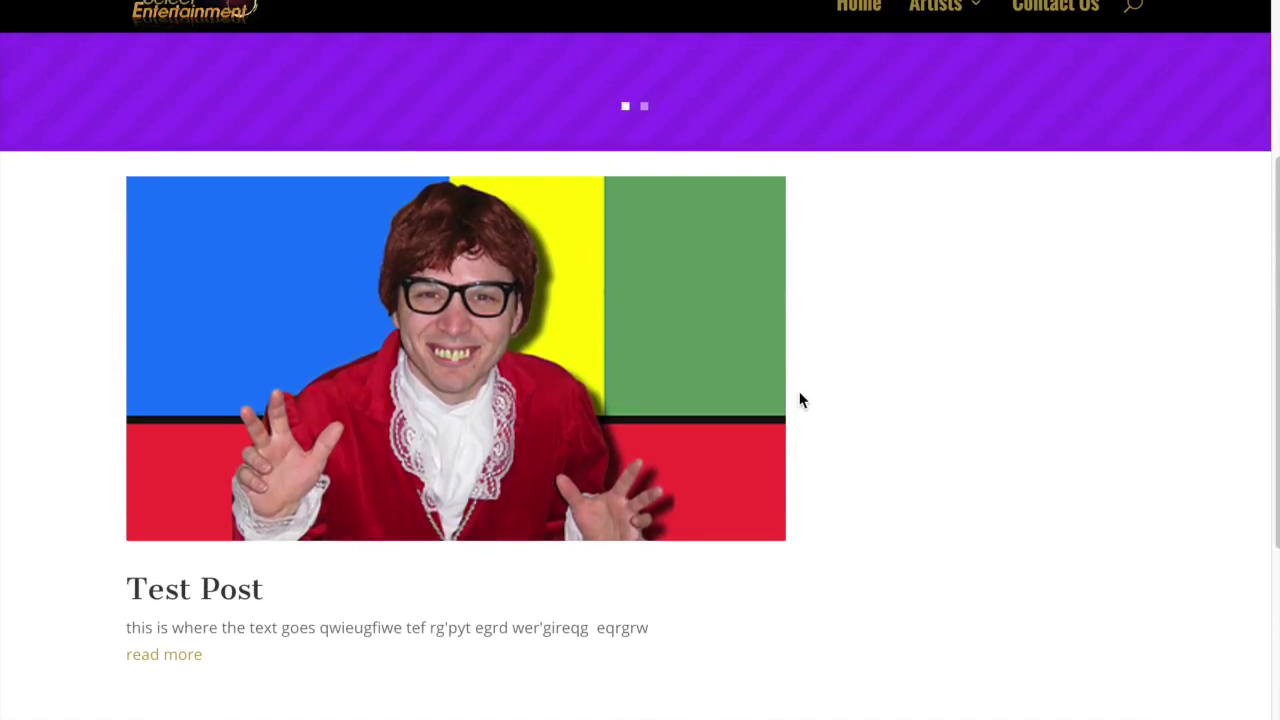
pyautogui.moveTo(118, 4)
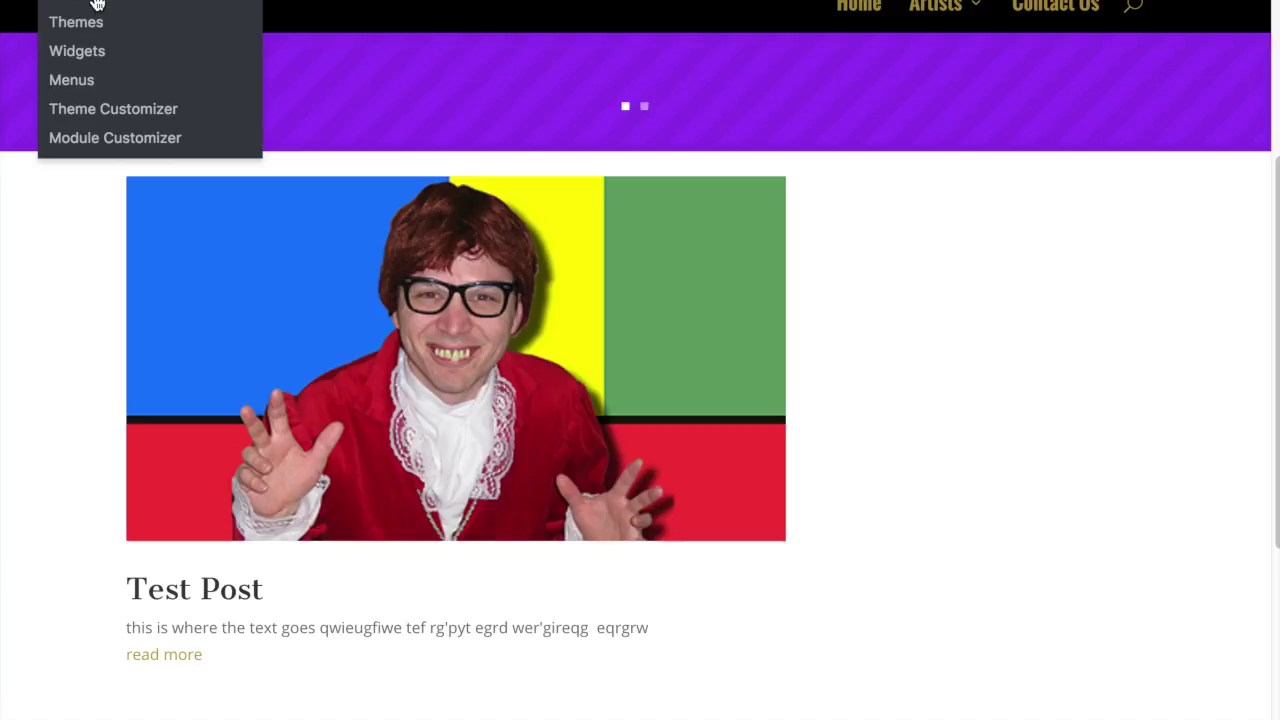
# Step: Open the Dashboard in a new tab, list All Posts, and compare both posts' publish dates
pyautogui.rightClick(97, 4)
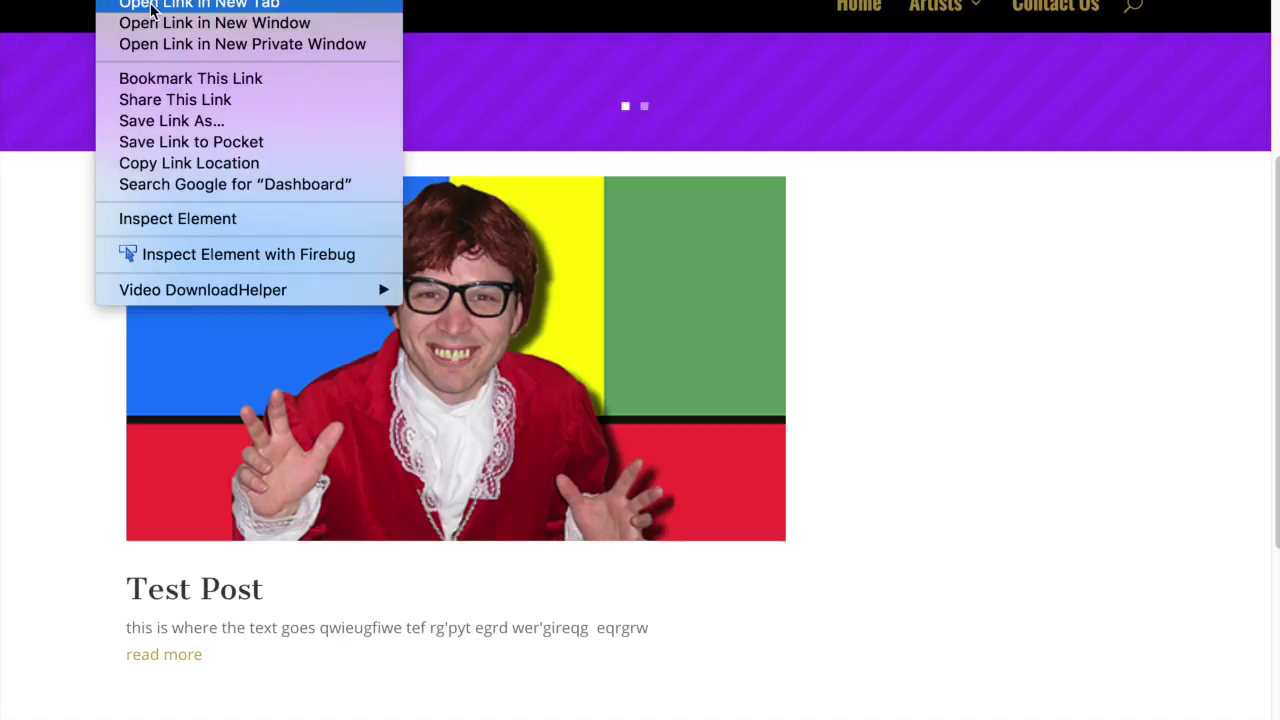
pyautogui.click(371, 6)
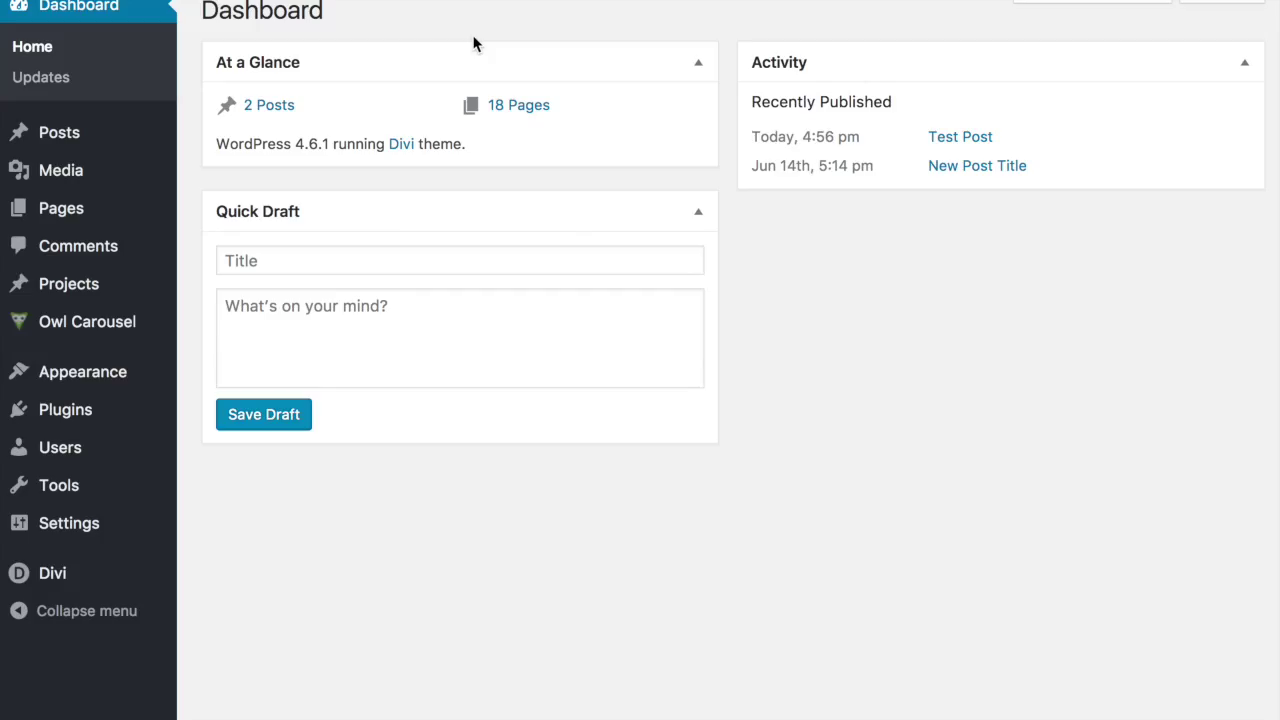
pyautogui.moveTo(43, 141)
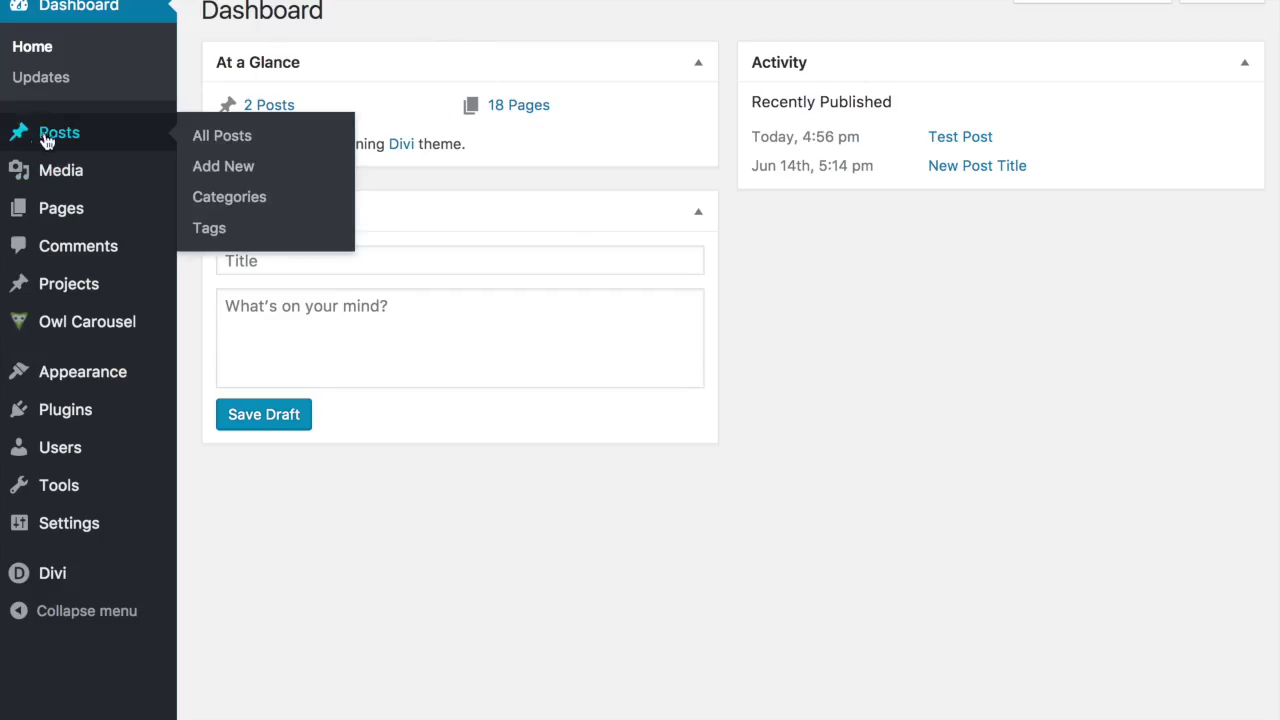
pyautogui.click(208, 140)
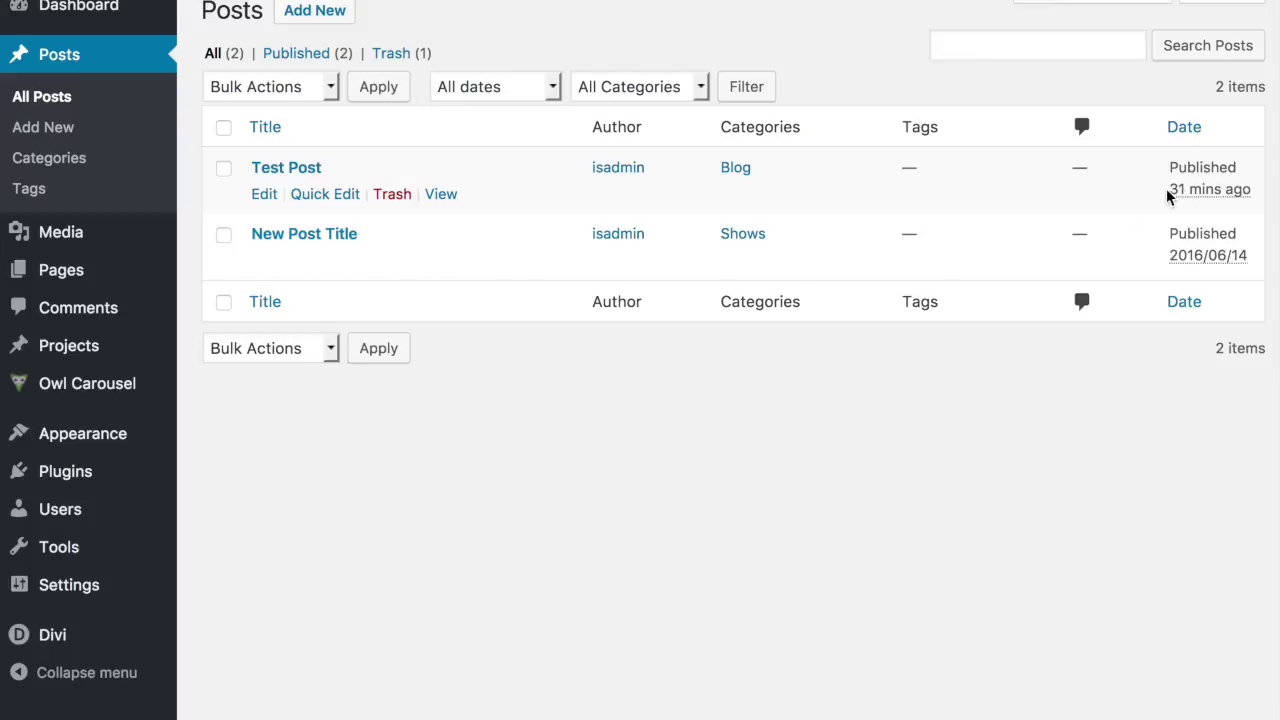
pyautogui.moveTo(1169, 190); pyautogui.dragTo(1235, 196)
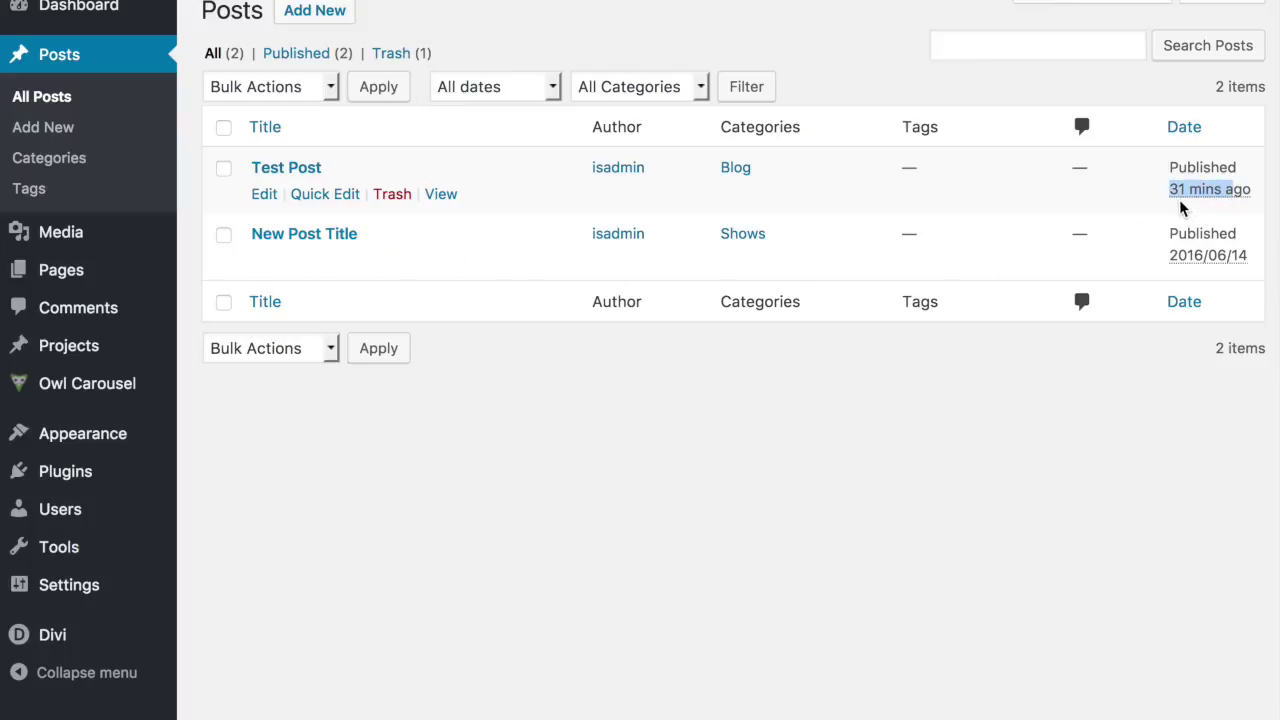
pyautogui.moveTo(1170, 257); pyautogui.dragTo(1234, 263)
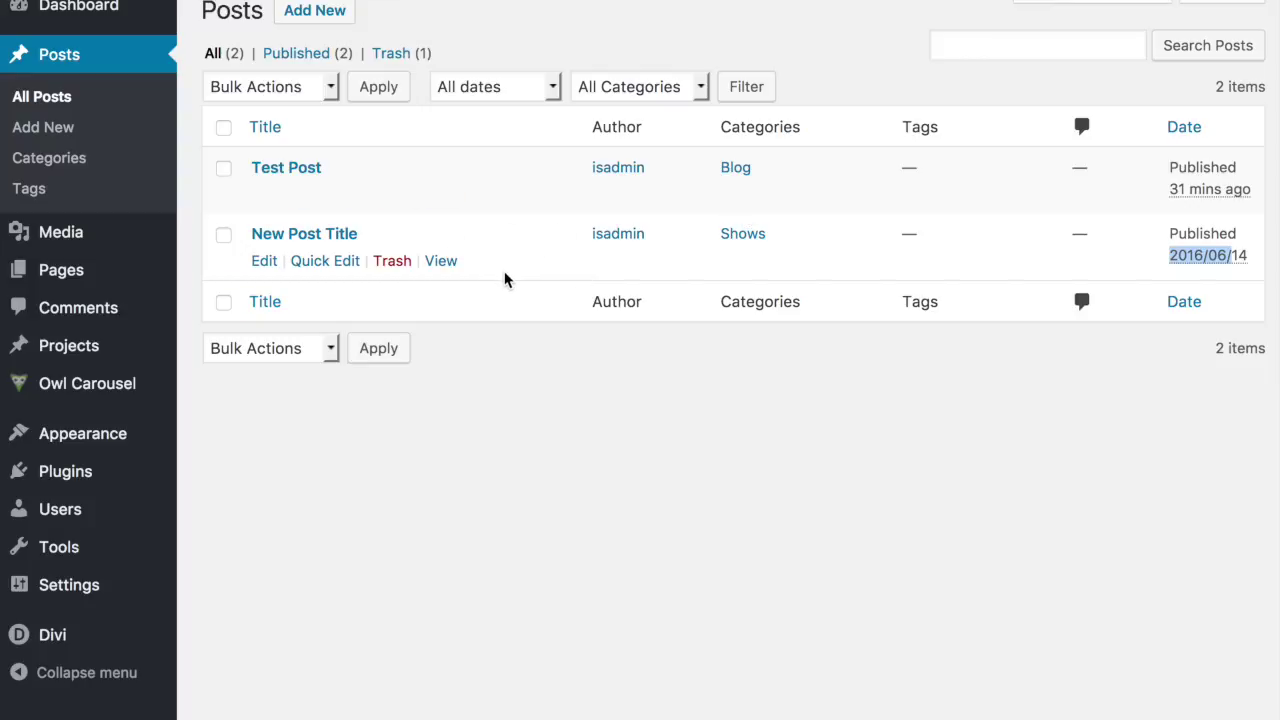
# Step: Quick-edit New Post Title, unchecking Shows and checking Blog, then update it
pyautogui.click(334, 265)
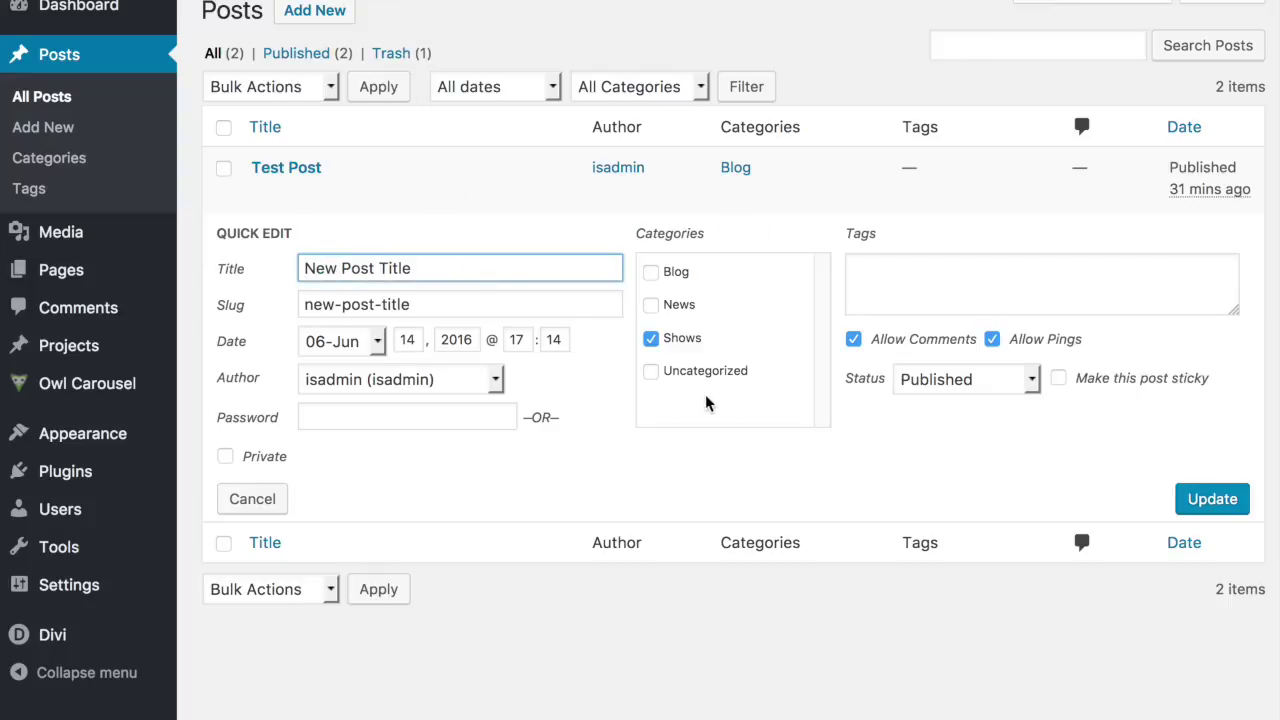
pyautogui.click(651, 339)
pyautogui.click(651, 272)
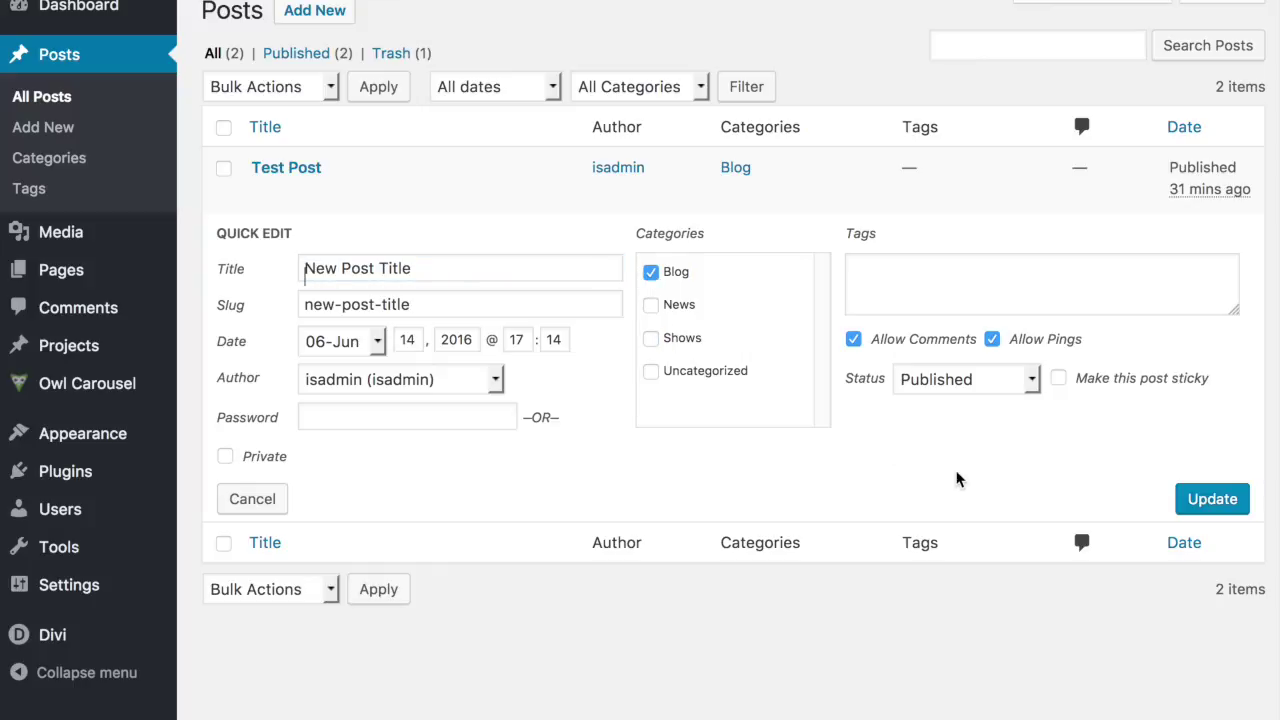
pyautogui.click(1203, 512)
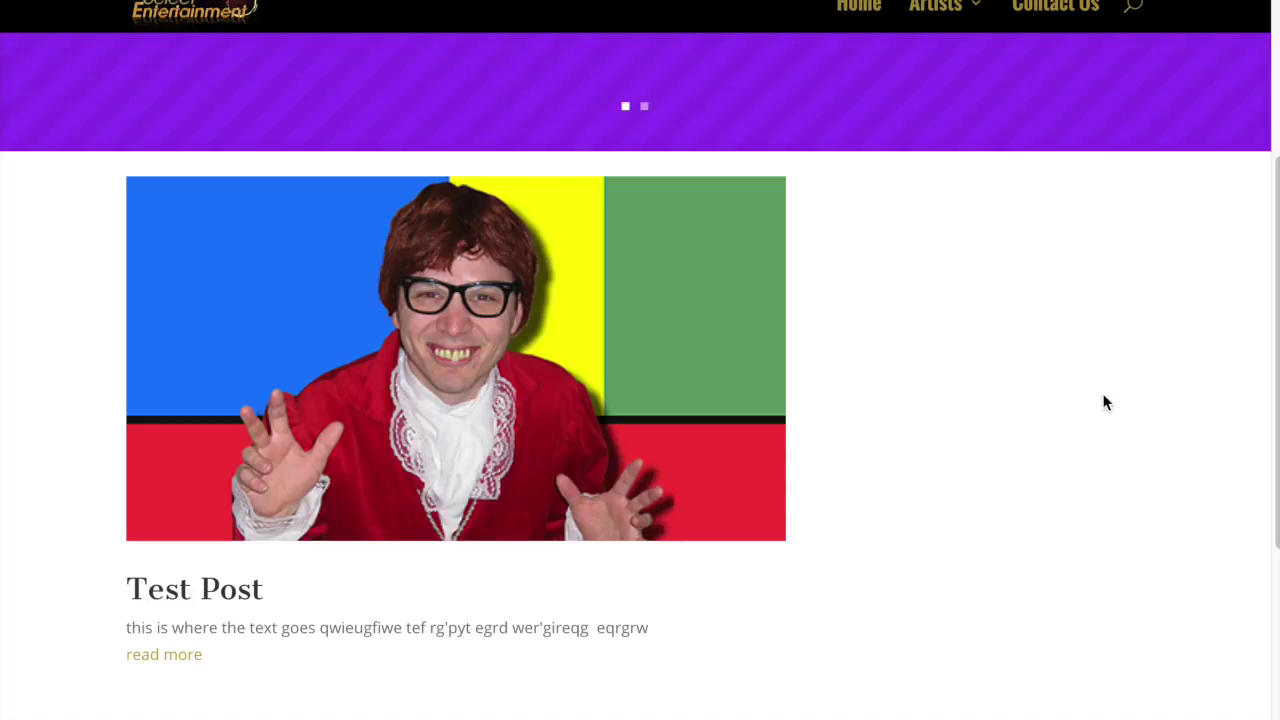
# Step: Scroll the blog page past Test Post to the pirate New Post Title excerpt
pyautogui.scroll(1, 1104, 403)
pyautogui.scroll(-1, 1068, 407)
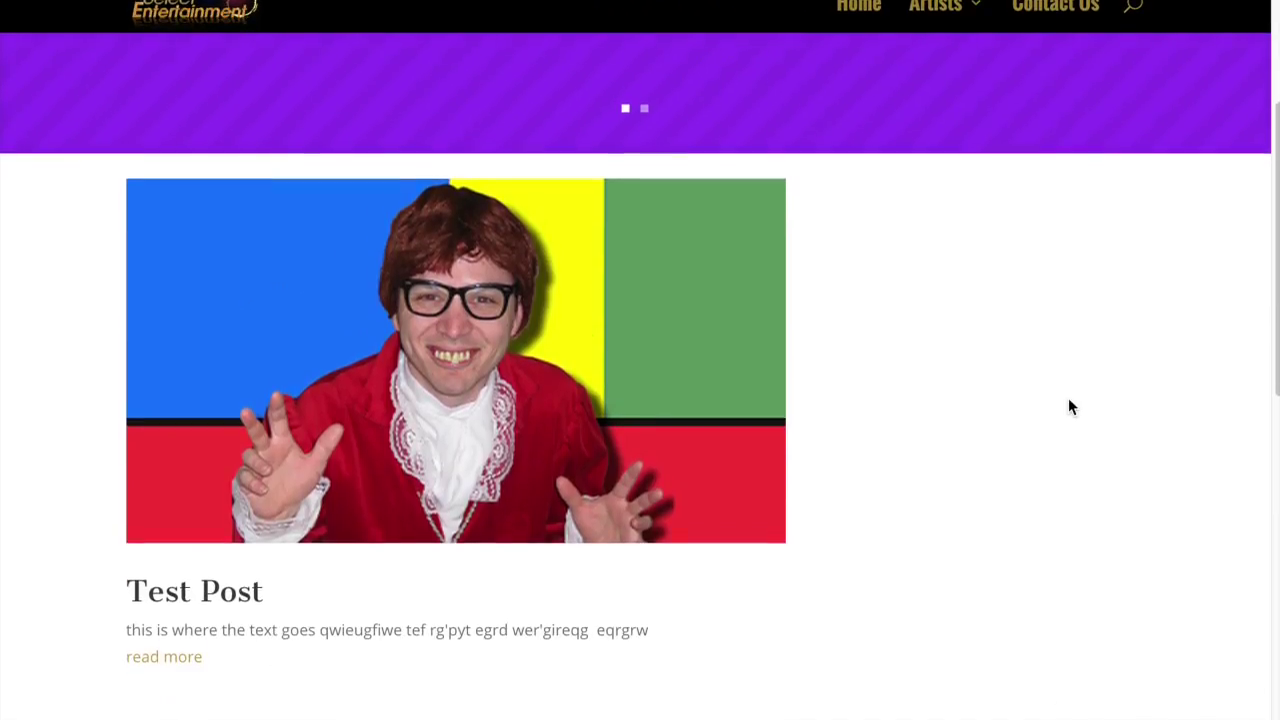
pyautogui.scroll(5, 1068, 407)
pyautogui.scroll(-6, 1068, 407)
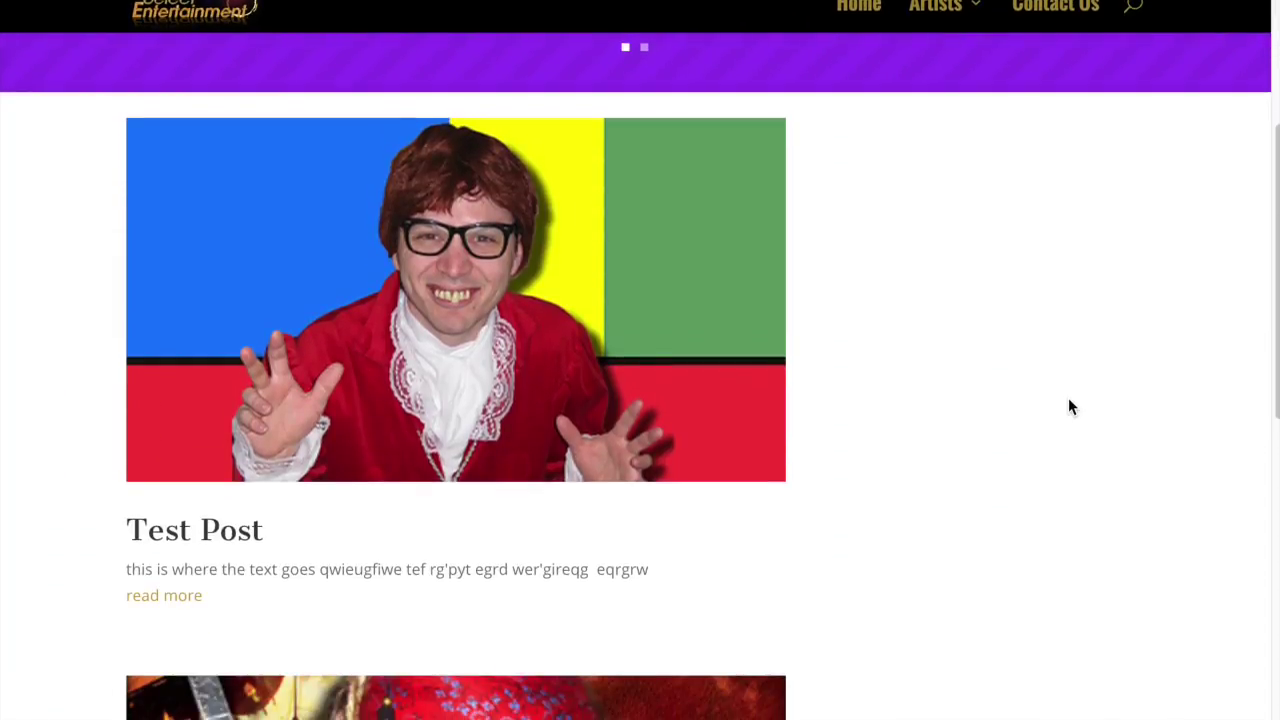
pyautogui.scroll(-4, 1069, 407)
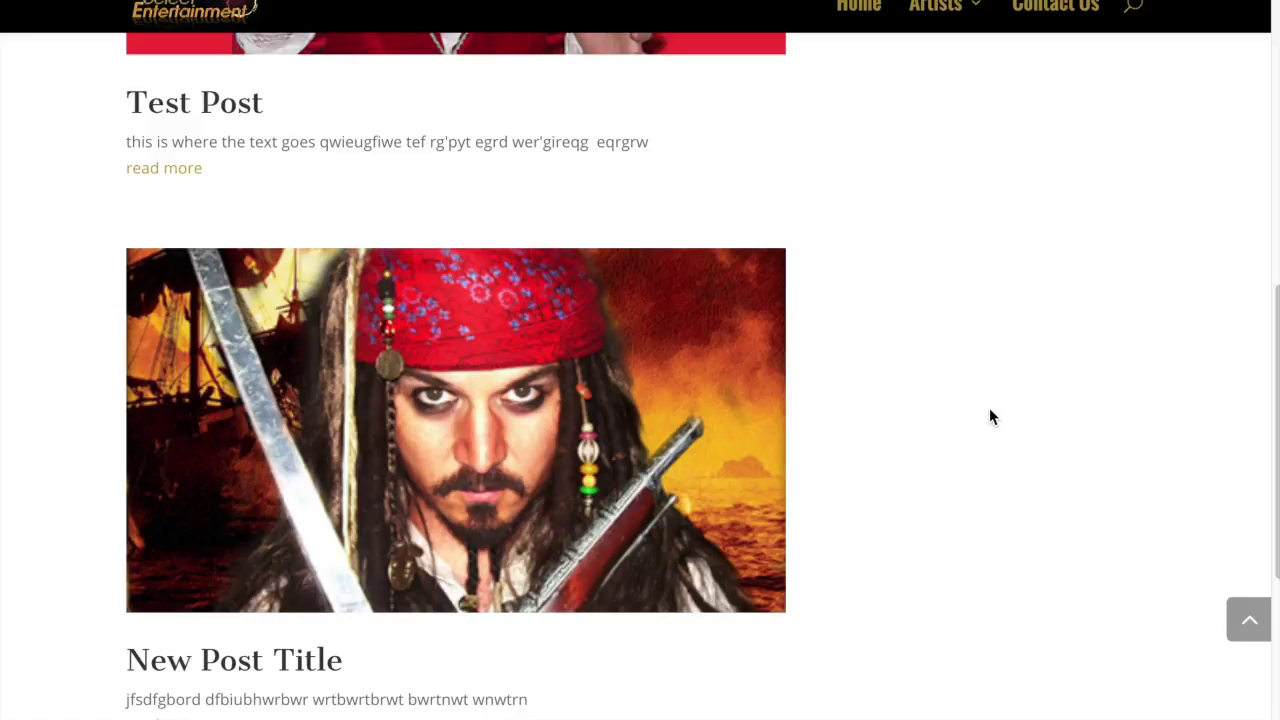
pyautogui.scroll(1, 990, 411)
pyautogui.scroll(-2, 990, 417)
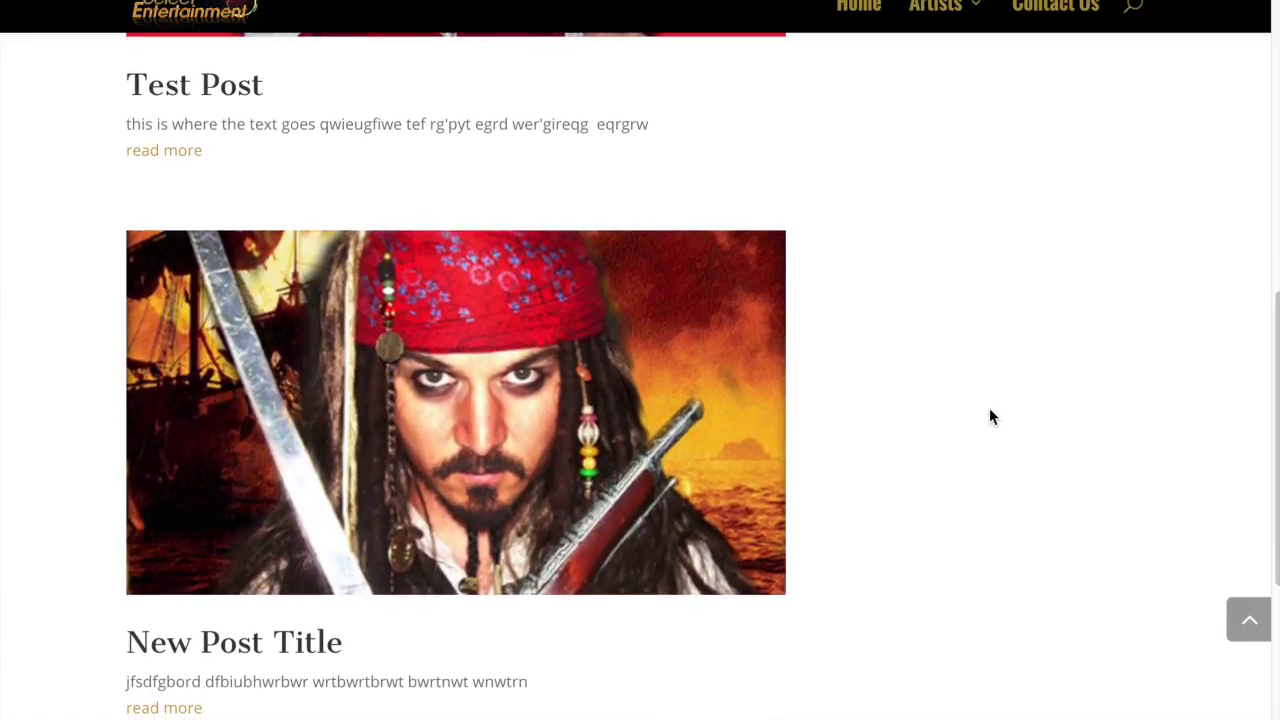
pyautogui.scroll(-5, 766, 434)
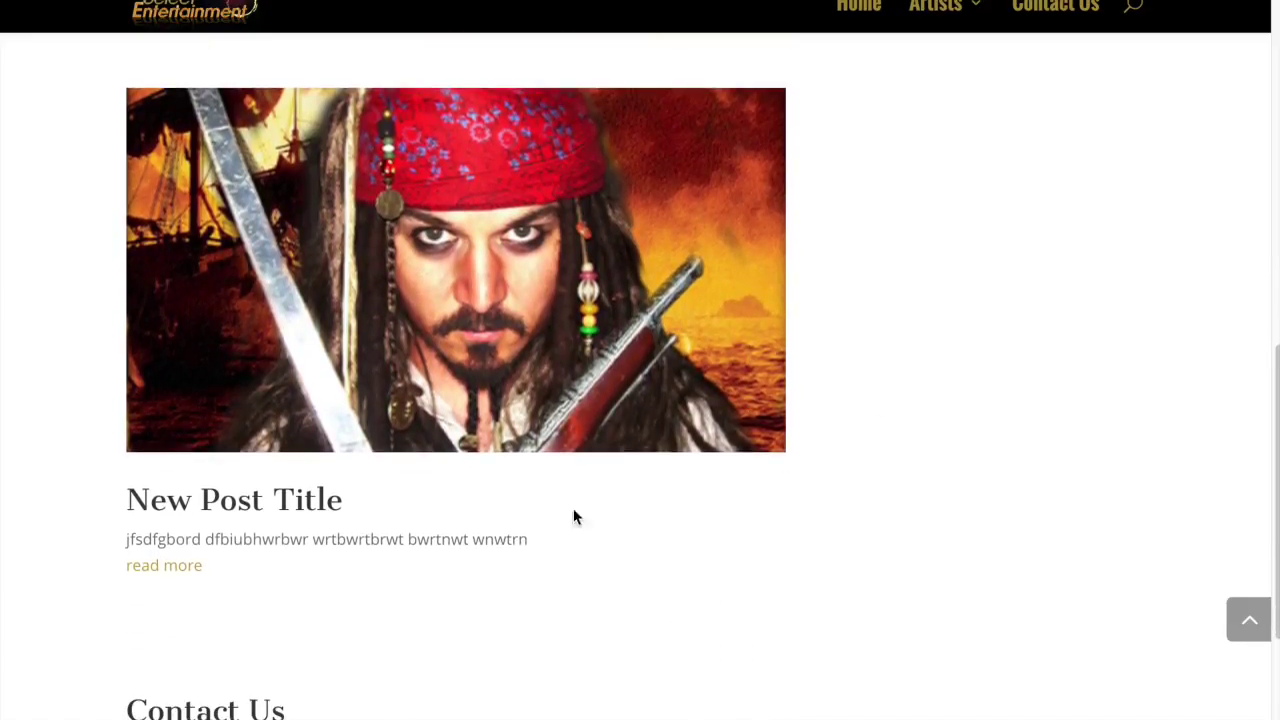
pyautogui.moveTo(209, 540)
pyautogui.mouseDown()
pyautogui.moveTo(123, 537)
pyautogui.moveTo(201, 539)
pyautogui.mouseUp()
pyautogui.click(532, 567)
pyautogui.scroll(-3, 534, 560)
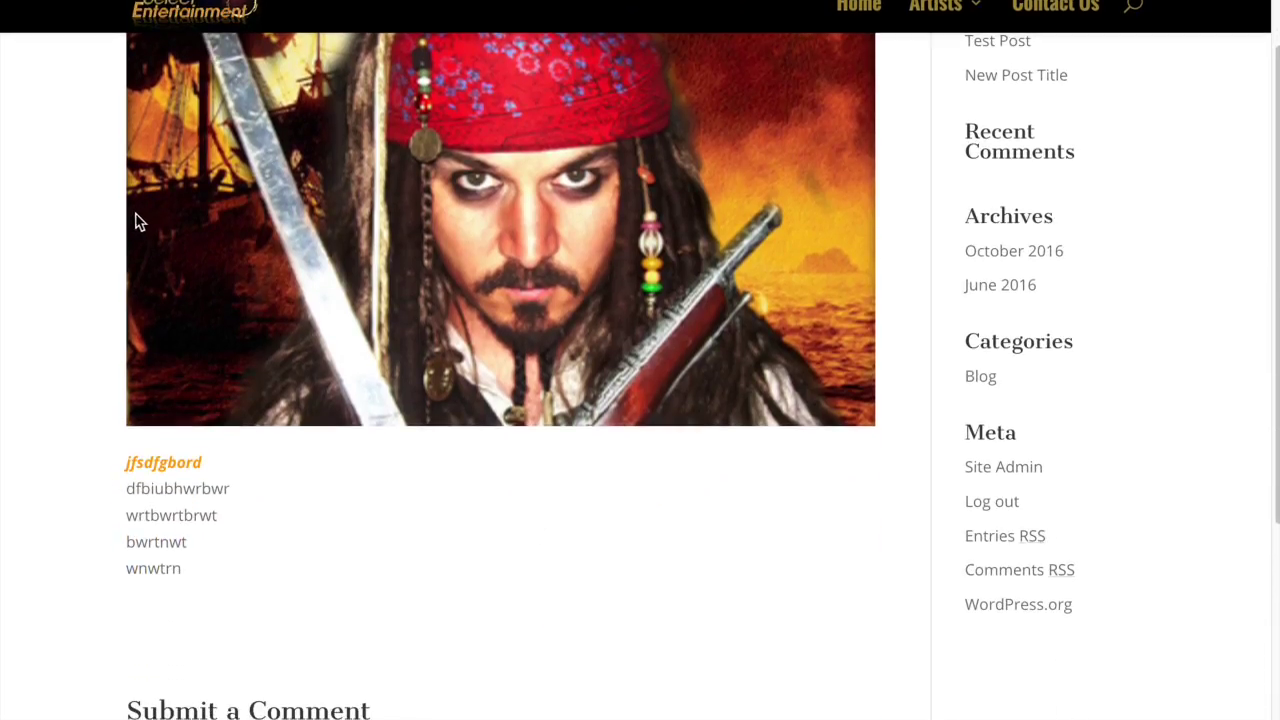
pyautogui.hotkey('alt', 'Left')
pyautogui.moveTo(126, 539); pyautogui.dragTo(253, 539)
pyautogui.click(253, 539)
pyautogui.moveTo(363, 541); pyautogui.dragTo(229, 540)
pyautogui.click(500, 538)
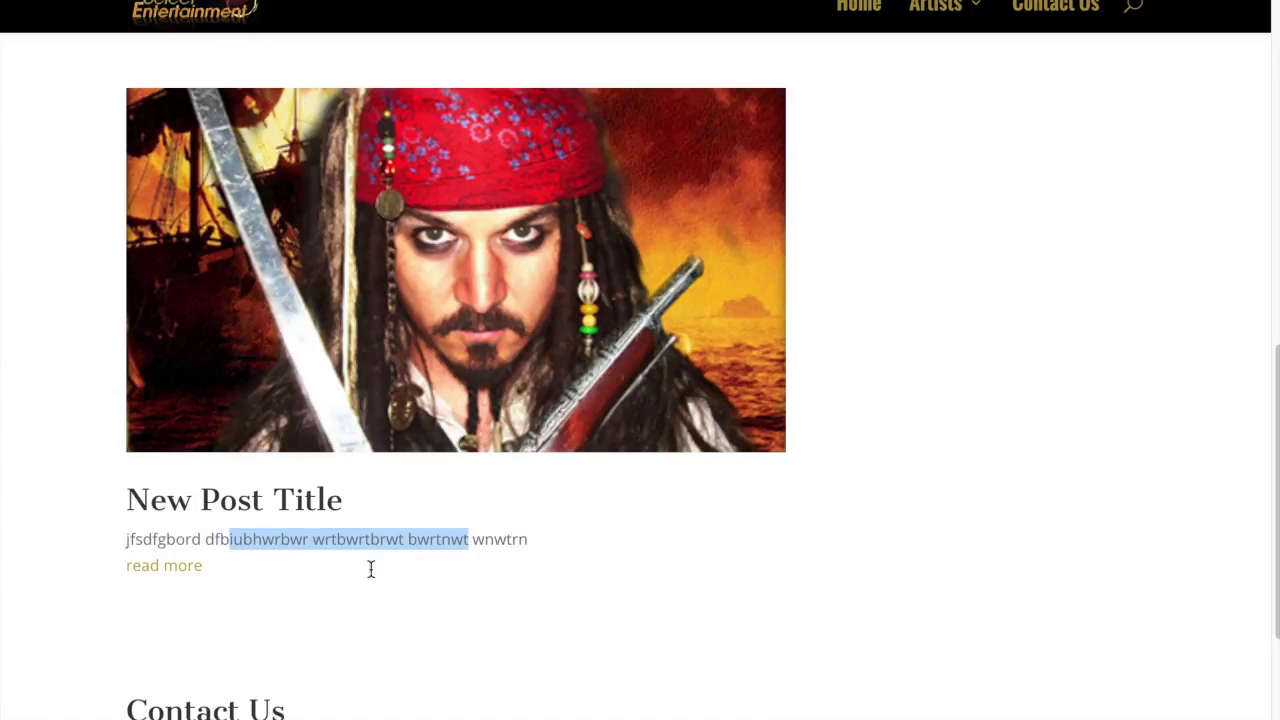
pyautogui.click(483, 550)
pyautogui.moveTo(494, 540); pyautogui.dragTo(361, 538)
pyautogui.click(468, 539)
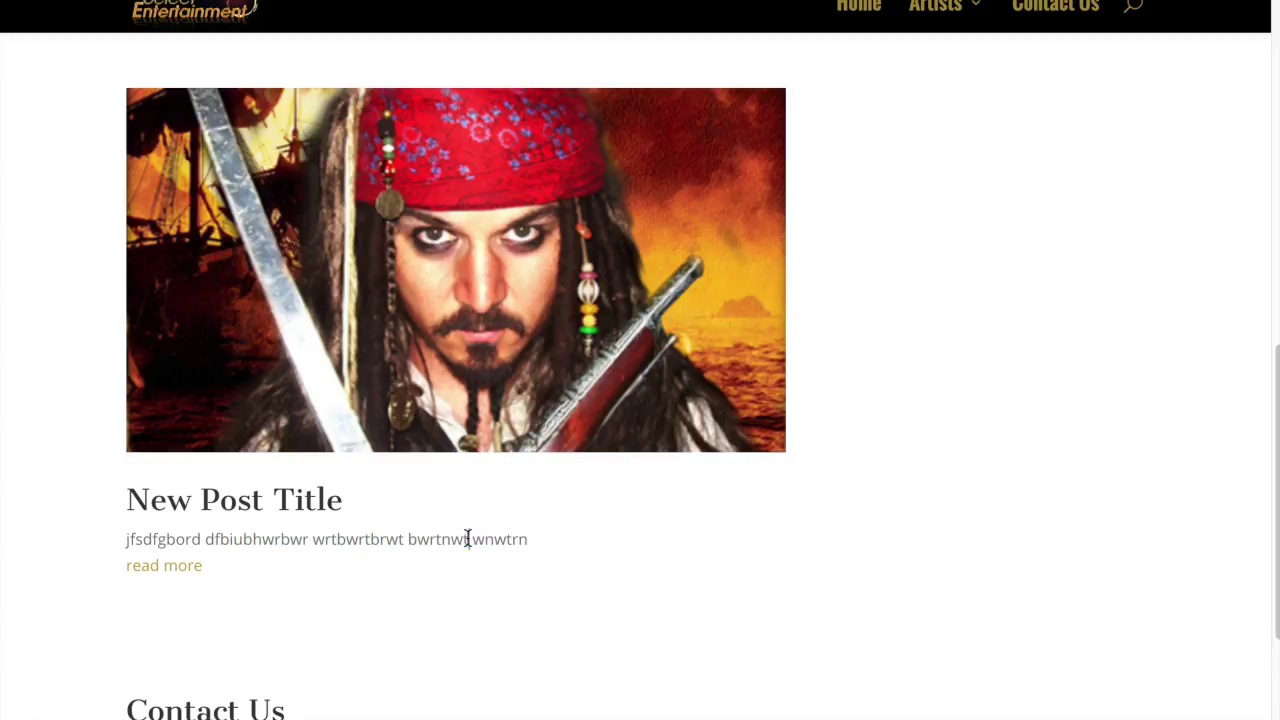
pyautogui.moveTo(526, 539); pyautogui.dragTo(380, 539)
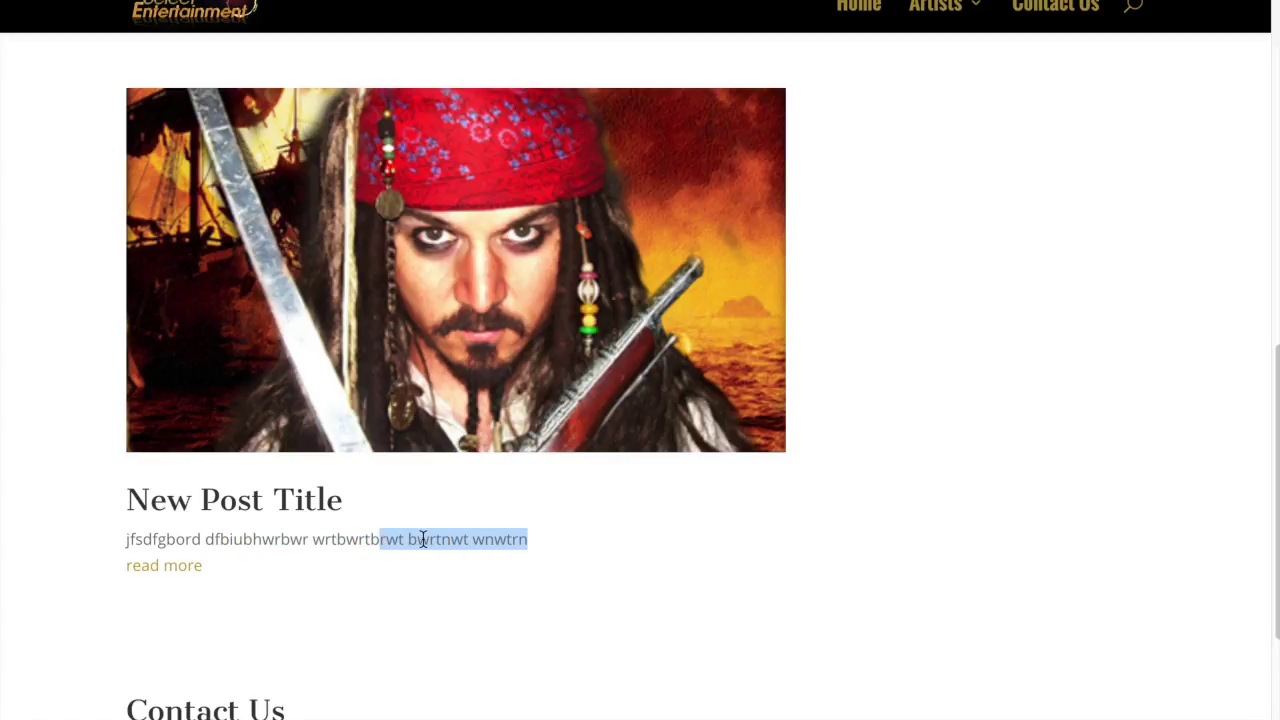
pyautogui.click(345, 539)
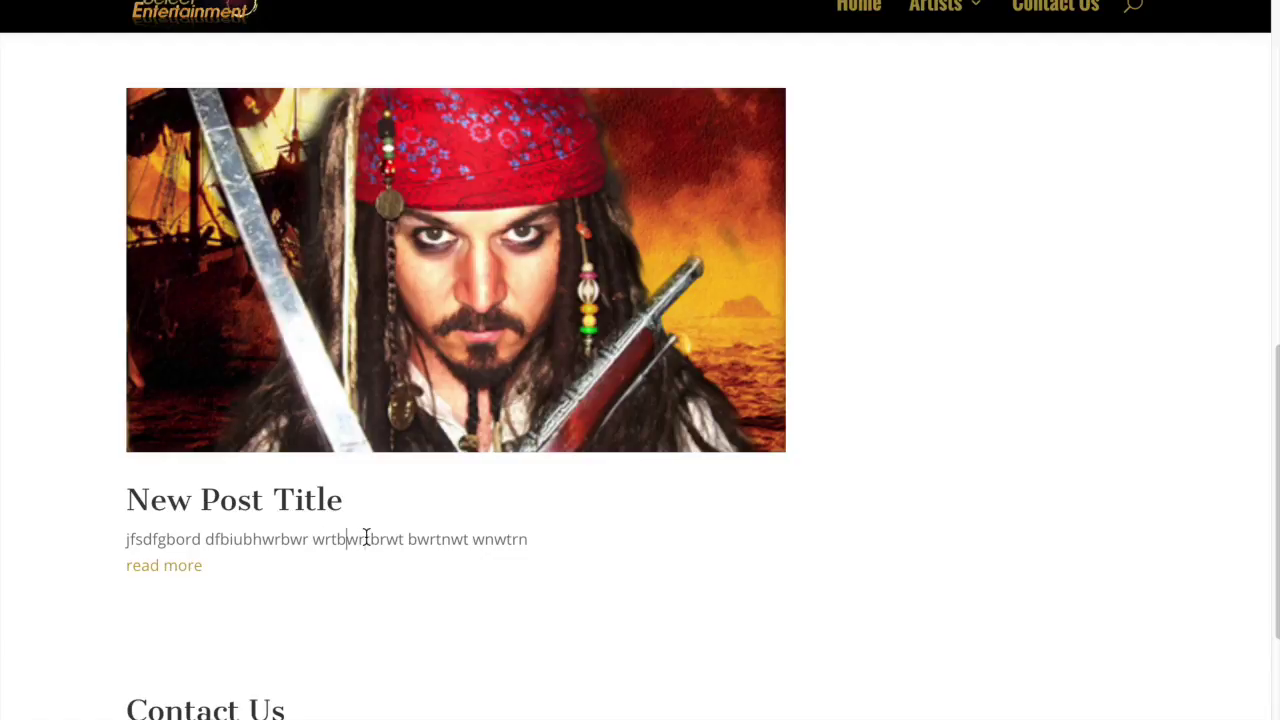
pyautogui.moveTo(366, 538); pyautogui.dragTo(421, 541)
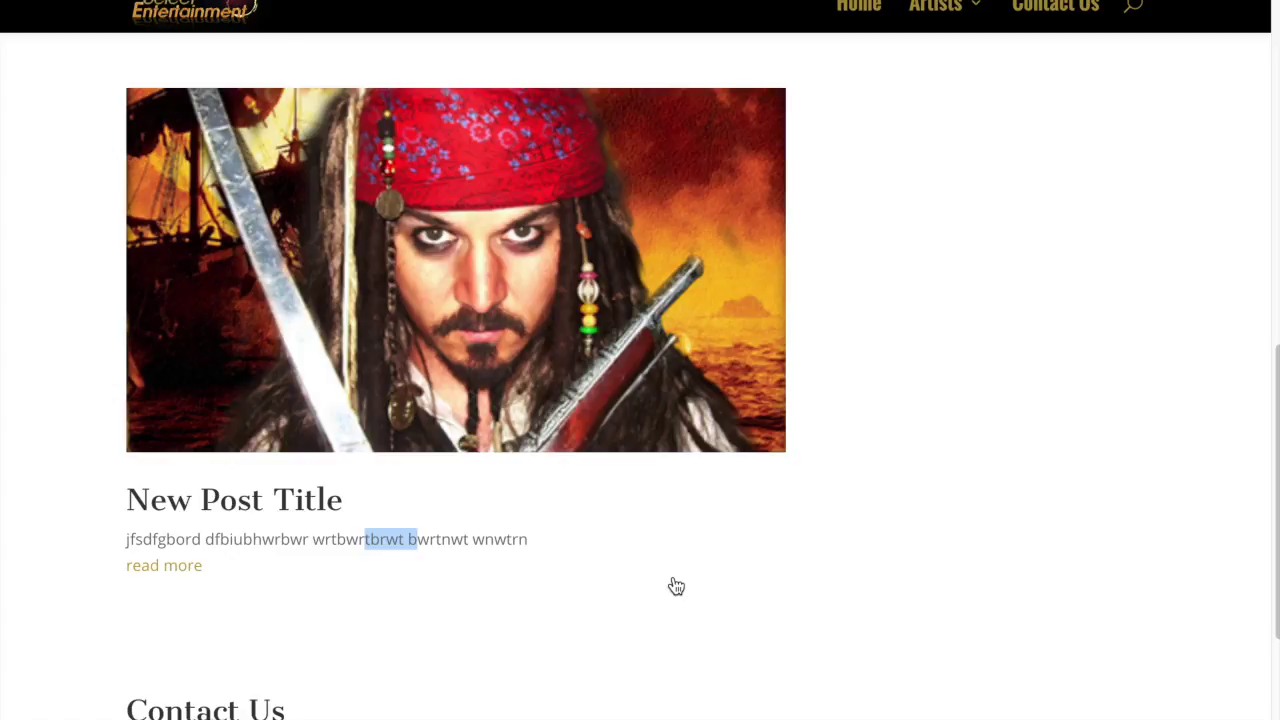
pyautogui.scroll(5, 676, 586)
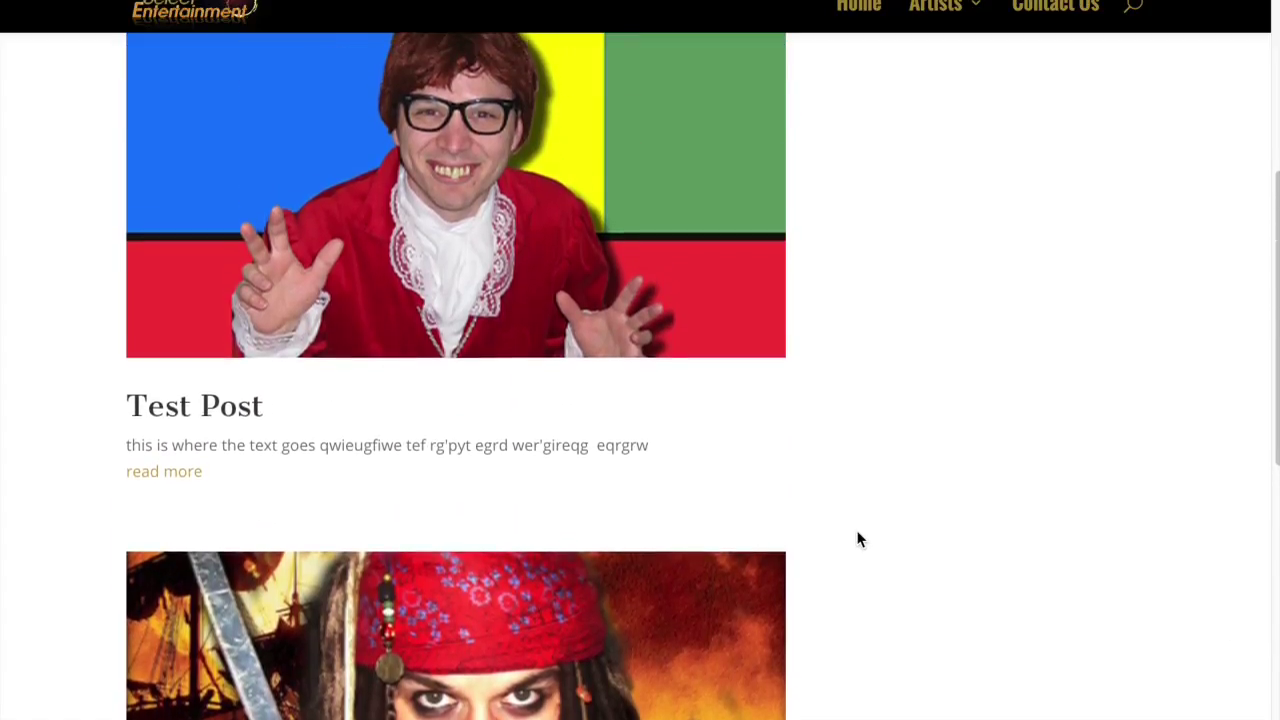
pyautogui.scroll(2, 857, 540)
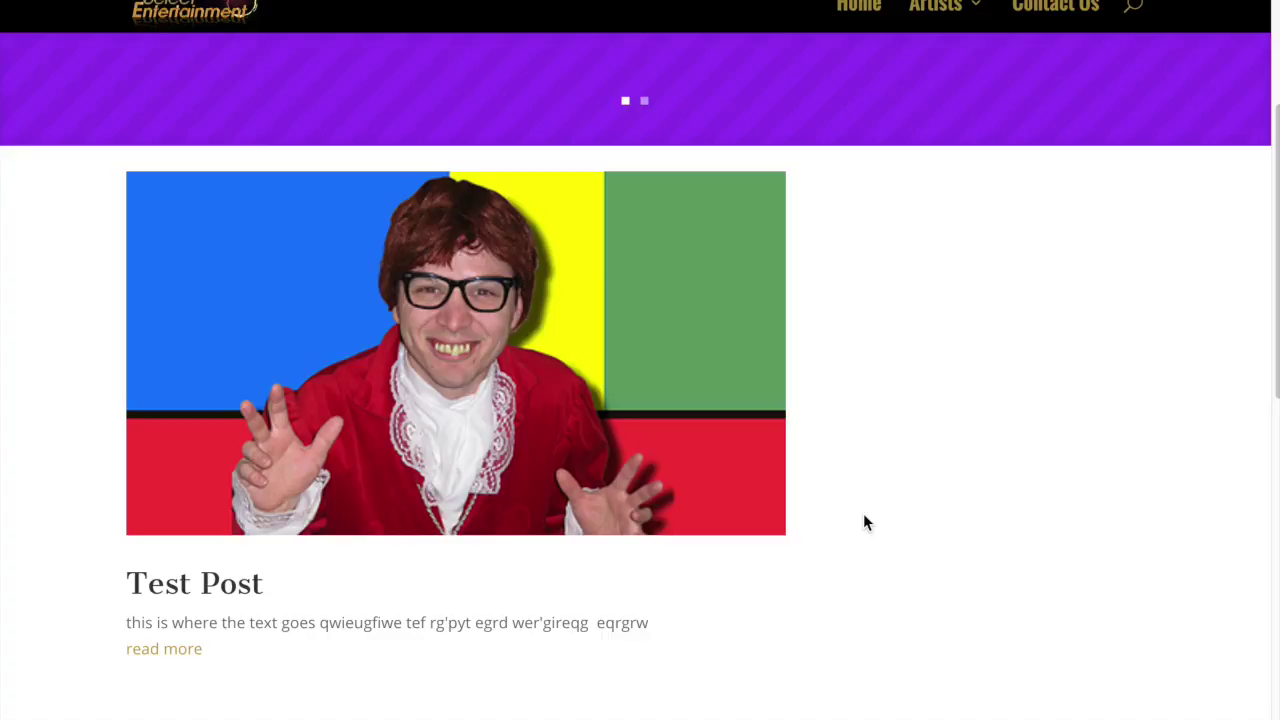
pyautogui.scroll(-5, 866, 521)
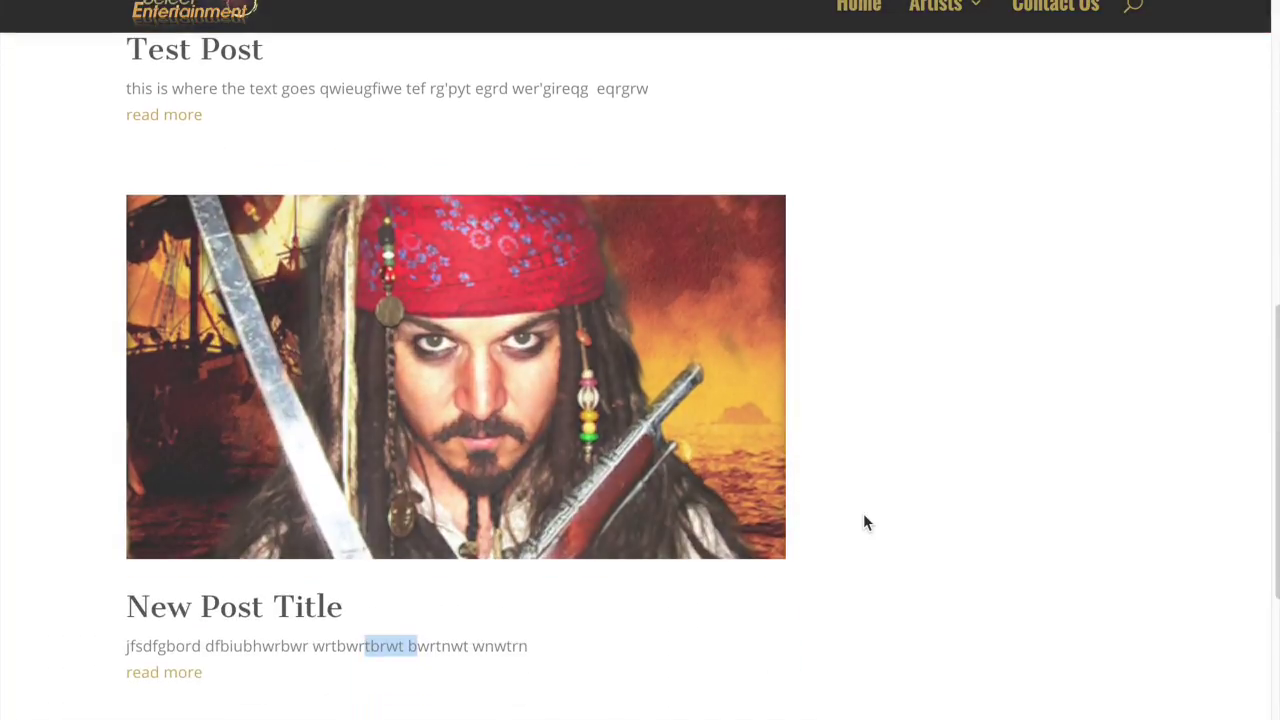